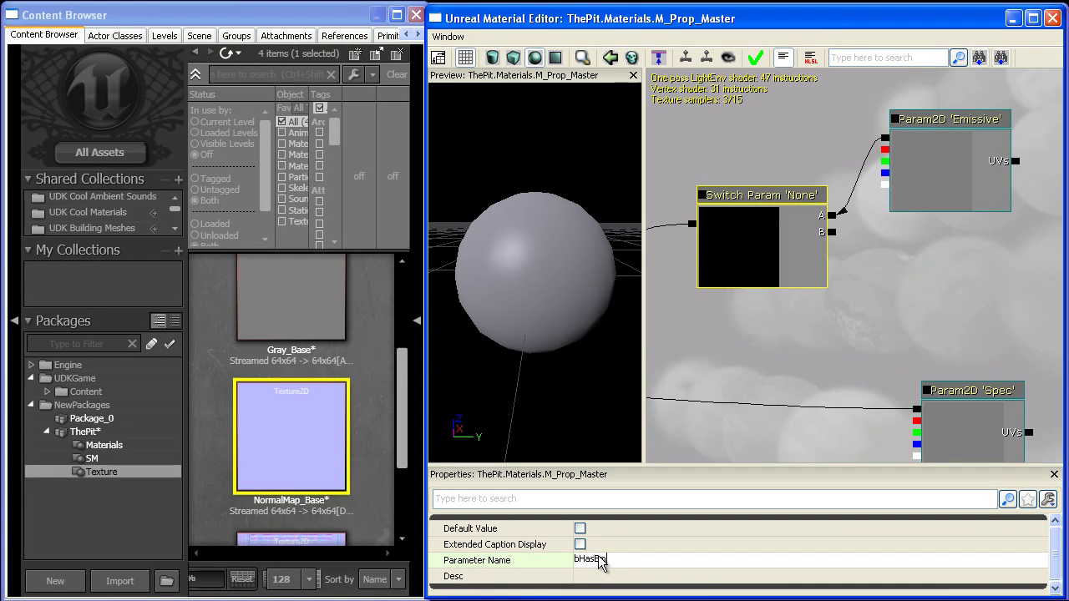
# Name the switch parameter bHasEmissive and move the Emissive texture parameter node farther away from it
pyautogui.press('Return')
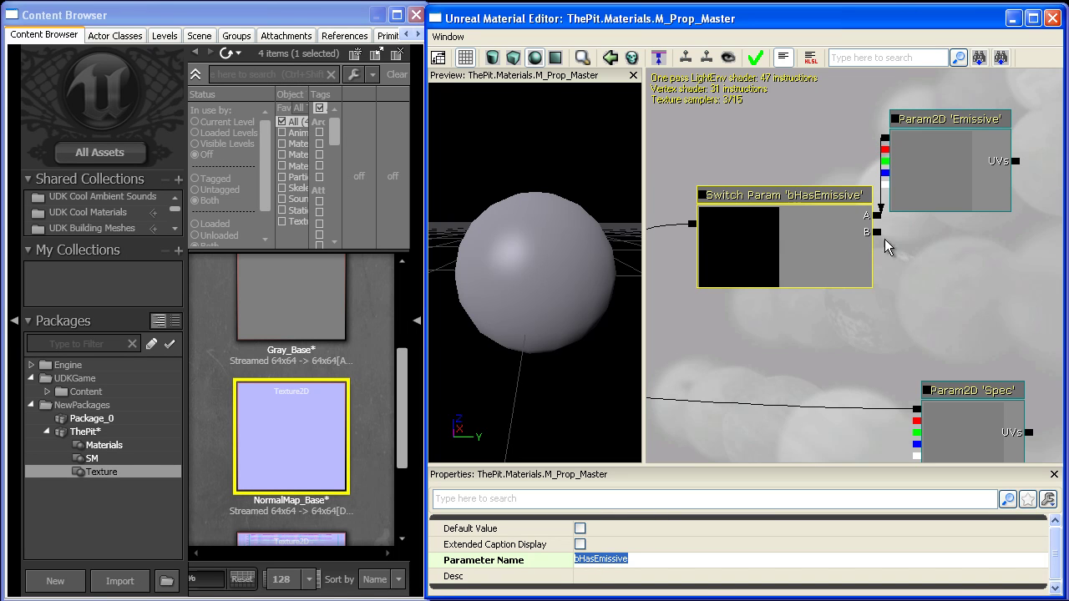
pyautogui.moveTo(905, 228); pyautogui.dragTo(867, 214)
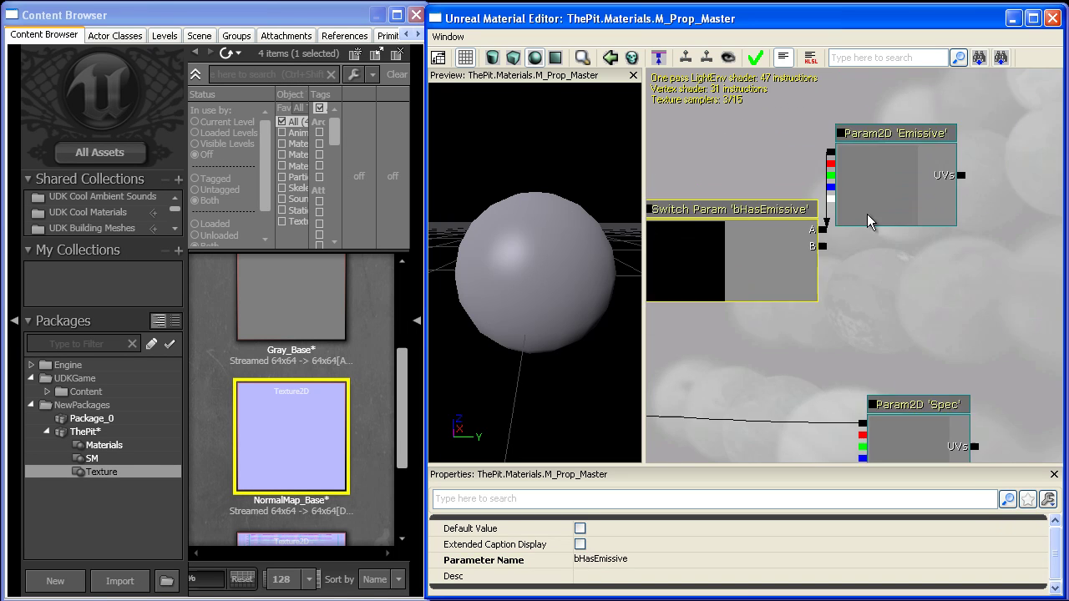
pyautogui.click(867, 213)
pyautogui.moveTo(888, 169); pyautogui.dragTo(974, 249)
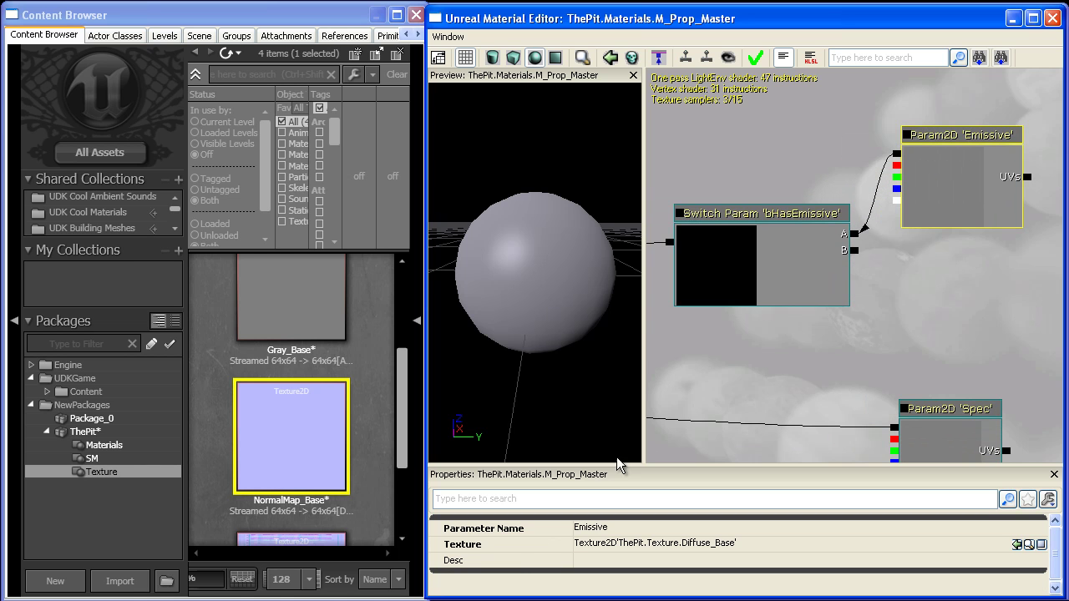
# Turn on the default value of the bHasEmissive switch to compare the preview, and turn it off again
pyautogui.click(792, 244)
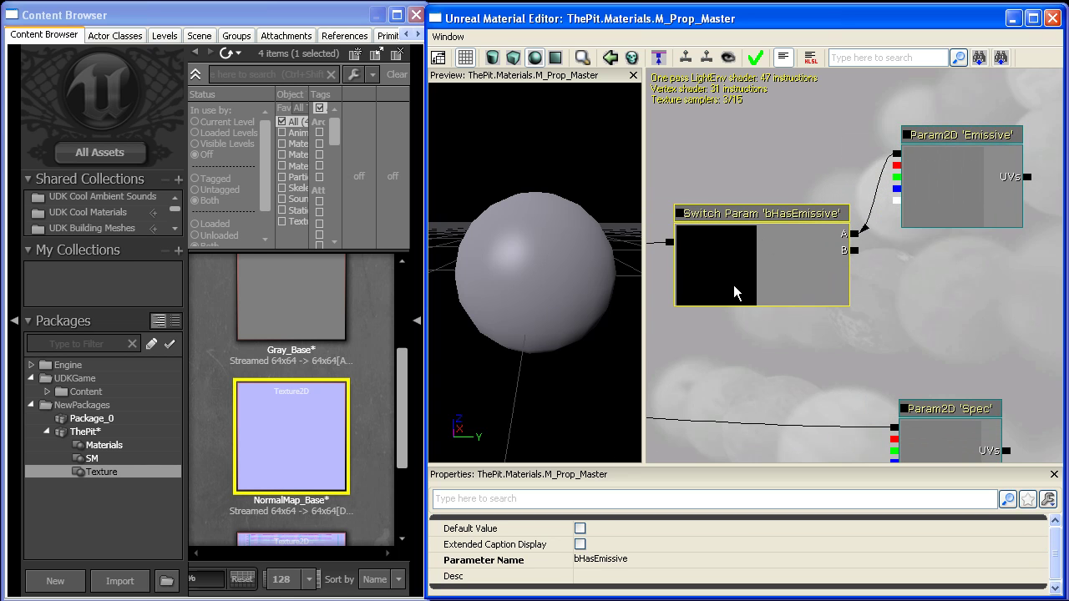
pyautogui.click(579, 528)
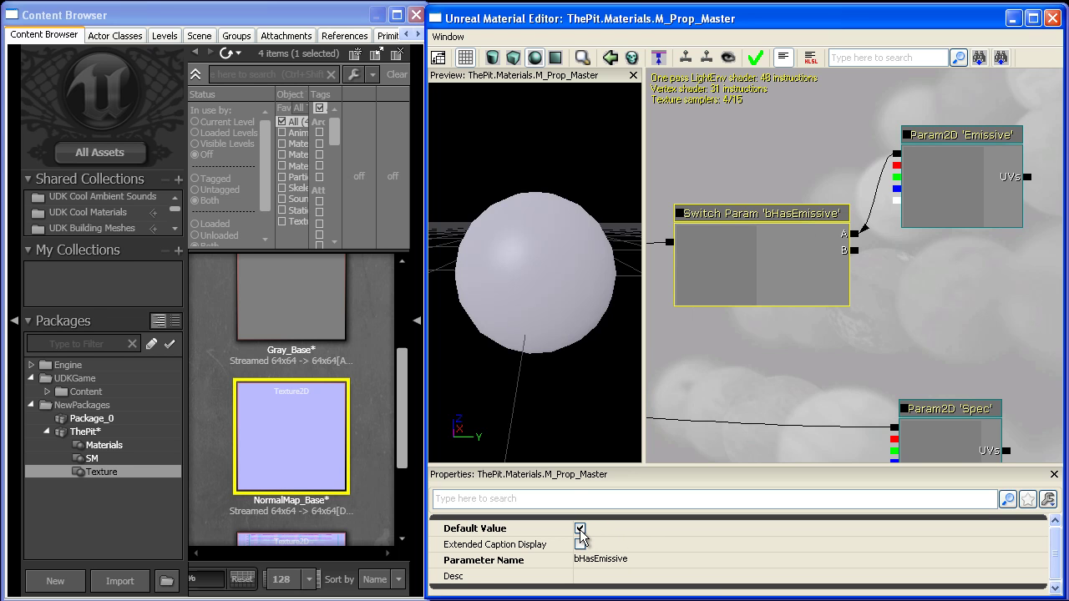
pyautogui.moveTo(751, 338); pyautogui.dragTo(866, 356)
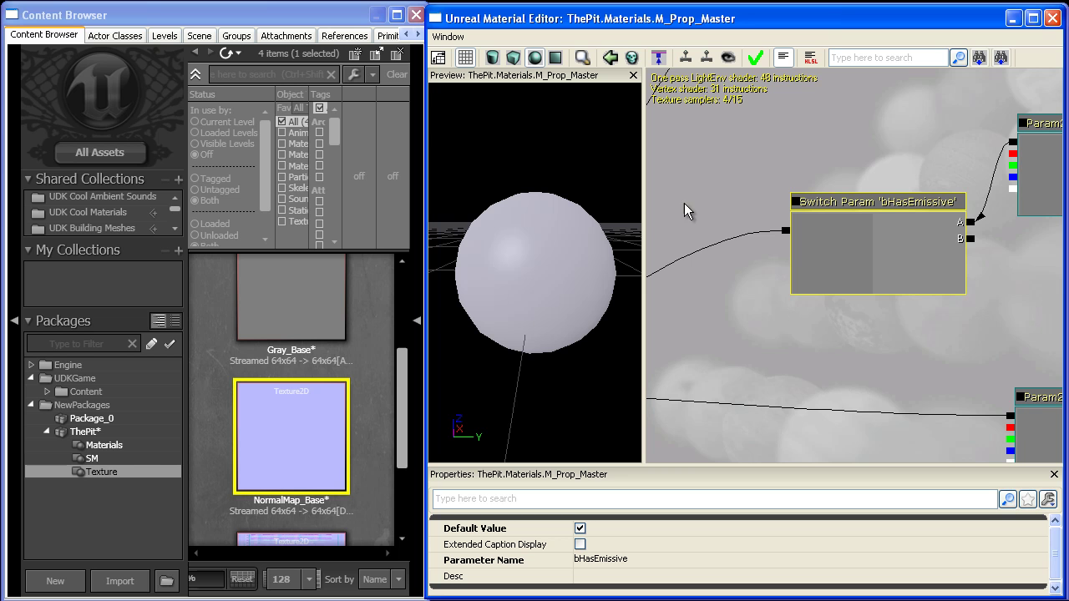
pyautogui.moveTo(859, 167); pyautogui.dragTo(808, 182)
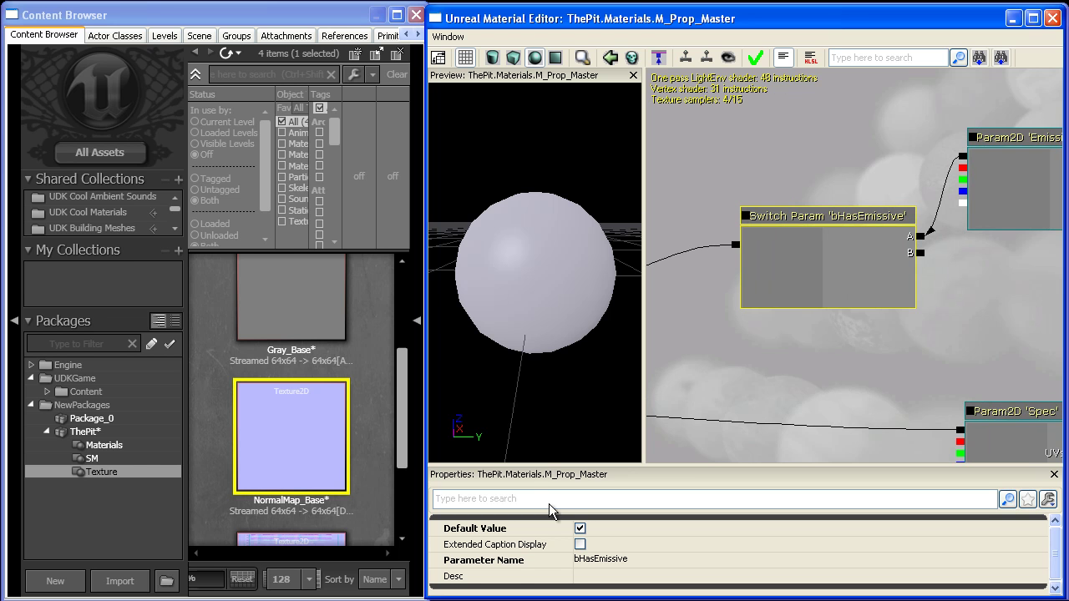
pyautogui.click(580, 529)
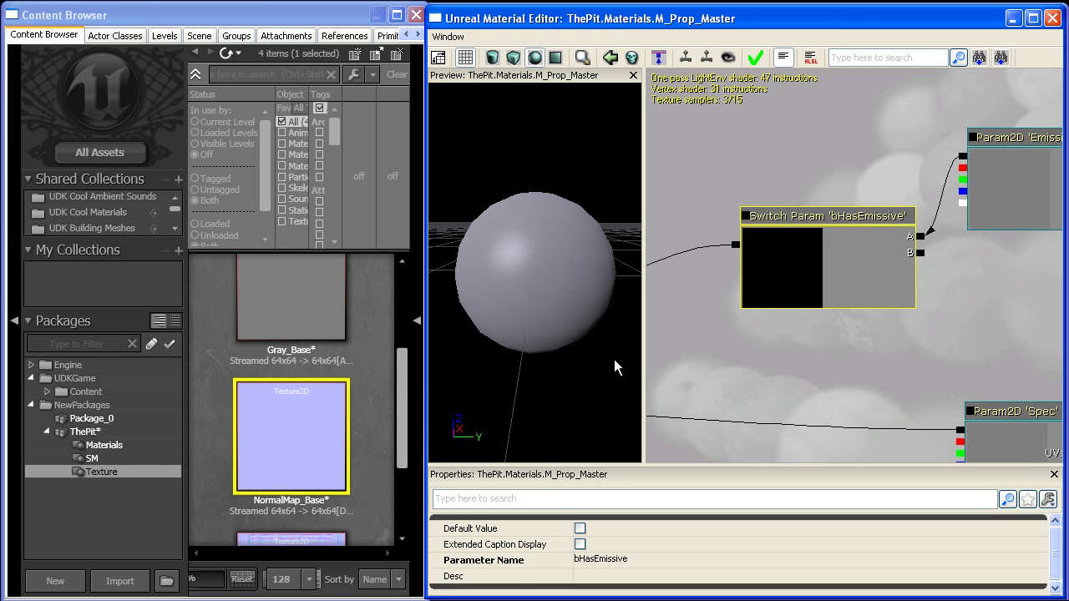
pyautogui.scroll(-2, 847, 328)
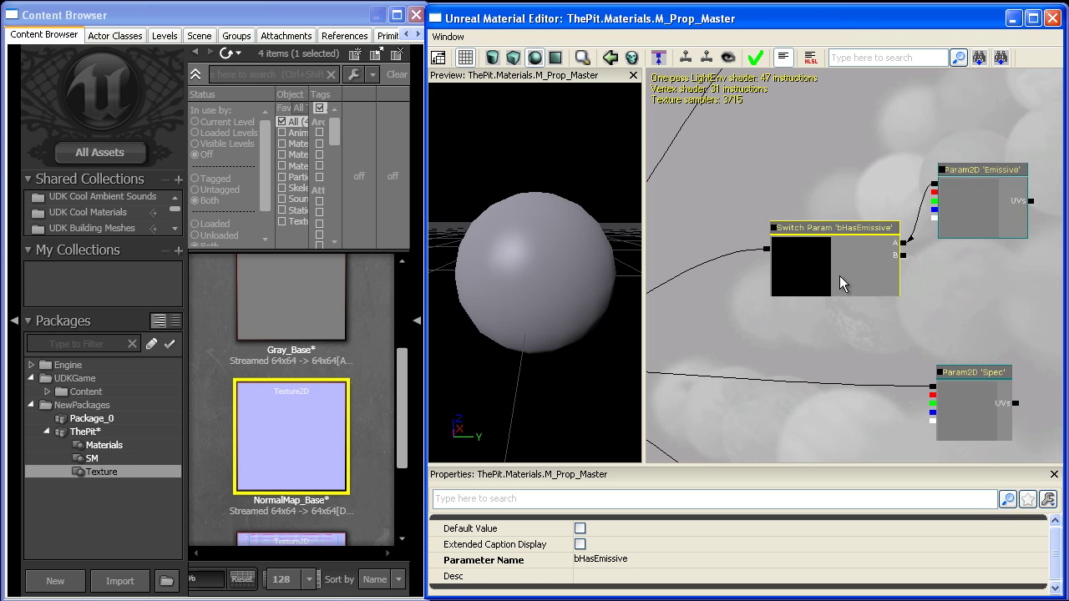
pyautogui.moveTo(839, 276); pyautogui.dragTo(821, 277)
pyautogui.scroll(-2, 825, 342)
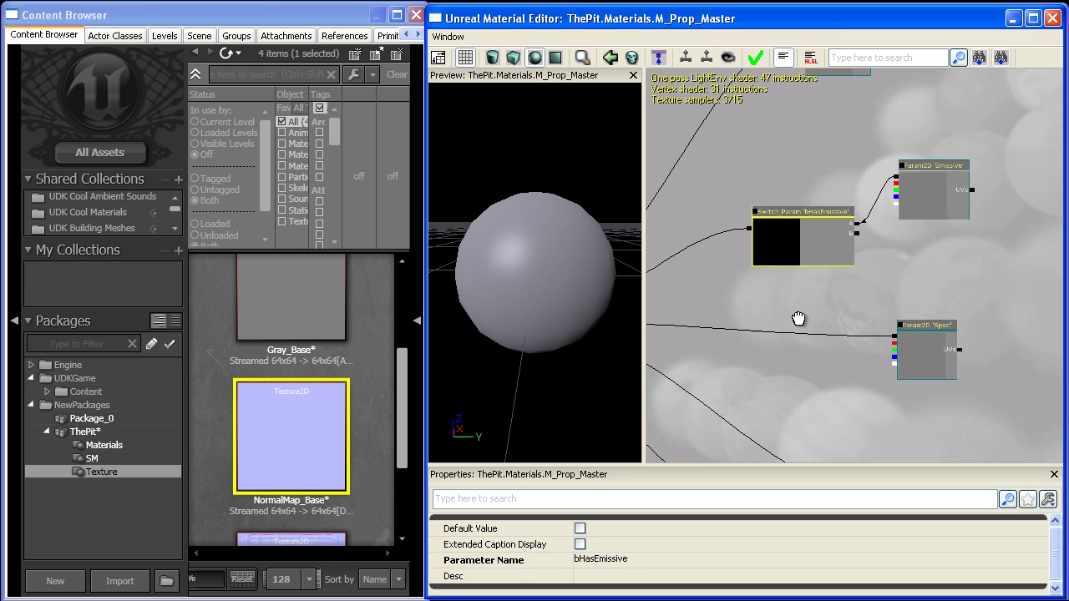
pyautogui.scroll(4, 793, 318)
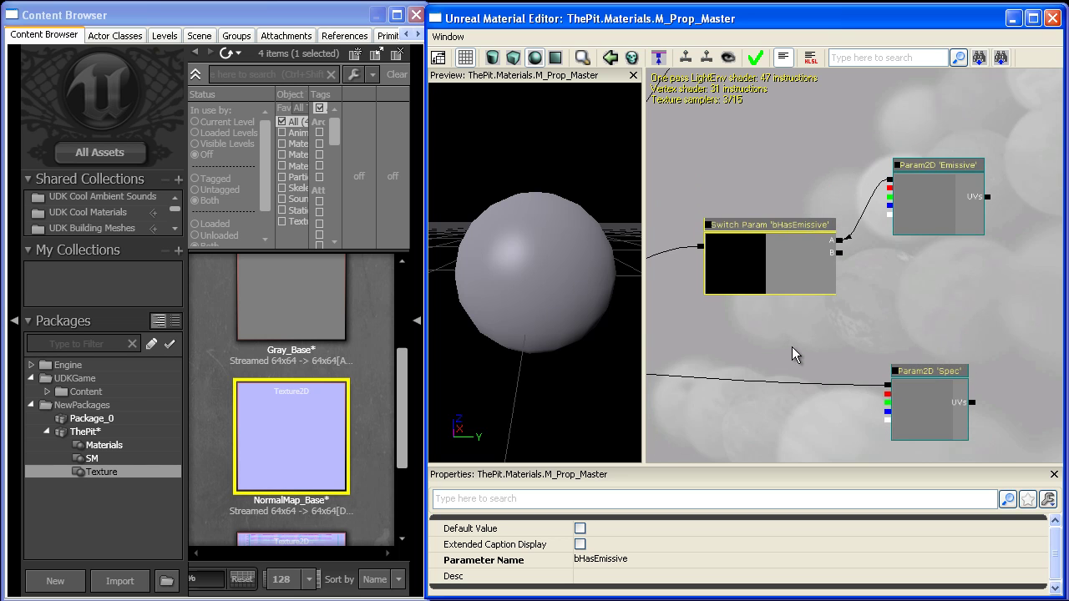
pyautogui.scroll(3, 789, 351)
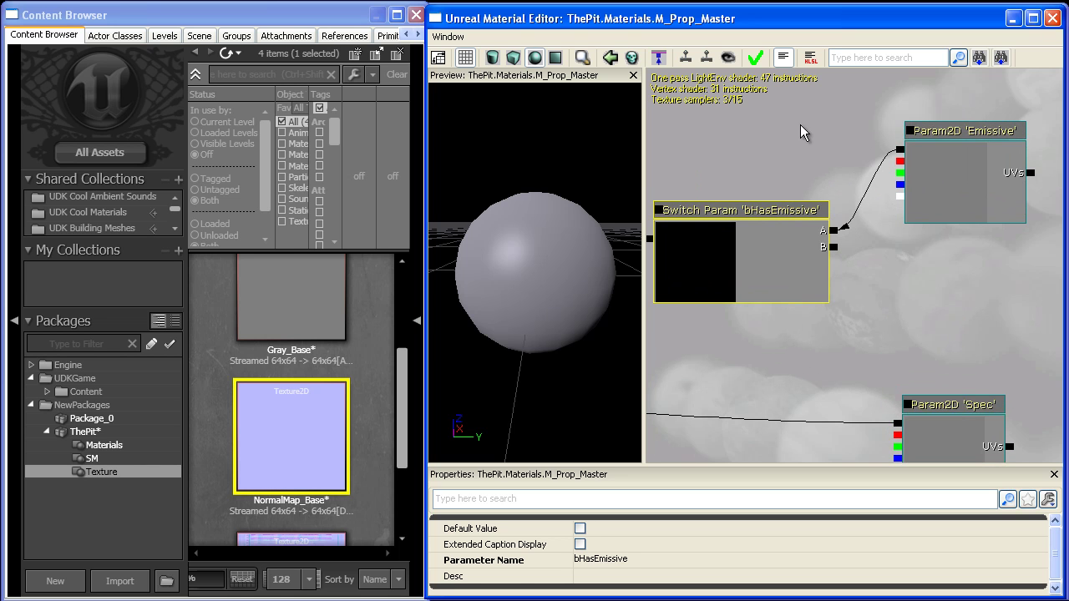
# Rearrange the Diffuse, SpecPower and Normal parameter nodes into one column with the Emissive and Spec nodes
pyautogui.moveTo(805, 174); pyautogui.dragTo(802, 117)
pyautogui.scroll(-4, 843, 167)
pyautogui.moveTo(836, 152); pyautogui.dragTo(834, 306)
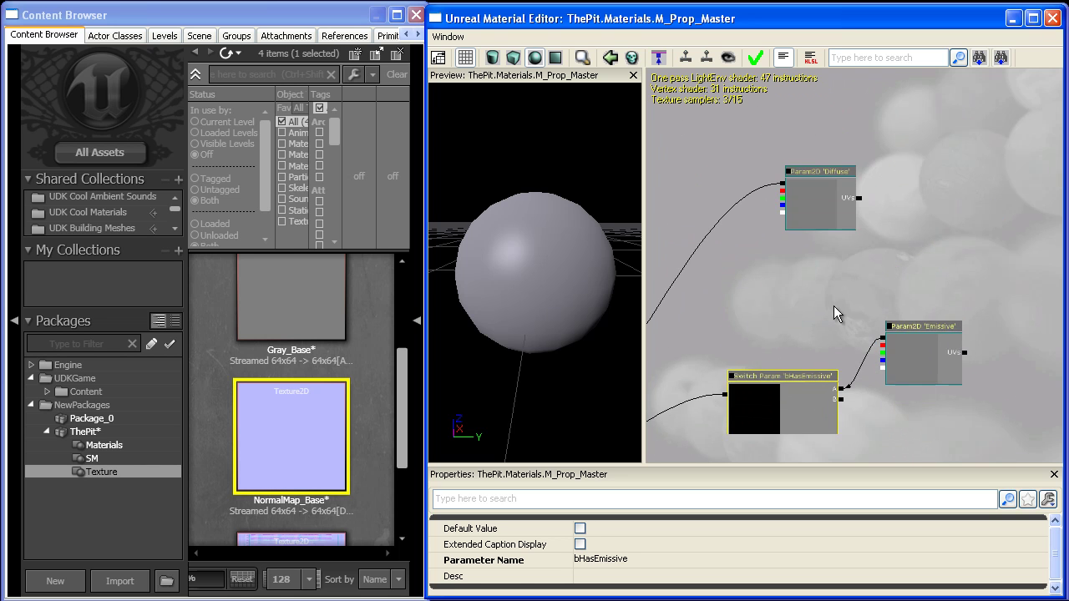
pyautogui.click(819, 206)
pyautogui.keyDown('ctrl'); pyautogui.moveTo(812, 194); pyautogui.dragTo(904, 141); pyautogui.keyUp('ctrl')
pyautogui.moveTo(905, 270); pyautogui.dragTo(835, 138)
pyautogui.moveTo(834, 283); pyautogui.dragTo(823, 119)
pyautogui.click(815, 396)
pyautogui.keyDown('ctrl'); pyautogui.moveTo(800, 412); pyautogui.dragTo(823, 237); pyautogui.keyUp('ctrl')
pyautogui.click(819, 418)
pyautogui.moveTo(819, 418); pyautogui.dragTo(827, 423)
pyautogui.moveTo(827, 424)
pyautogui.keyDown('ctrl'); pyautogui.mouseDown()
pyautogui.moveTo(812, 407)
pyautogui.moveTo(812, 439)
pyautogui.moveTo(834, 415)
pyautogui.mouseUp(); pyautogui.keyUp('ctrl')
pyautogui.click(845, 444)
pyautogui.scroll(-4, 816, 228)
pyautogui.moveTo(908, 100); pyautogui.dragTo(867, 232)
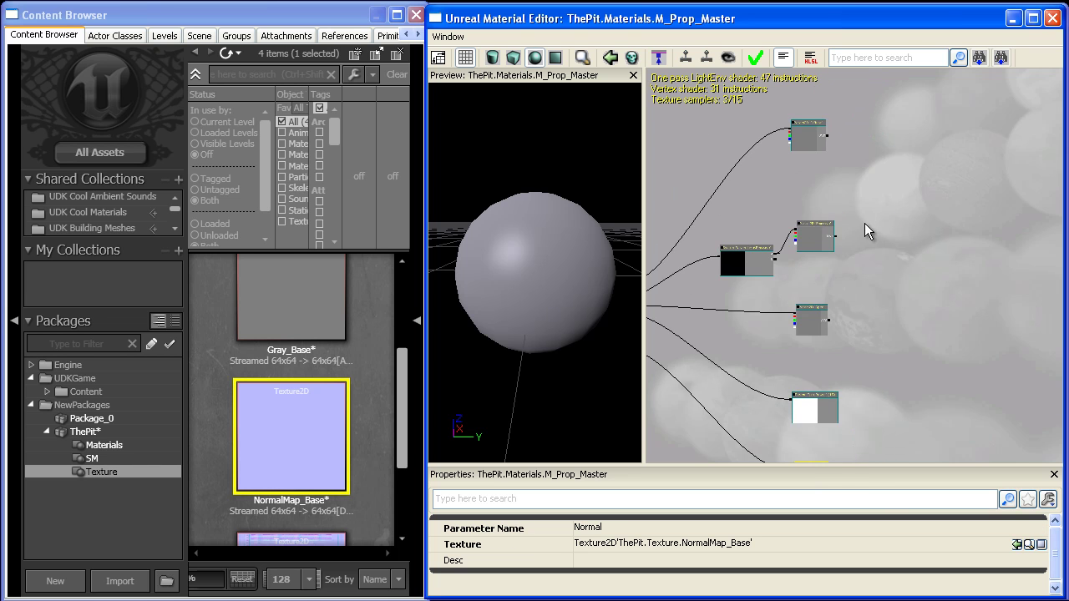
# Add a TextureCoordinate node in the empty graph area beside the Diffuse and Emissive texture parameters
pyautogui.scroll(5, 867, 232)
pyautogui.moveTo(803, 194); pyautogui.dragTo(833, 468)
pyautogui.scroll(1, 877, 418)
pyautogui.moveTo(927, 379); pyautogui.dragTo(803, 259)
pyautogui.rightClick(804, 266)
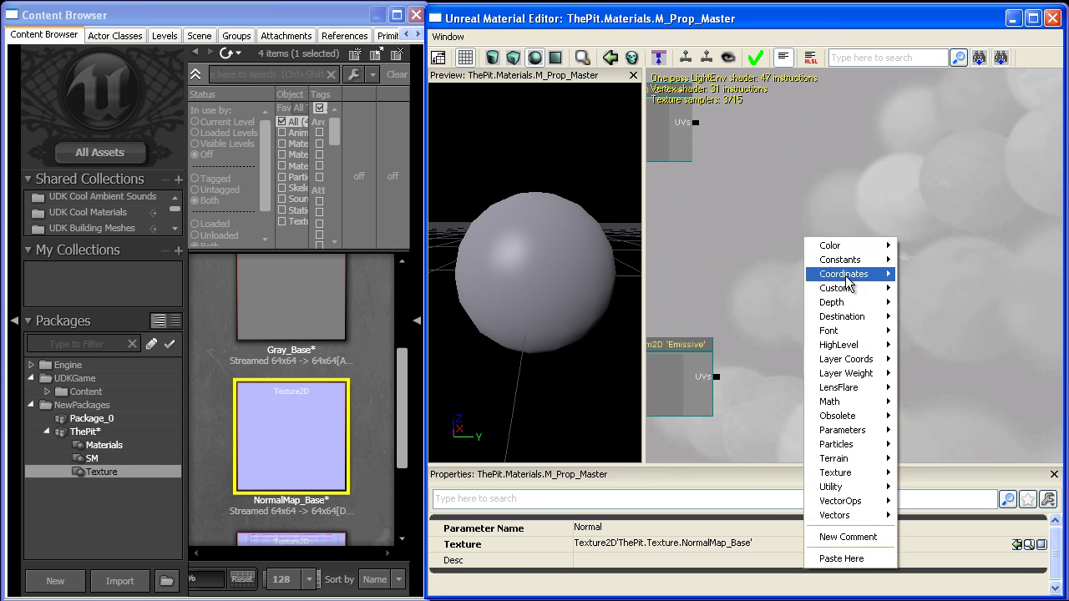
pyautogui.moveTo(846, 278)
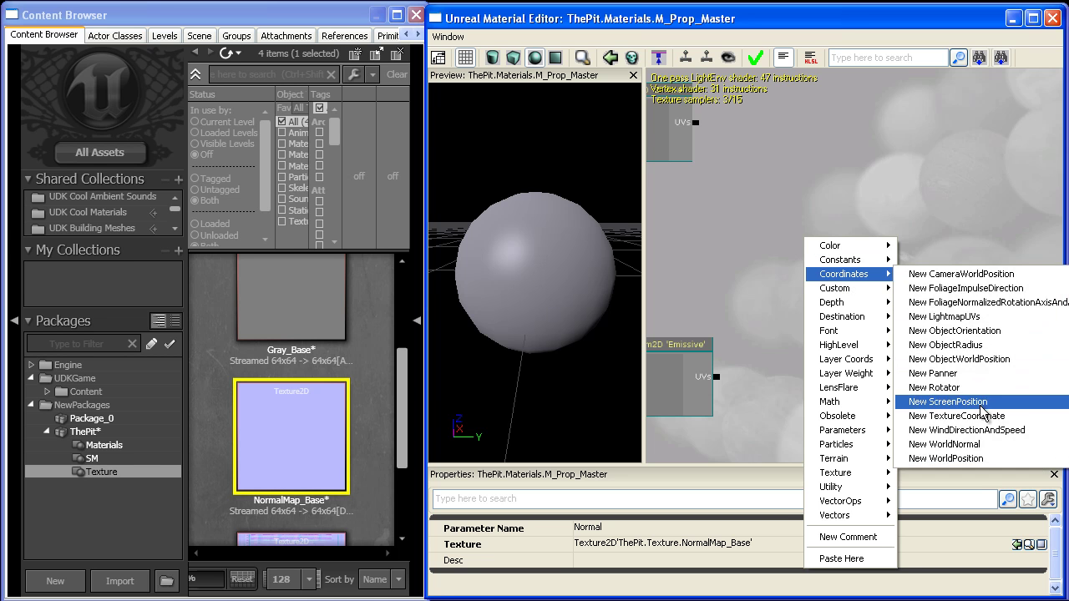
pyautogui.click(956, 416)
pyautogui.keyDown('ctrl'); pyautogui.moveTo(830, 323); pyautogui.dragTo(969, 229); pyautogui.keyUp('ctrl')
pyautogui.scroll(2, 928, 286)
pyautogui.moveTo(926, 283); pyautogui.dragTo(841, 354)
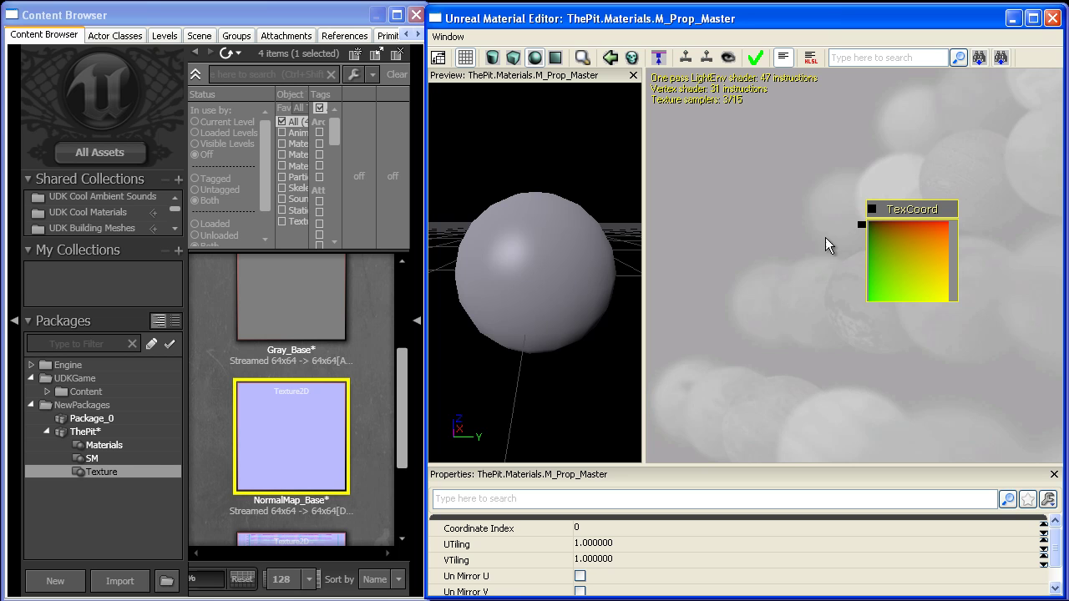
# Add a Multiply node and a scalar parameter, connecting TexCoord to Multiply's A and the parameter to B
pyautogui.moveTo(751, 276); pyautogui.dragTo(792, 220)
pyautogui.press('m')
pyautogui.click(725, 155)
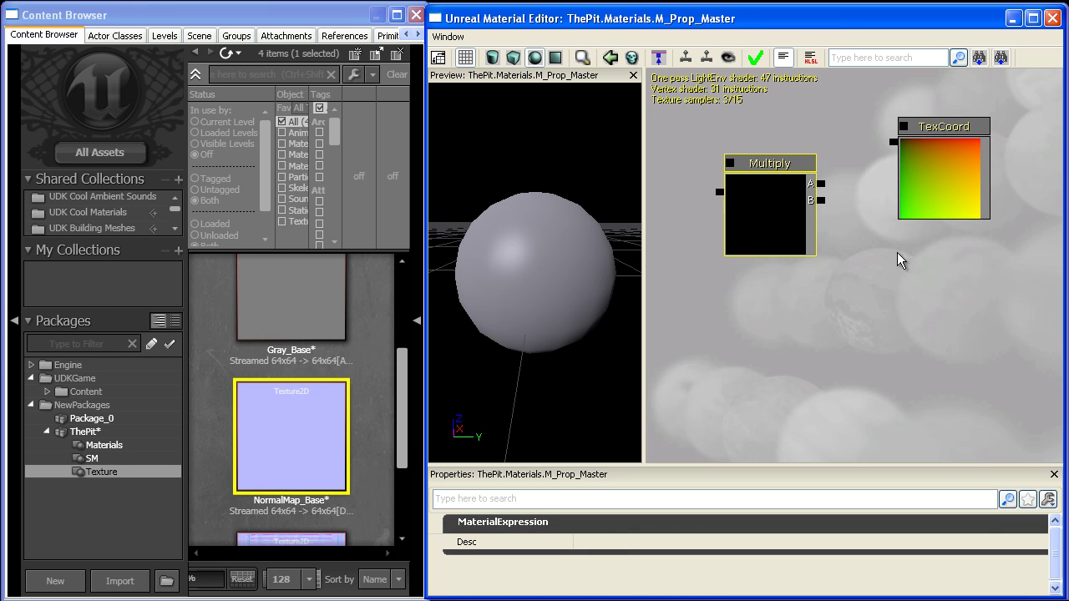
pyautogui.click(897, 253)
pyautogui.moveTo(891, 142); pyautogui.dragTo(822, 183)
pyautogui.moveTo(893, 277); pyautogui.dragTo(822, 200)
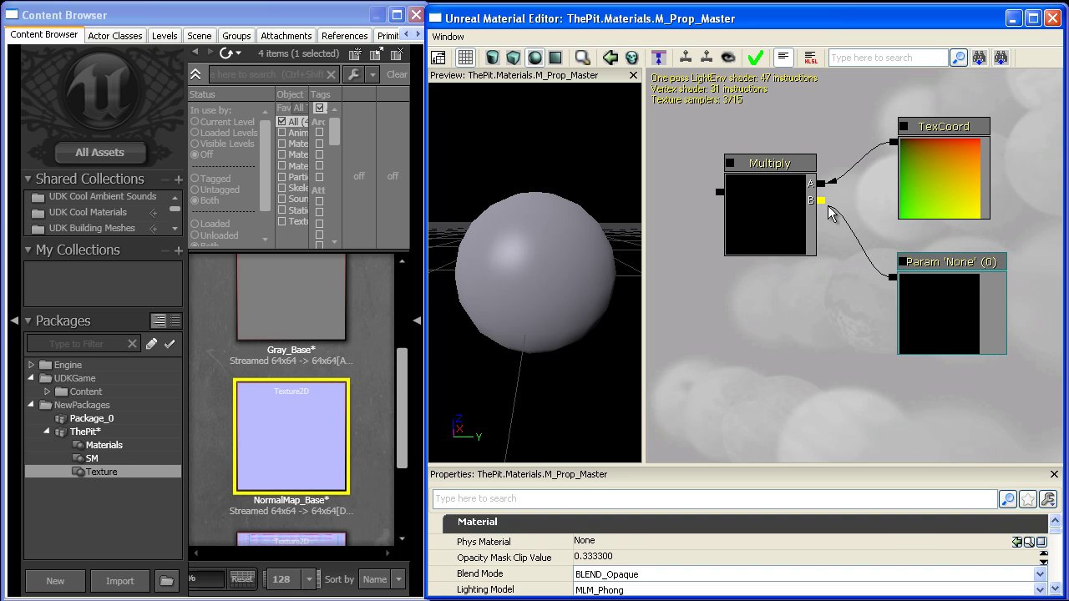
# Name the scalar parameter UV_Scale and set its default value to 1
pyautogui.click(985, 291)
pyautogui.click(612, 529)
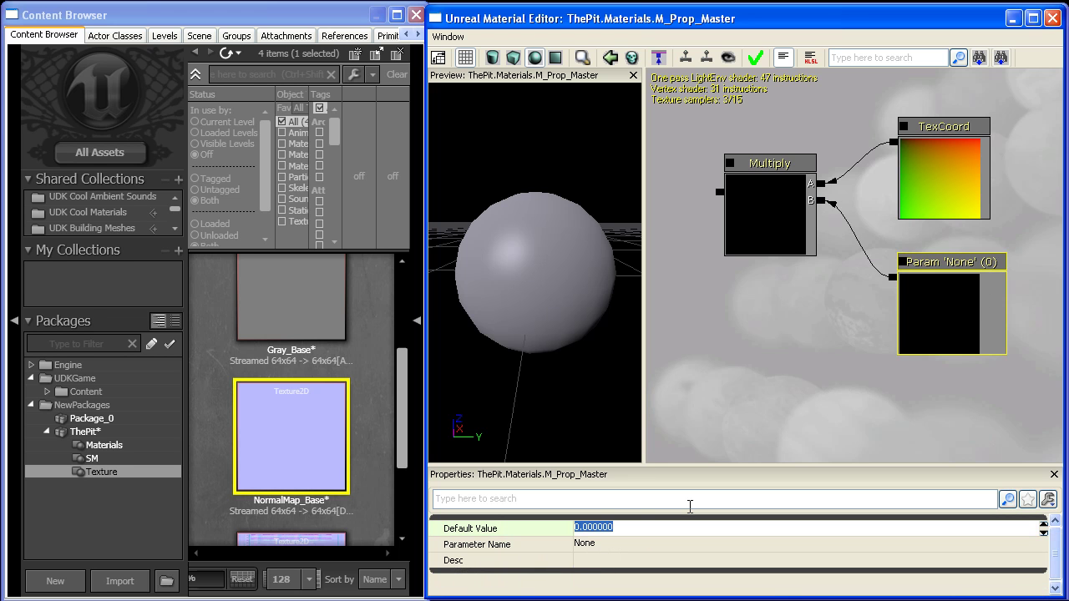
pyautogui.write('UV')
pyautogui.doubleClick(613, 531)
pyautogui.click(601, 545)
pyautogui.write('UV_Scale')
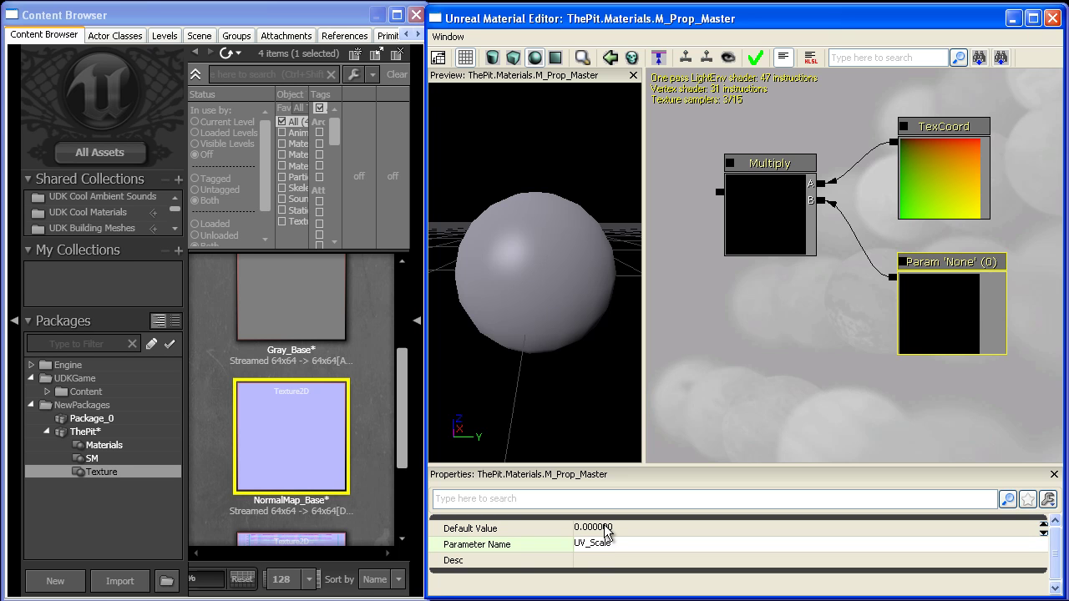
pyautogui.click(604, 529)
pyautogui.write('1')
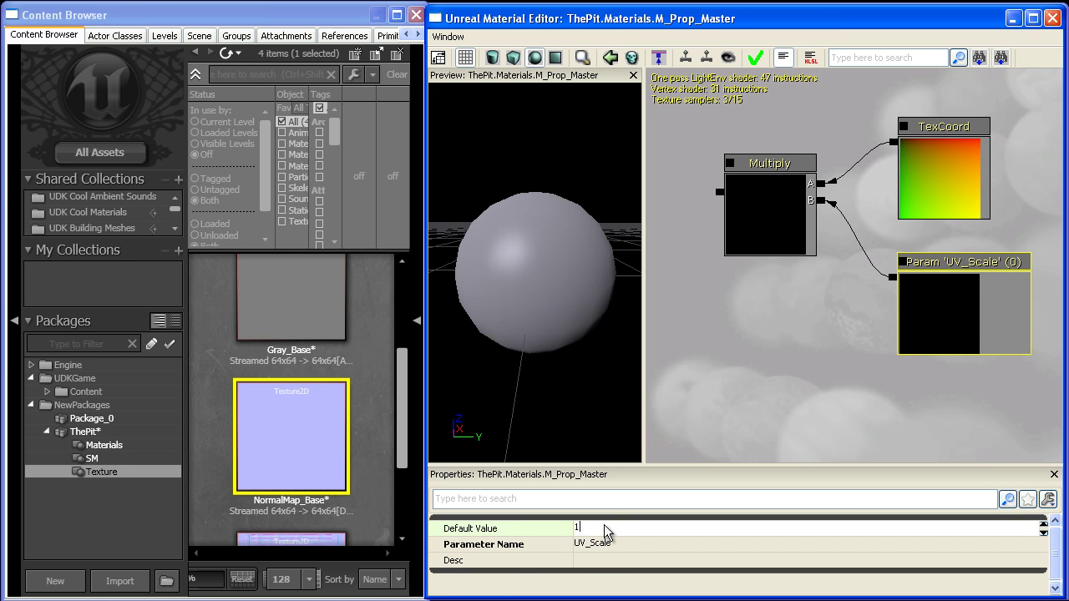
pyautogui.press('Return')
pyautogui.click(825, 313)
pyautogui.scroll(-2, 839, 359)
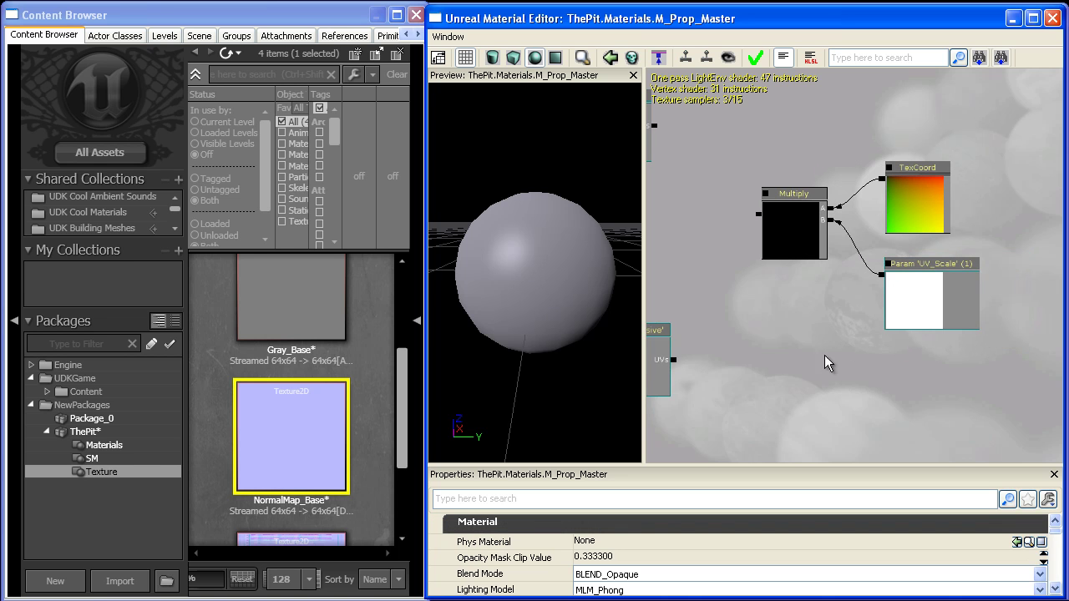
pyautogui.moveTo(555, 263)
pyautogui.mouseDown(button='right')
pyautogui.moveTo(561, 252)
pyautogui.moveTo(564, 271)
pyautogui.mouseUp(button='right')
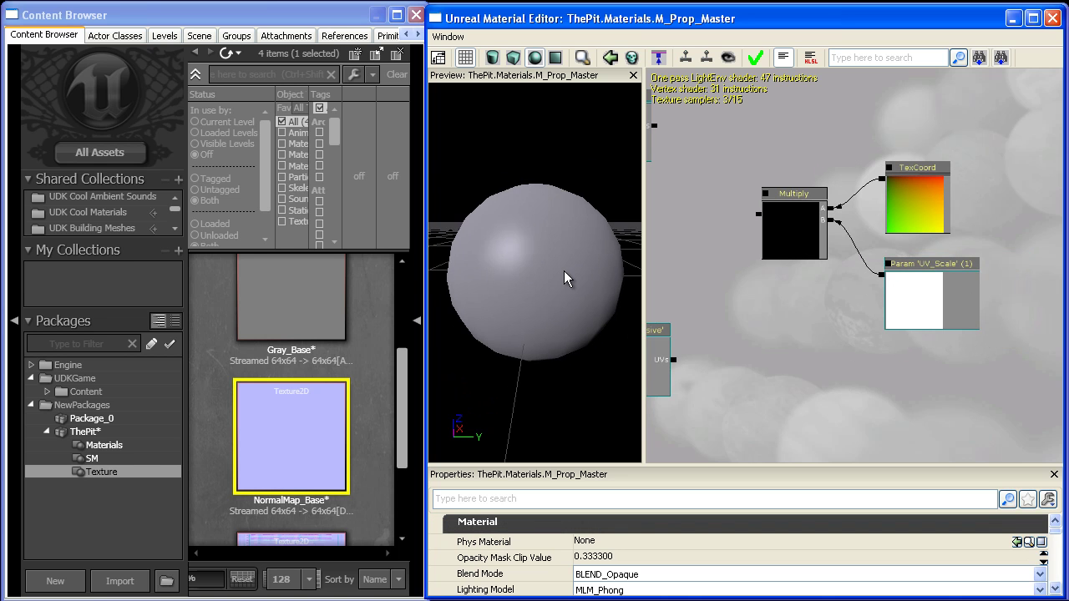
pyautogui.moveTo(564, 271); pyautogui.dragTo(579, 388)
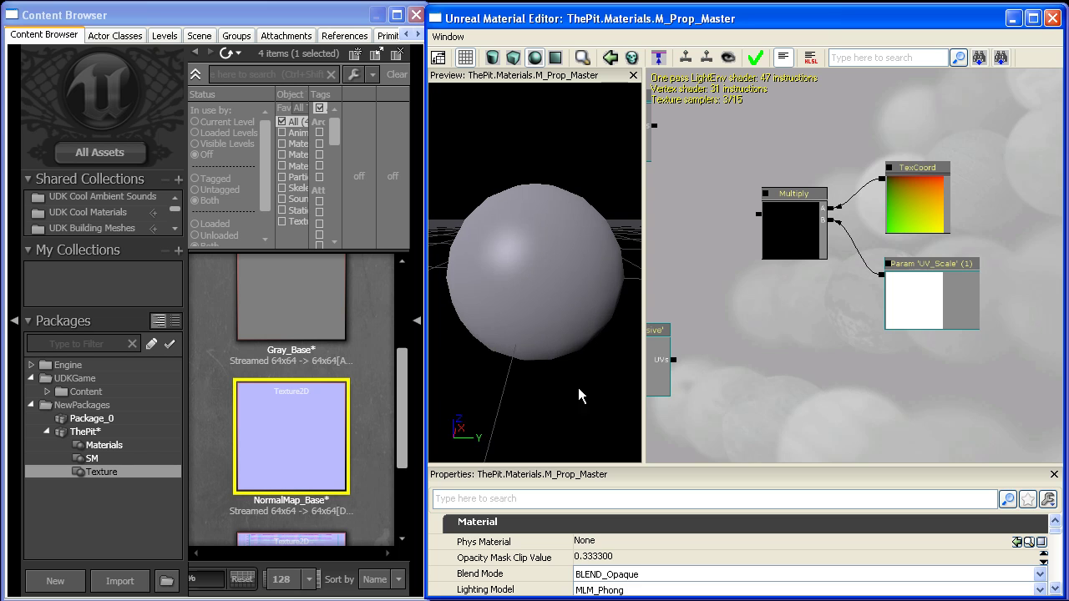
pyautogui.click(928, 293)
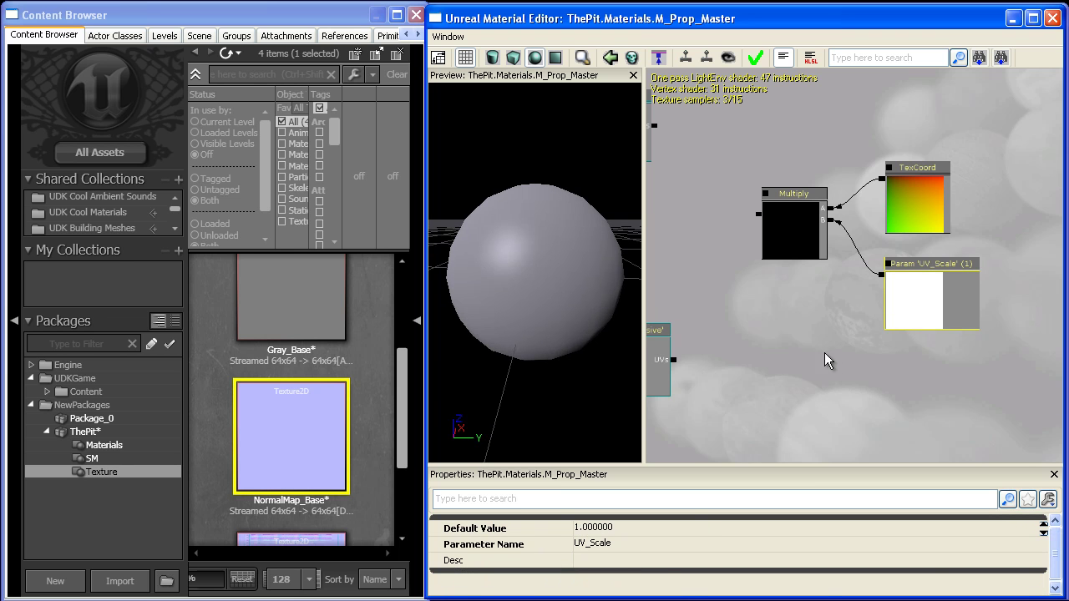
pyautogui.moveTo(824, 352); pyautogui.dragTo(863, 315)
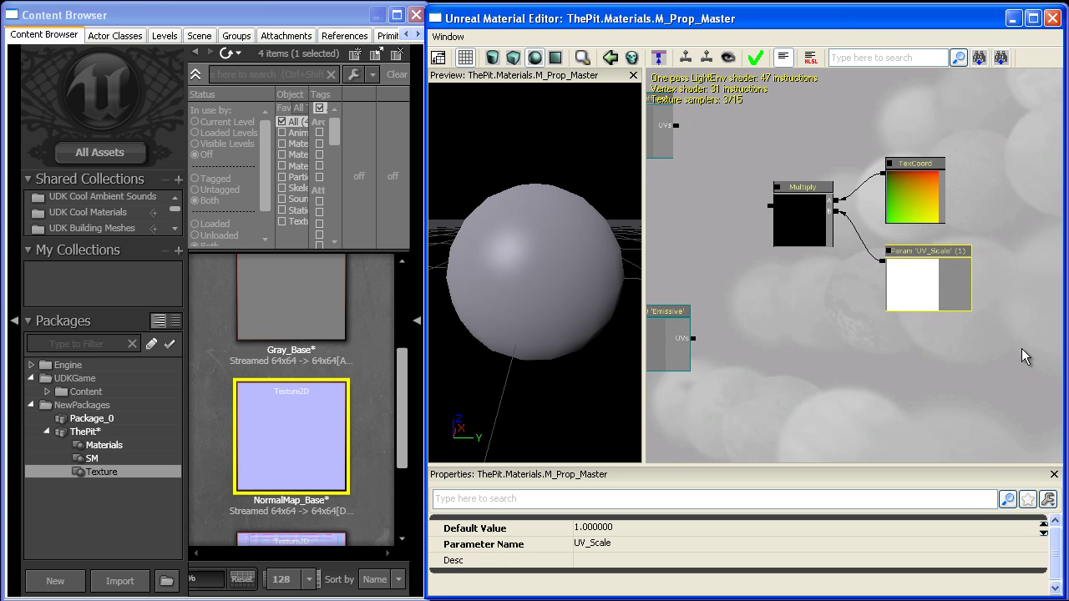
# Move the Multiply, TexCoord and UV_Scale nodes together farther away from the texture parameter nodes
pyautogui.keyDown('ctrl'); pyautogui.keyDown('alt'); pyautogui.moveTo(1022, 348); pyautogui.dragTo(764, 166); pyautogui.keyUp('alt'); pyautogui.keyUp('ctrl')
pyautogui.keyDown('ctrl'); pyautogui.moveTo(787, 217); pyautogui.dragTo(953, 277); pyautogui.keyUp('ctrl')
pyautogui.scroll(-3, 927, 334)
pyautogui.moveTo(919, 346); pyautogui.dragTo(981, 276)
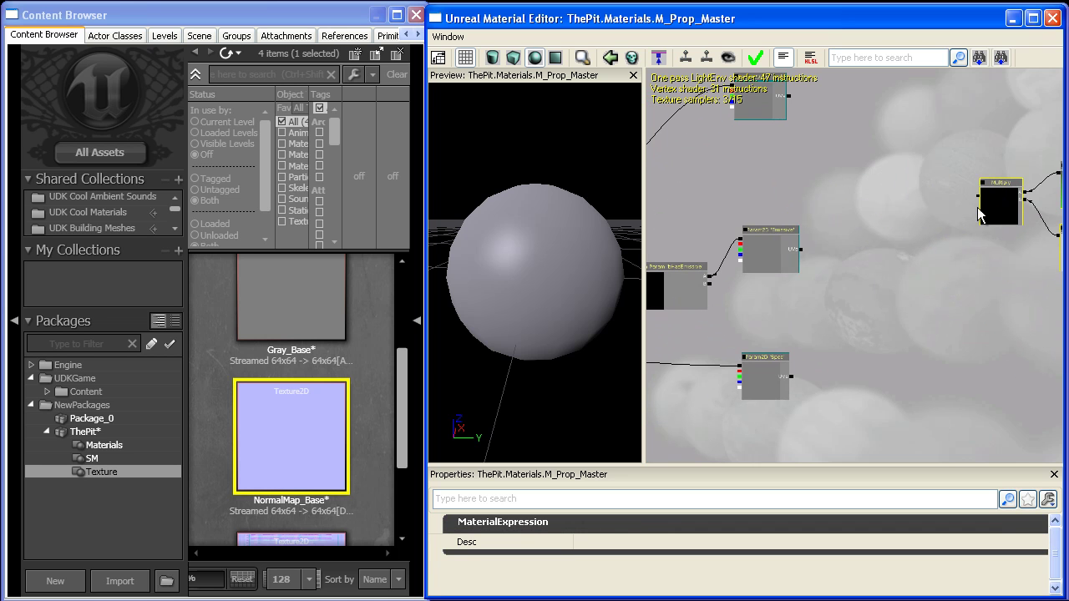
# Connect the Multiply output to the UVs inputs of the Diffuse, Emissive, Spec and Normal texture parameters
pyautogui.moveTo(953, 213); pyautogui.dragTo(773, 208)
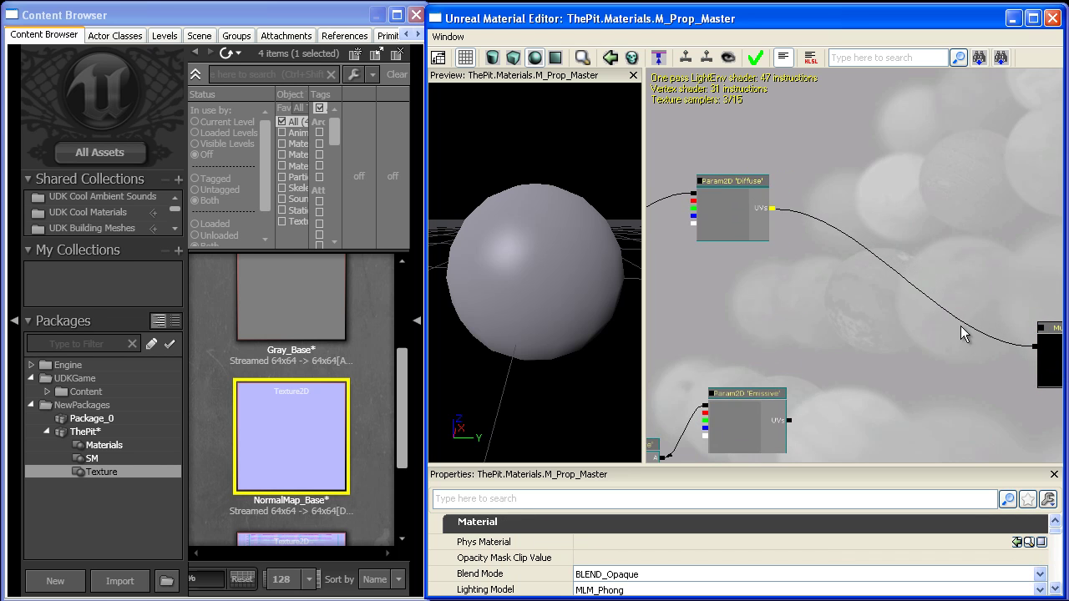
pyautogui.moveTo(1023, 360); pyautogui.dragTo(790, 420)
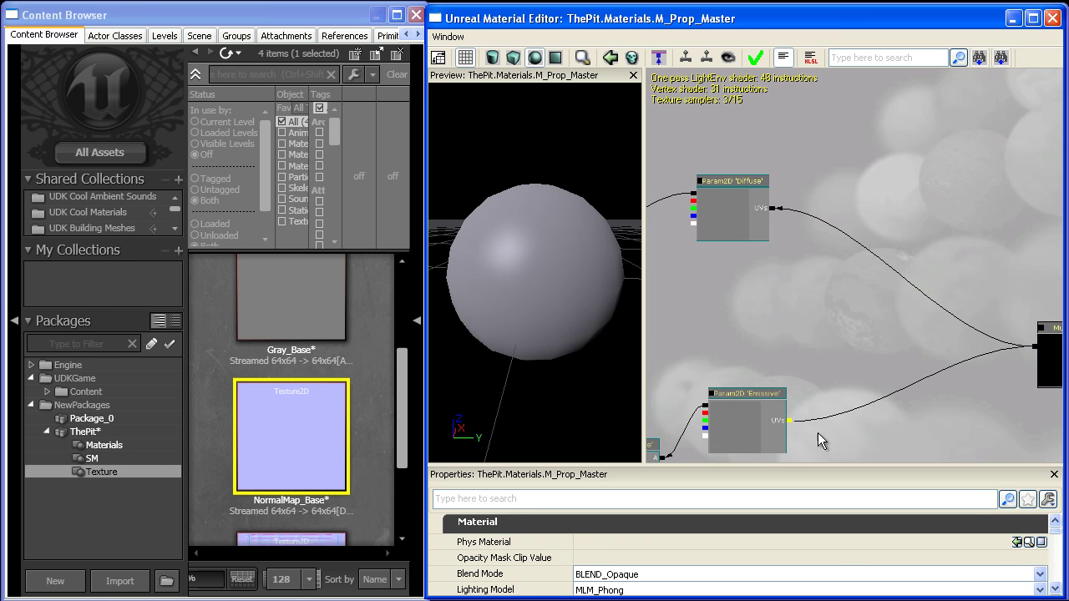
pyautogui.moveTo(893, 453); pyautogui.dragTo(880, 256)
pyautogui.moveTo(1021, 150); pyautogui.dragTo(768, 409)
pyautogui.click(1020, 153)
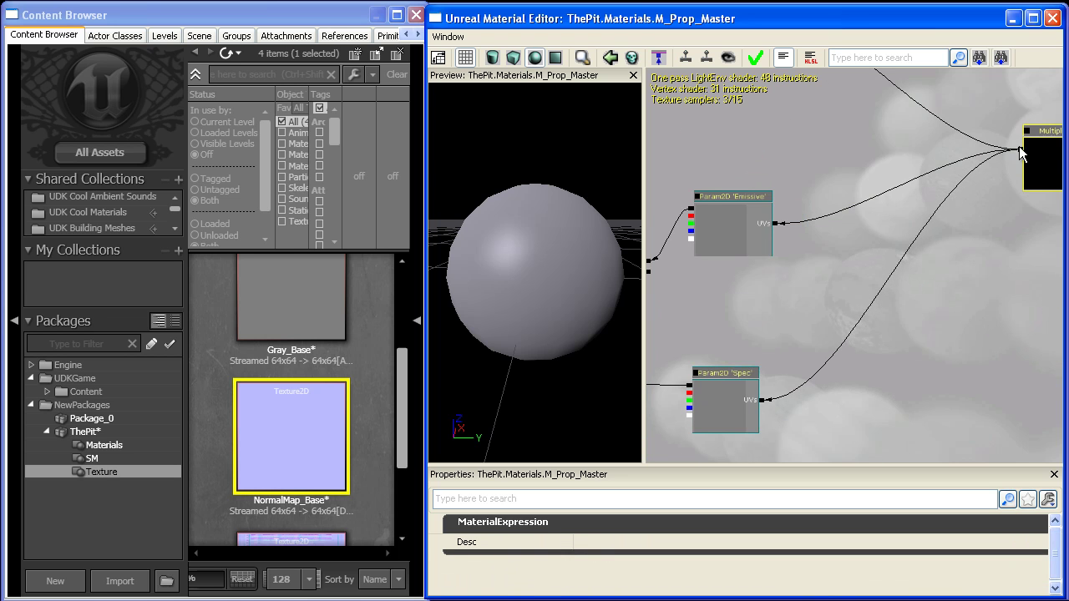
pyautogui.moveTo(1019, 151); pyautogui.dragTo(776, 378)
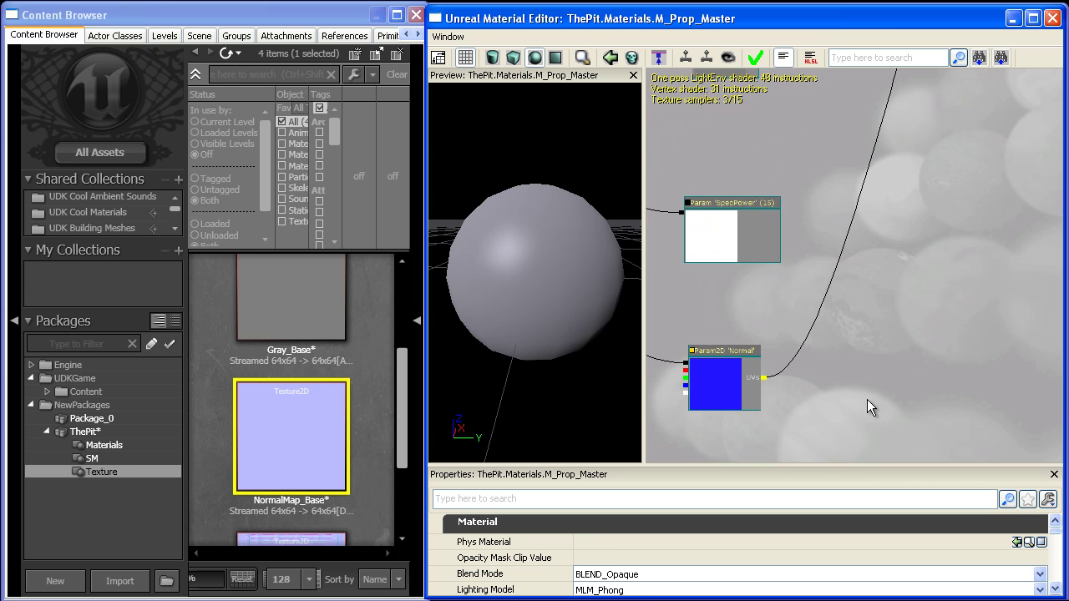
# Move the Multiply, TexCoord and UV_Scale nodes together down to the middle height of the texture parameter column
pyautogui.scroll(-2, 835, 434)
pyautogui.moveTo(826, 454); pyautogui.dragTo(732, 560)
pyautogui.keyDown('ctrl'); pyautogui.keyDown('alt'); pyautogui.moveTo(976, 207); pyautogui.dragTo(852, 94); pyautogui.keyUp('alt'); pyautogui.keyUp('ctrl')
pyautogui.keyDown('ctrl'); pyautogui.moveTo(851, 97); pyautogui.dragTo(964, 269); pyautogui.keyUp('ctrl')
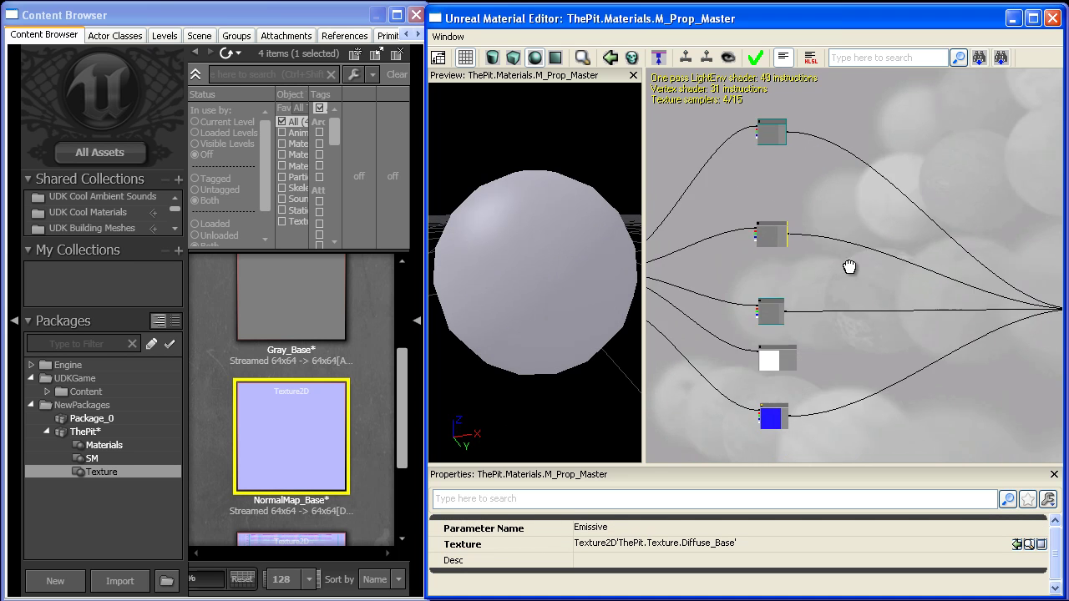
# Move the Emissive texture parameter node to the right, out of the texture parameter column
pyautogui.scroll(5, 847, 272)
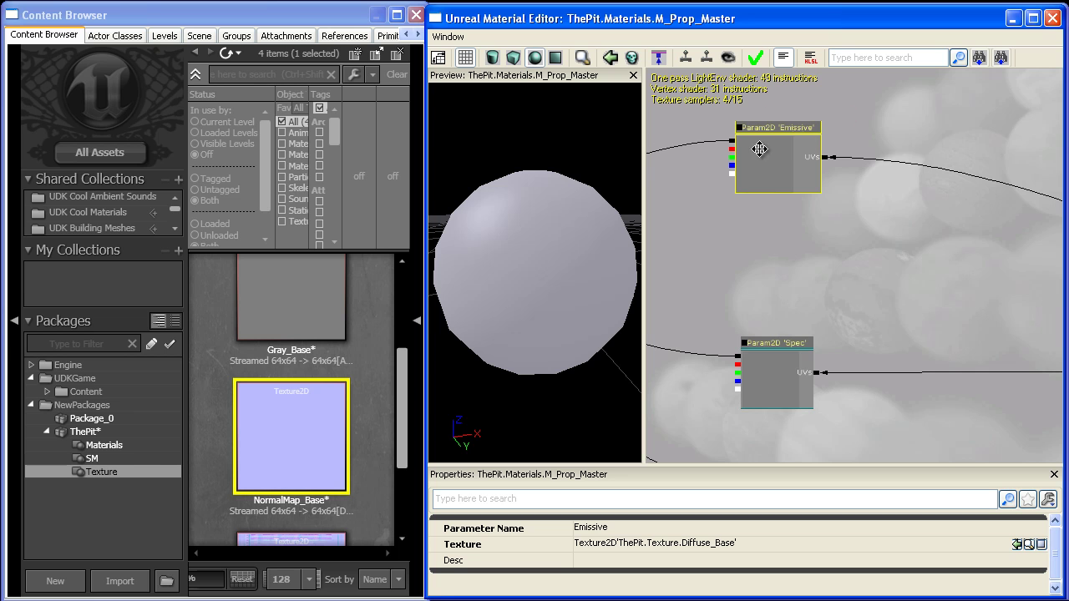
pyautogui.keyDown('ctrl'); pyautogui.moveTo(761, 148); pyautogui.dragTo(903, 117); pyautogui.keyUp('ctrl')
pyautogui.moveTo(900, 180); pyautogui.dragTo(835, 234)
pyautogui.moveTo(846, 174); pyautogui.dragTo(852, 261)
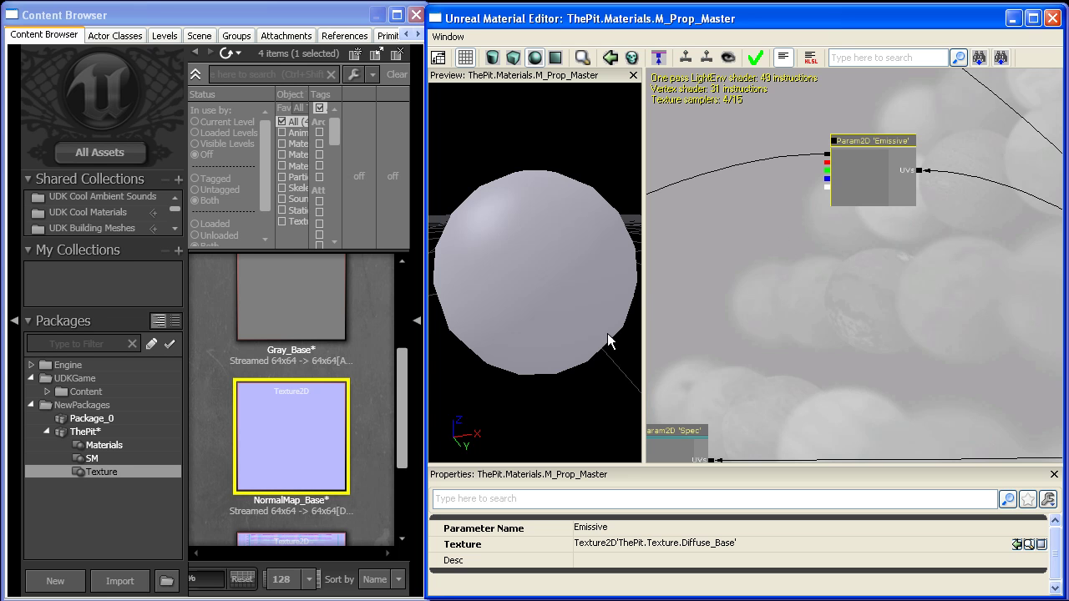
pyautogui.moveTo(884, 195); pyautogui.dragTo(860, 191)
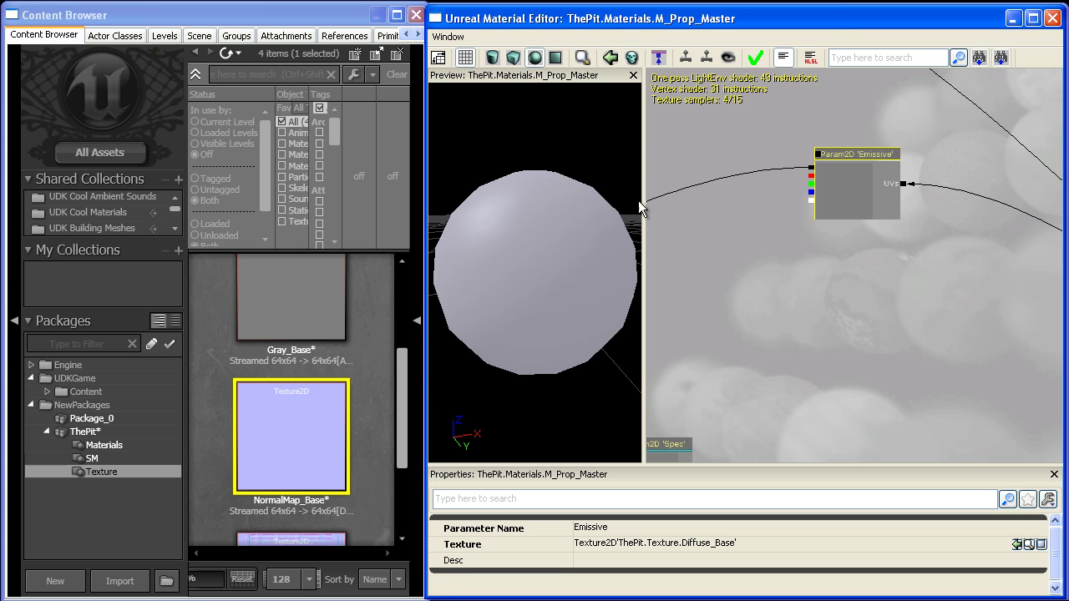
pyautogui.scroll(-5, 755, 242)
pyautogui.moveTo(927, 235); pyautogui.dragTo(918, 249)
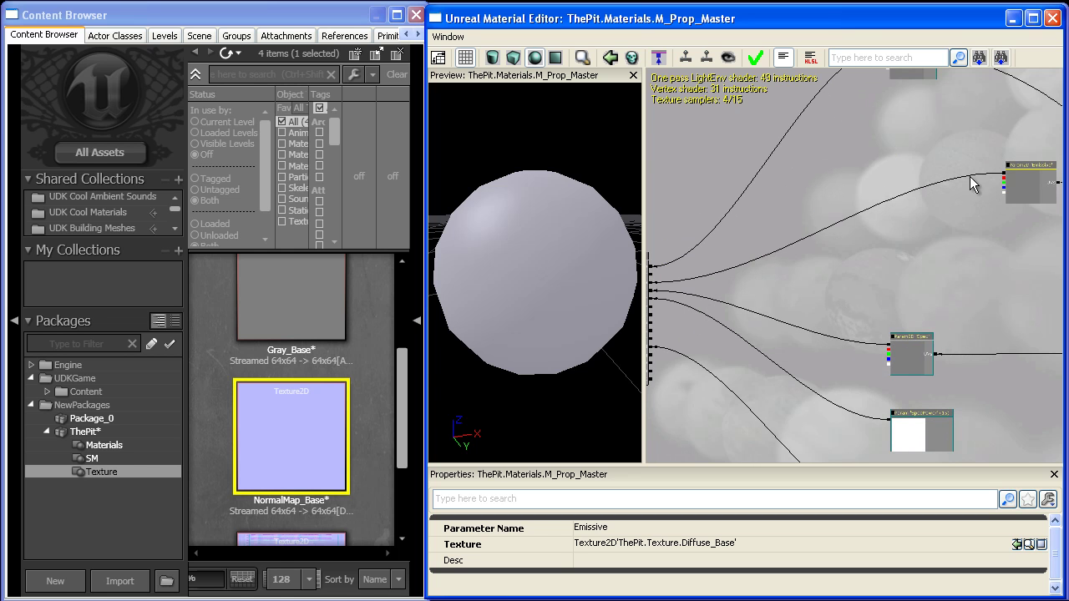
pyautogui.moveTo(943, 207); pyautogui.dragTo(938, 217)
pyautogui.scroll(5, 938, 219)
pyautogui.moveTo(969, 268); pyautogui.dragTo(773, 262)
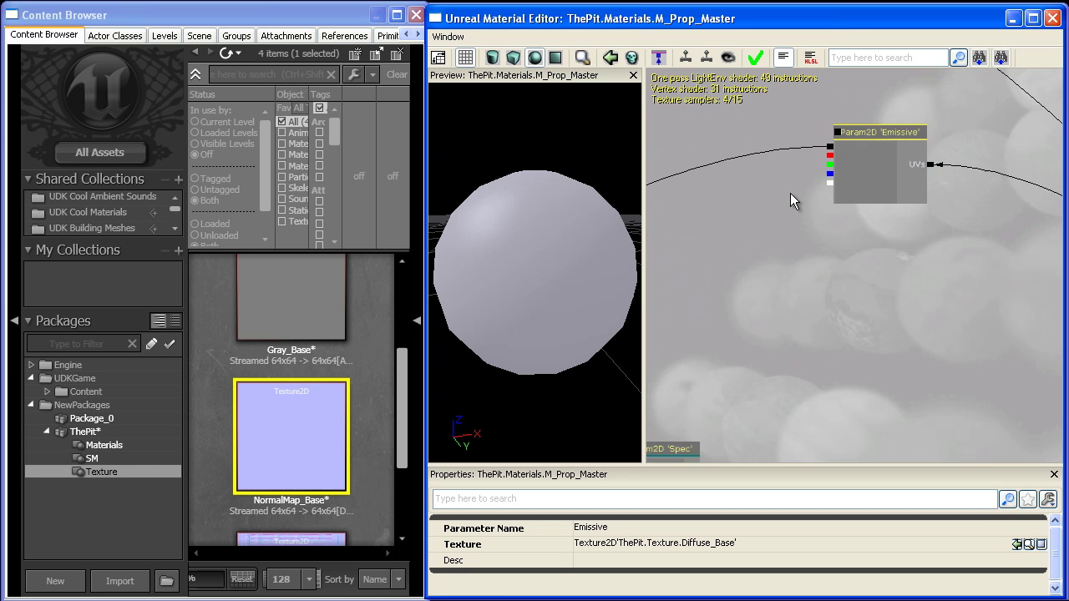
pyautogui.moveTo(790, 193); pyautogui.dragTo(827, 150)
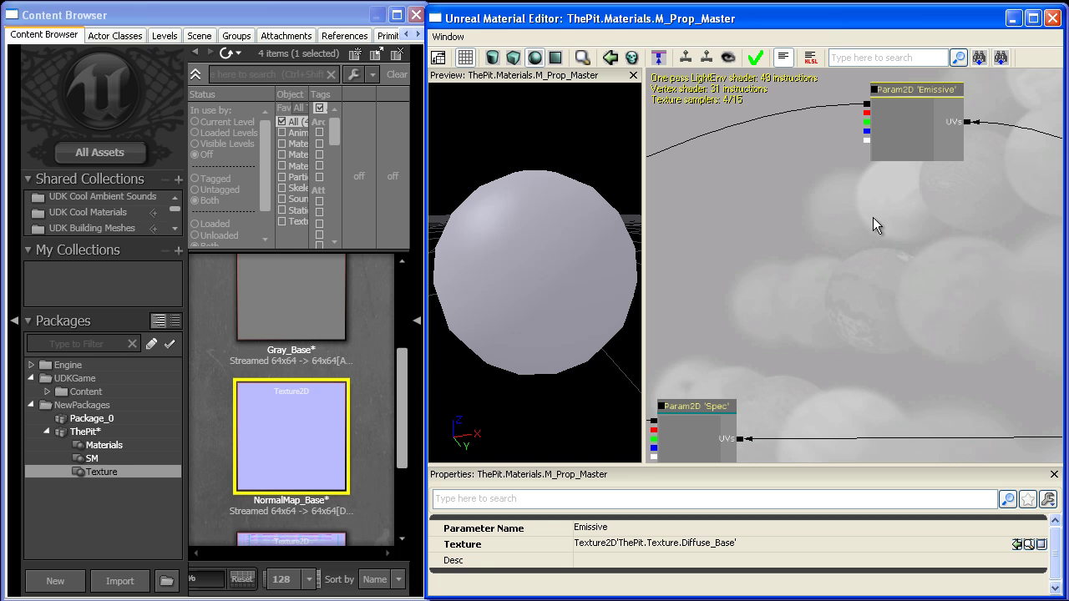
pyautogui.moveTo(889, 237)
pyautogui.mouseDown()
pyautogui.moveTo(888, 198)
pyautogui.moveTo(910, 182)
pyautogui.moveTo(838, 289)
pyautogui.moveTo(881, 234)
pyautogui.moveTo(878, 222)
pyautogui.moveTo(878, 248)
pyautogui.mouseUp()
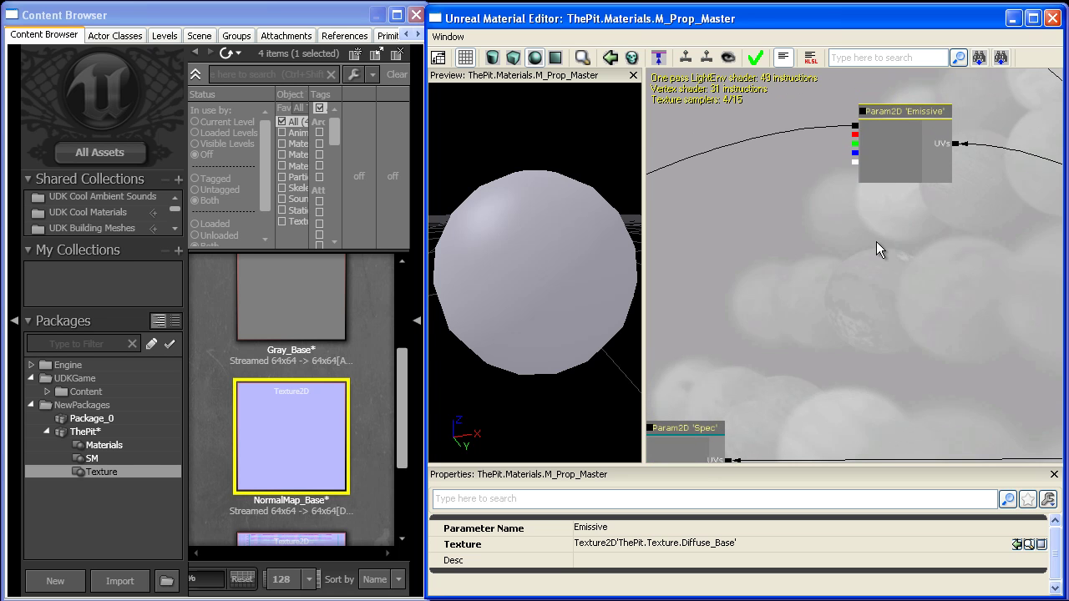
pyautogui.moveTo(873, 289); pyautogui.dragTo(871, 258)
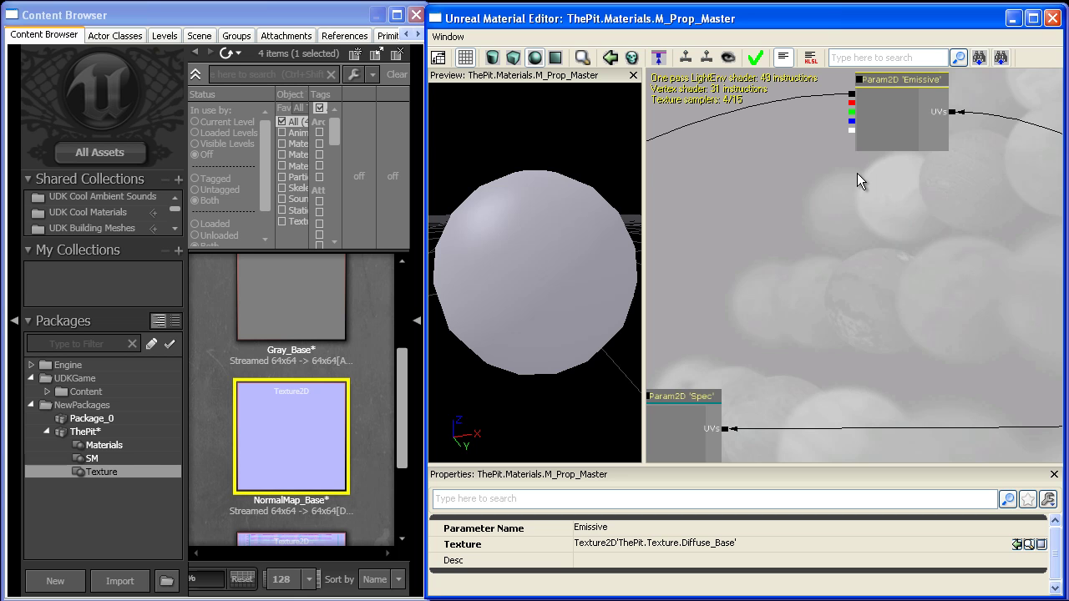
pyautogui.scroll(-5, 859, 200)
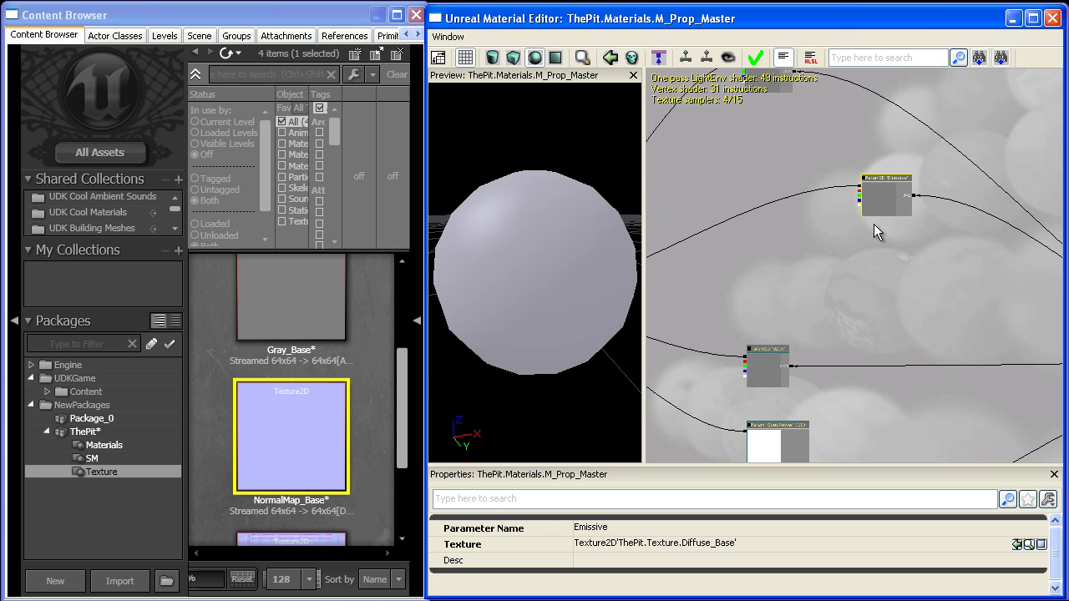
# Duplicate the Diffuse texture parameter and place the copy in the free space below the Emissive texture parameter
pyautogui.scroll(4, 874, 224)
pyautogui.click(828, 146)
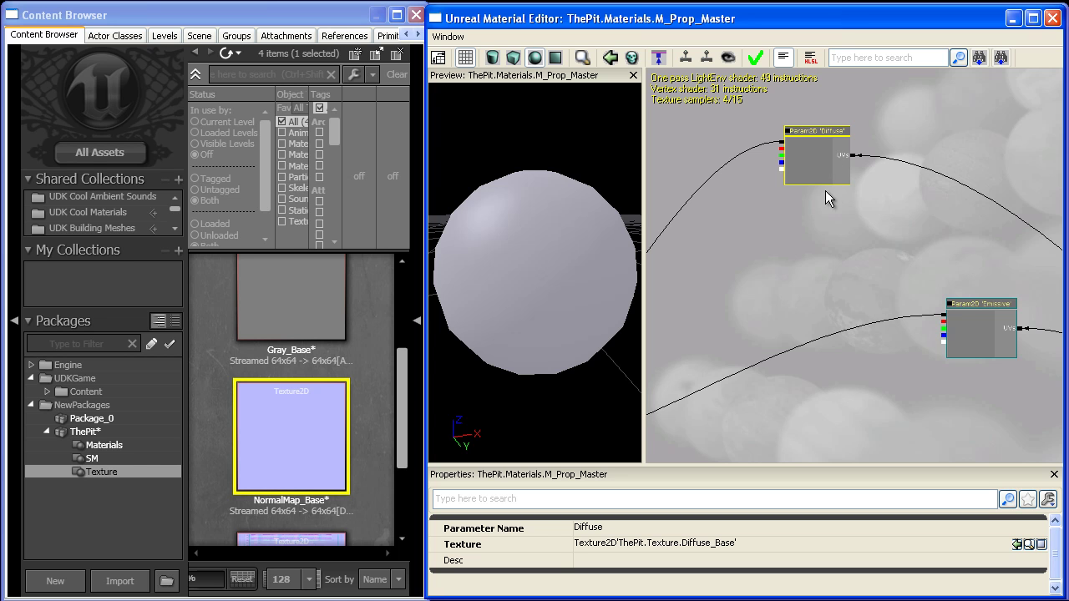
pyautogui.moveTo(820, 158); pyautogui.dragTo(895, 312)
pyautogui.moveTo(856, 383); pyautogui.dragTo(854, 265)
pyautogui.scroll(4, 855, 263)
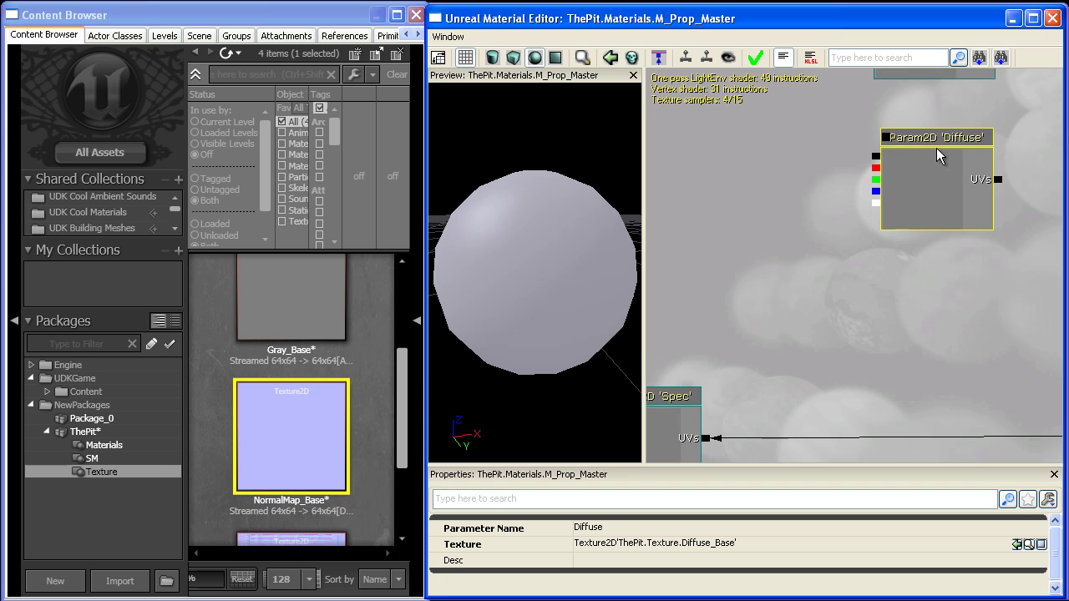
pyautogui.moveTo(938, 150)
pyautogui.keyDown('ctrl'); pyautogui.mouseDown()
pyautogui.moveTo(1056, 159)
pyautogui.moveTo(934, 186)
pyautogui.moveTo(933, 169)
pyautogui.mouseUp(); pyautogui.keyUp('ctrl')
pyautogui.moveTo(792, 201); pyautogui.dragTo(800, 147)
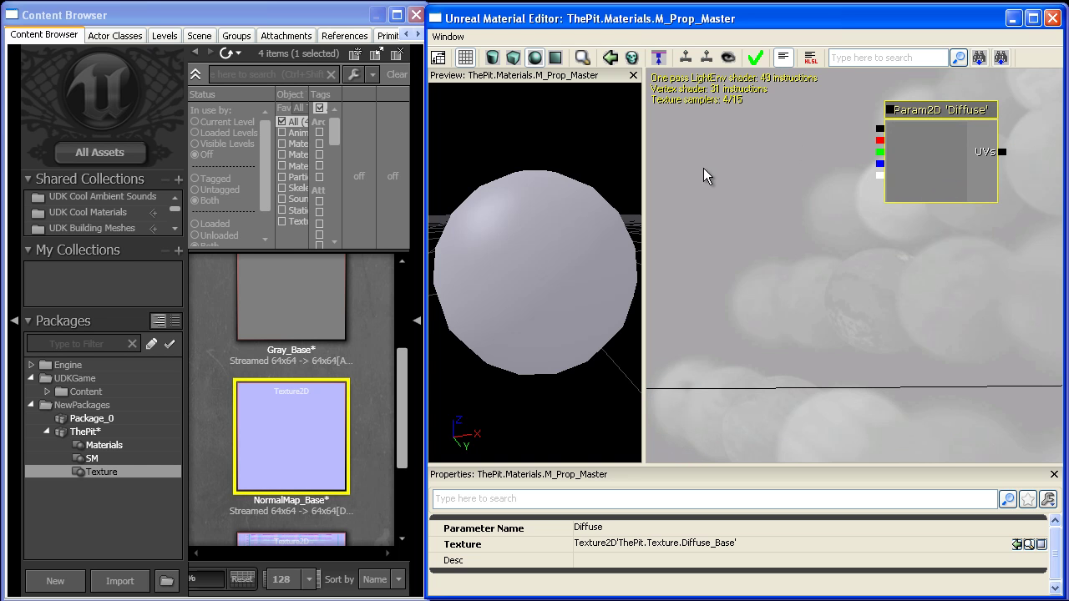
# Add a Lerp node beside the duplicated Diffuse parameter and connect the Diffuse copy's output to the Lerp's A input
pyautogui.click(683, 186)
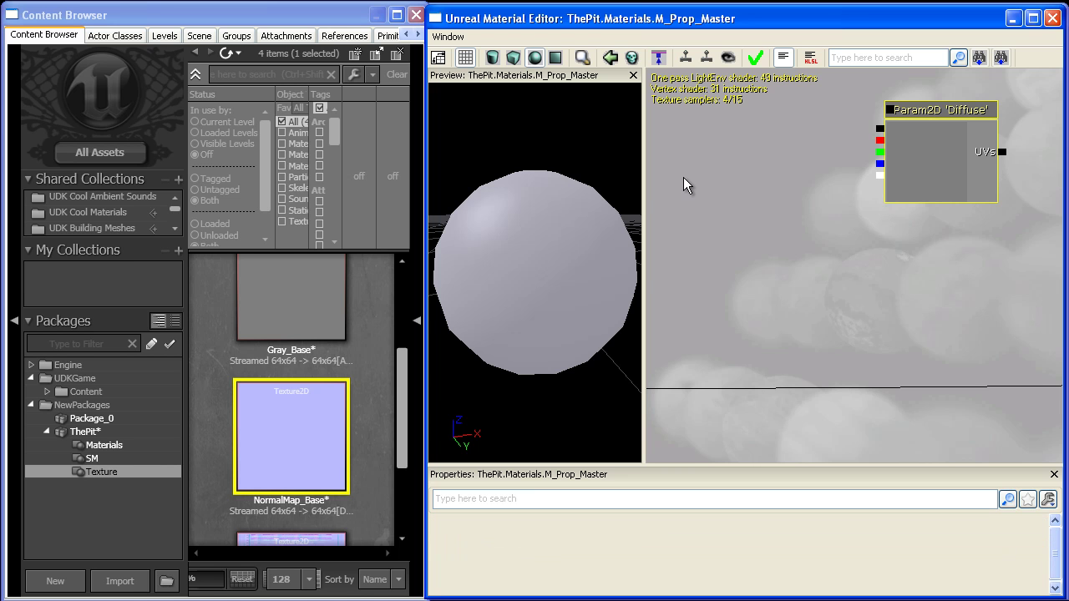
pyautogui.click(685, 183)
pyautogui.moveTo(727, 209); pyautogui.dragTo(705, 216)
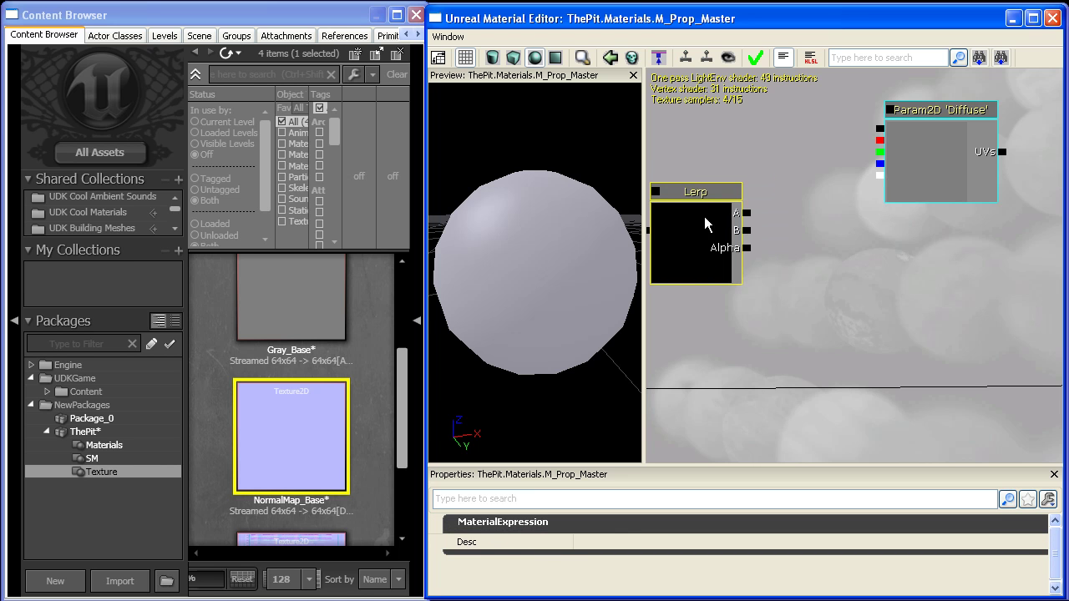
pyautogui.moveTo(880, 129); pyautogui.dragTo(808, 164)
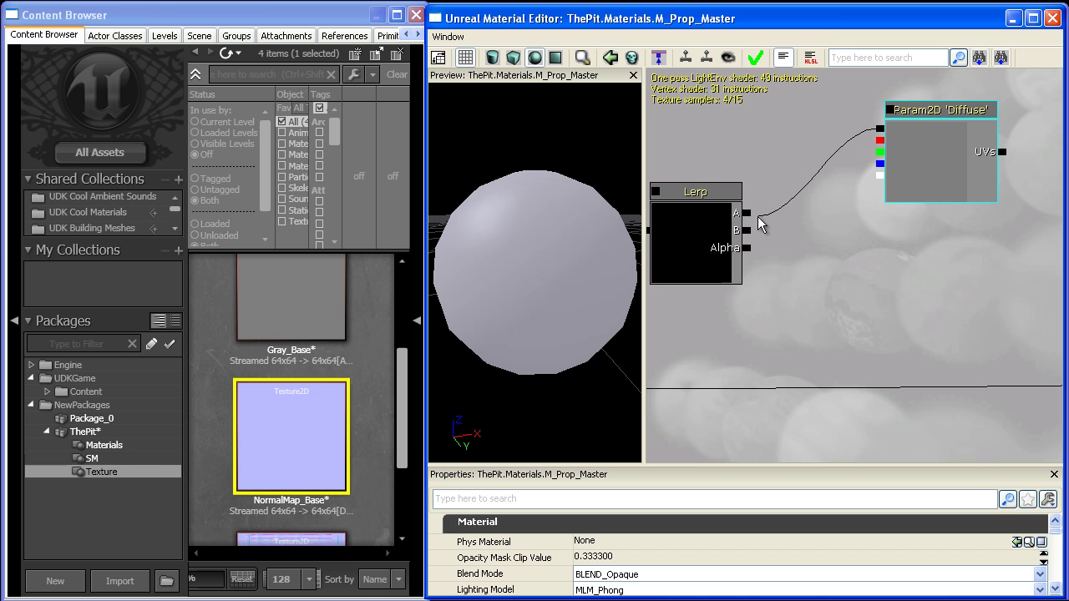
pyautogui.moveTo(758, 217); pyautogui.dragTo(752, 217)
# Add a Multiply node between the Lerp and the duplicated Diffuse parameter, and connect the Diffuse copy's output to its A input
pyautogui.scroll(-2, 790, 267)
pyautogui.click(893, 131)
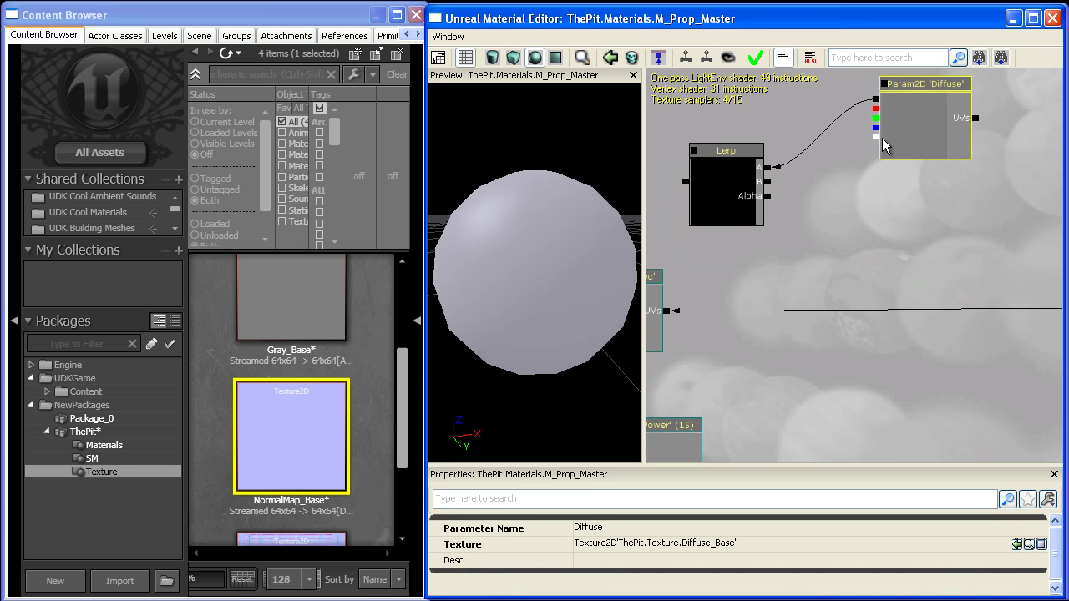
pyautogui.press('m')
pyautogui.click(787, 210)
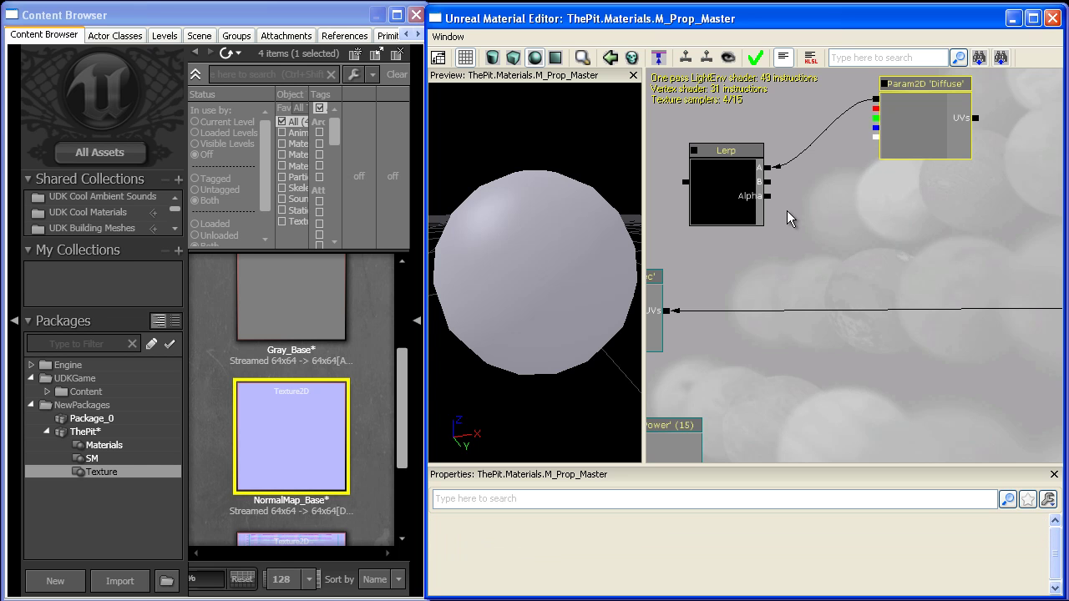
pyautogui.keyDown('ctrl'); pyautogui.moveTo(931, 109); pyautogui.dragTo(998, 101); pyautogui.keyUp('ctrl')
pyautogui.keyDown('ctrl'); pyautogui.moveTo(825, 247); pyautogui.dragTo(855, 225); pyautogui.keyUp('ctrl')
pyautogui.moveTo(944, 91); pyautogui.dragTo(868, 229)
pyautogui.moveTo(926, 251); pyautogui.dragTo(848, 274)
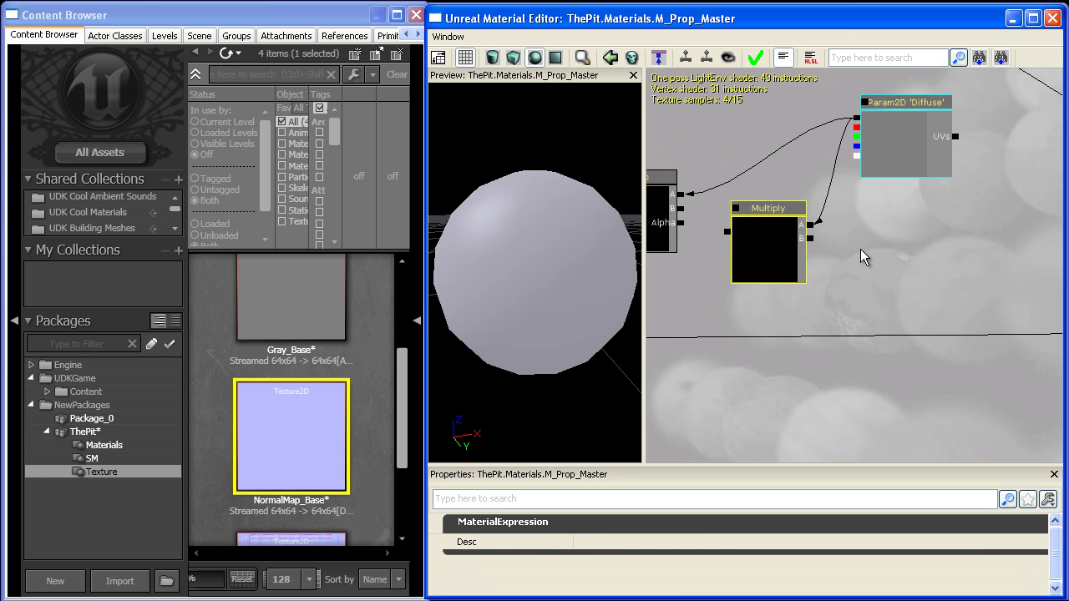
# Add a scalar parameter named Rimlight_Intensity with a default value of 3 below the duplicated Diffuse parameter
pyautogui.click(860, 246)
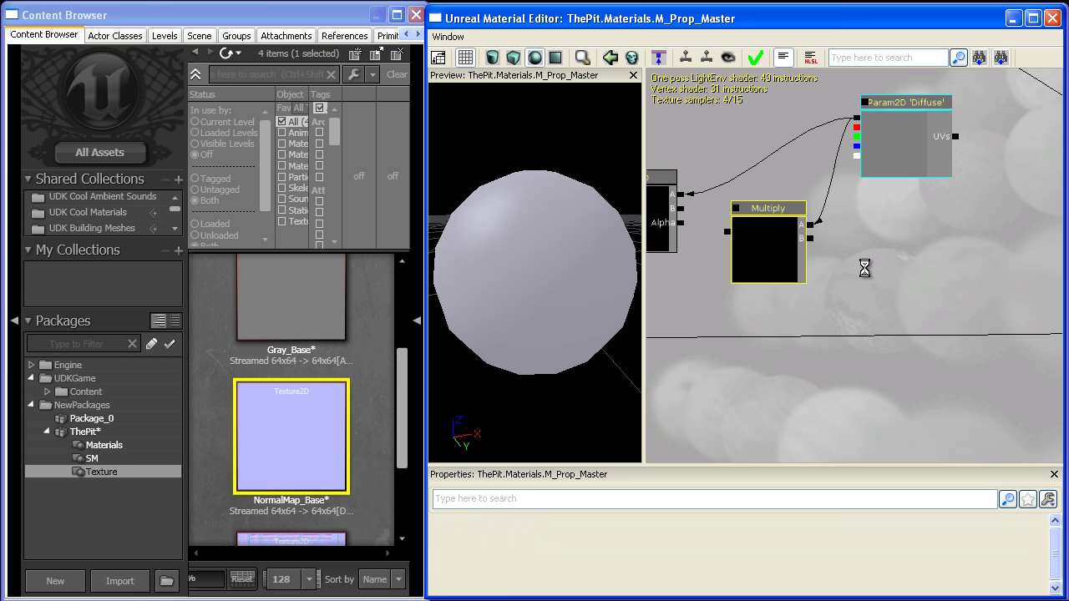
pyautogui.click(659, 528)
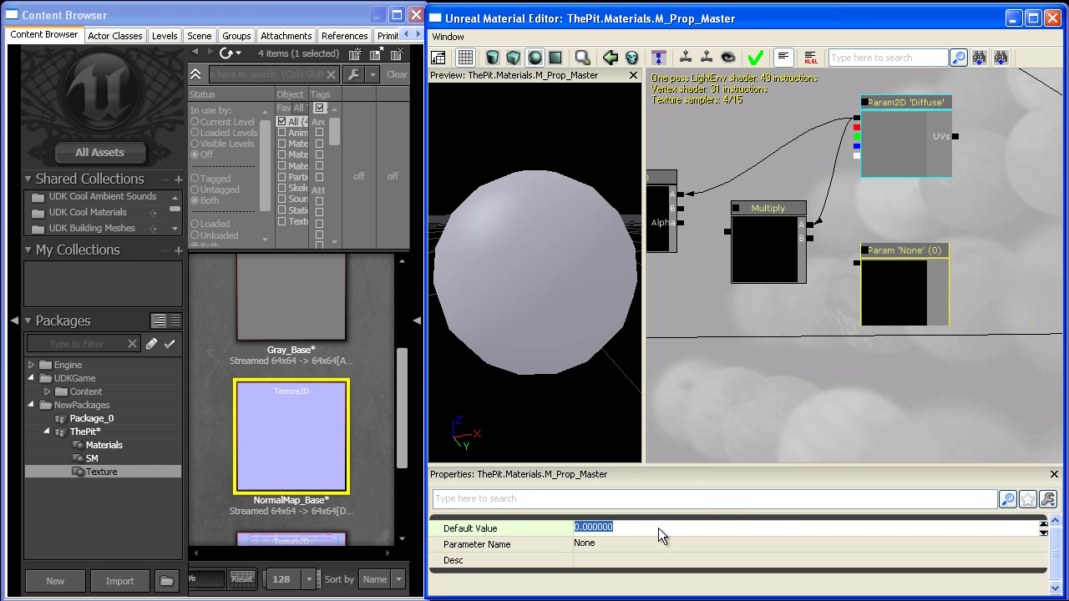
pyautogui.write('3')
pyautogui.click(648, 543)
pyautogui.write('Brig')
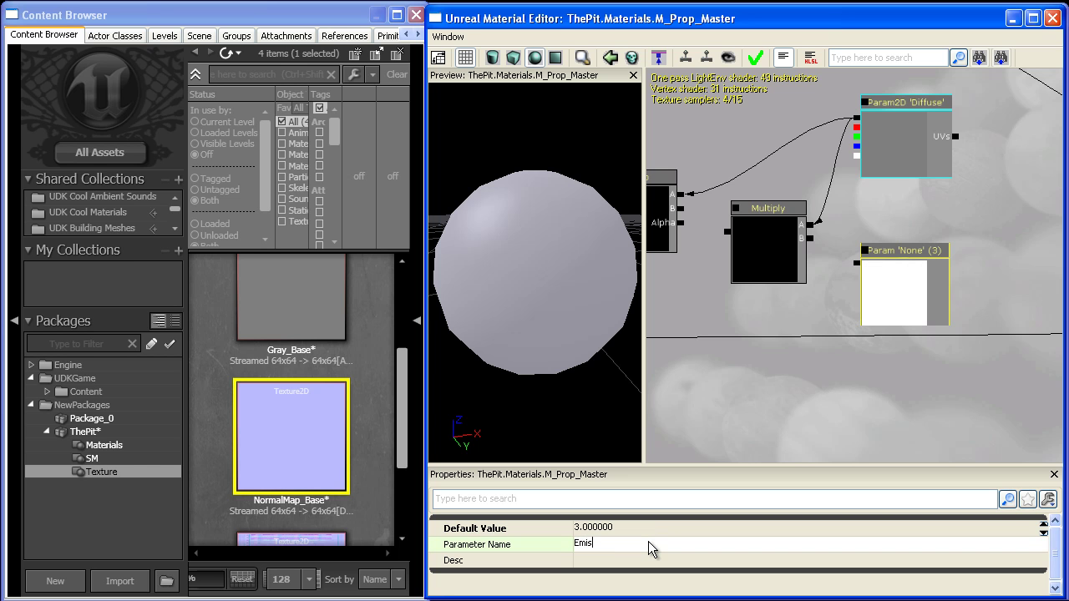
pyautogui.press('BackSpace')
pyautogui.press('BackSpace')
pyautogui.press('BackSpace')
pyautogui.press('BackSpace')
pyautogui.write('Rimlight_Int')
pyautogui.press('Return')
# Connect Rimlight_Intensity to the new Multiply's B input and that Multiply's output to the Lerp's B input
pyautogui.moveTo(857, 264); pyautogui.dragTo(811, 239)
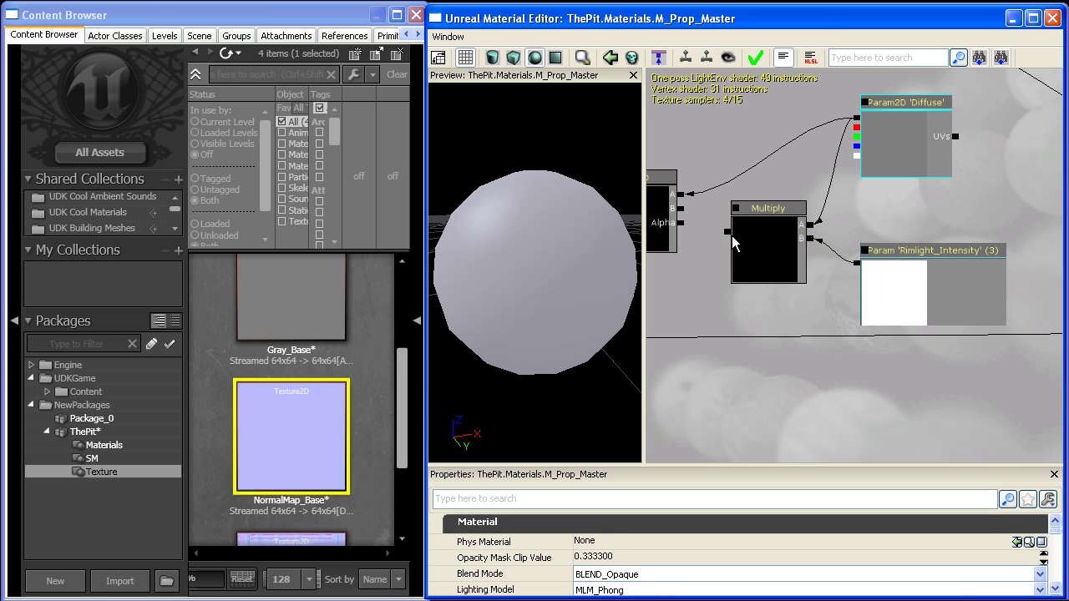
pyautogui.click(727, 232)
pyautogui.moveTo(690, 263); pyautogui.dragTo(810, 213)
# Add a Fresnel node below the rim light Multiply and connect its output to the Lerp's Alpha input
pyautogui.rightClick(819, 202)
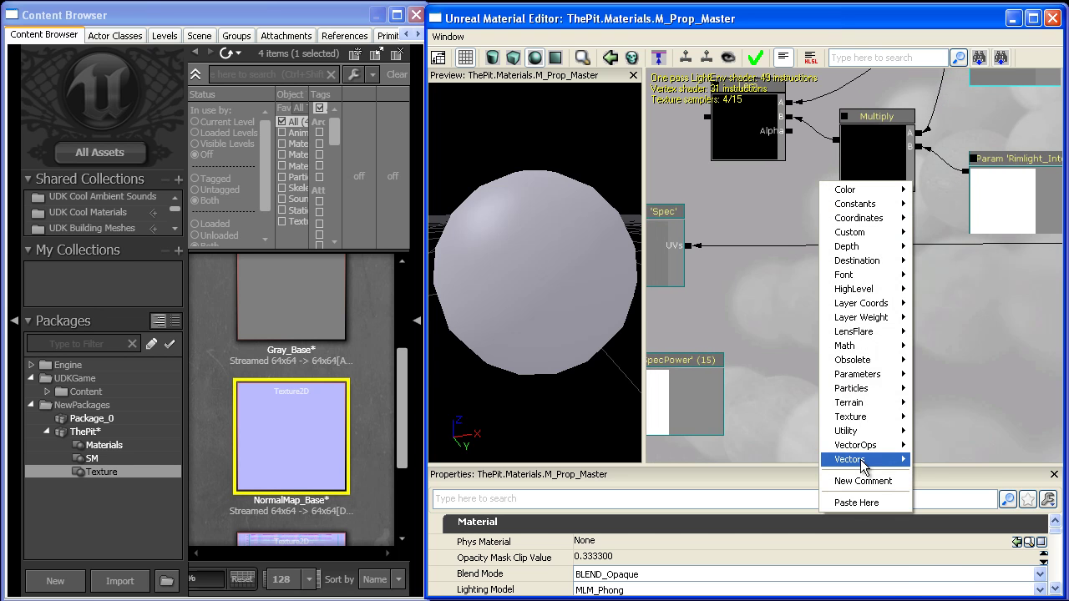
pyautogui.moveTo(861, 433)
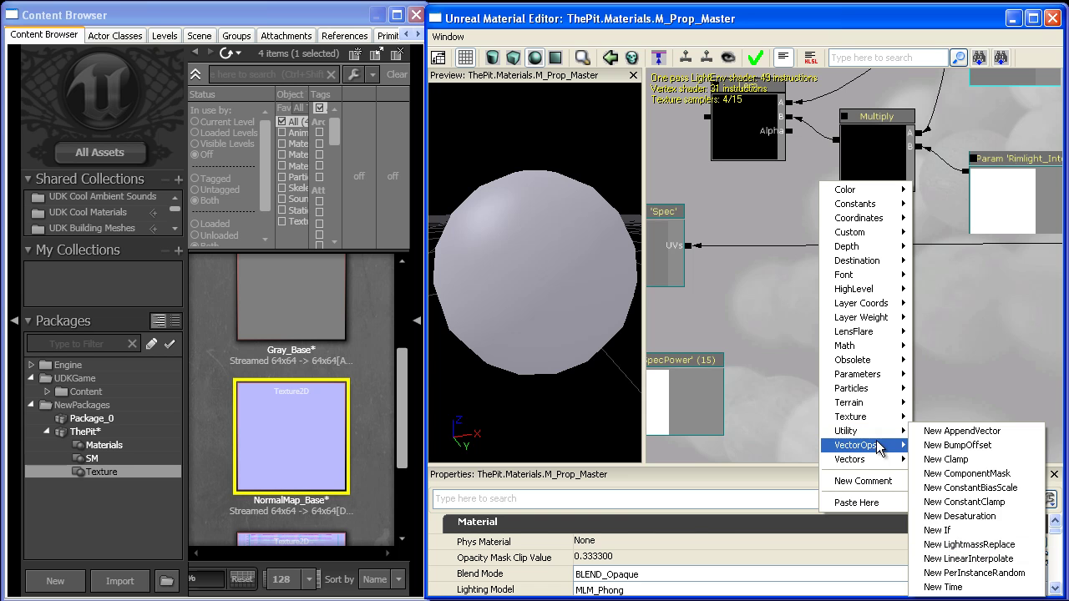
pyautogui.click(969, 566)
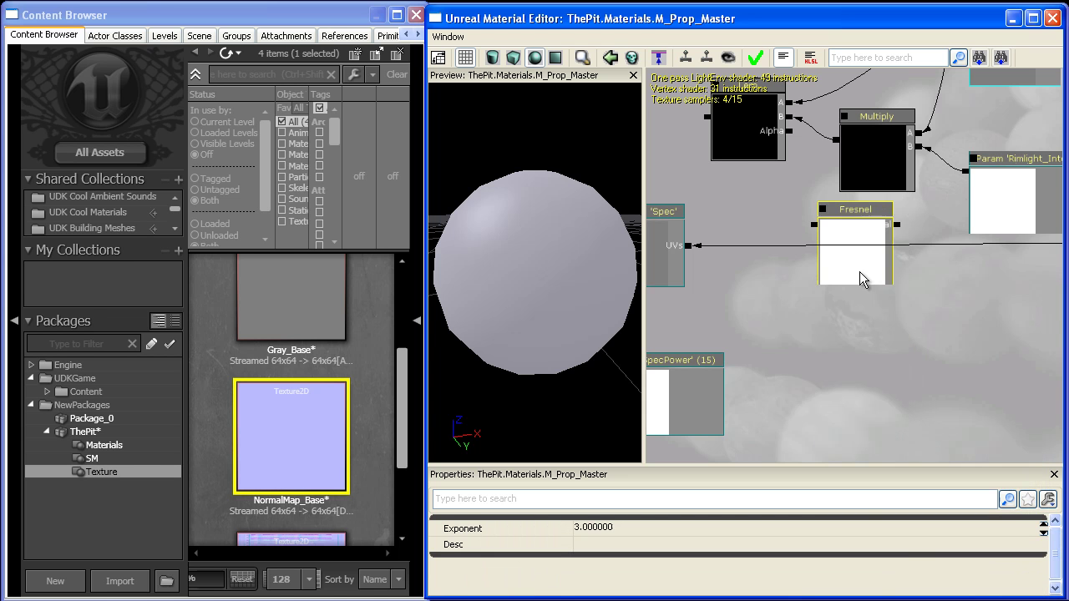
pyautogui.moveTo(860, 272); pyautogui.dragTo(789, 132)
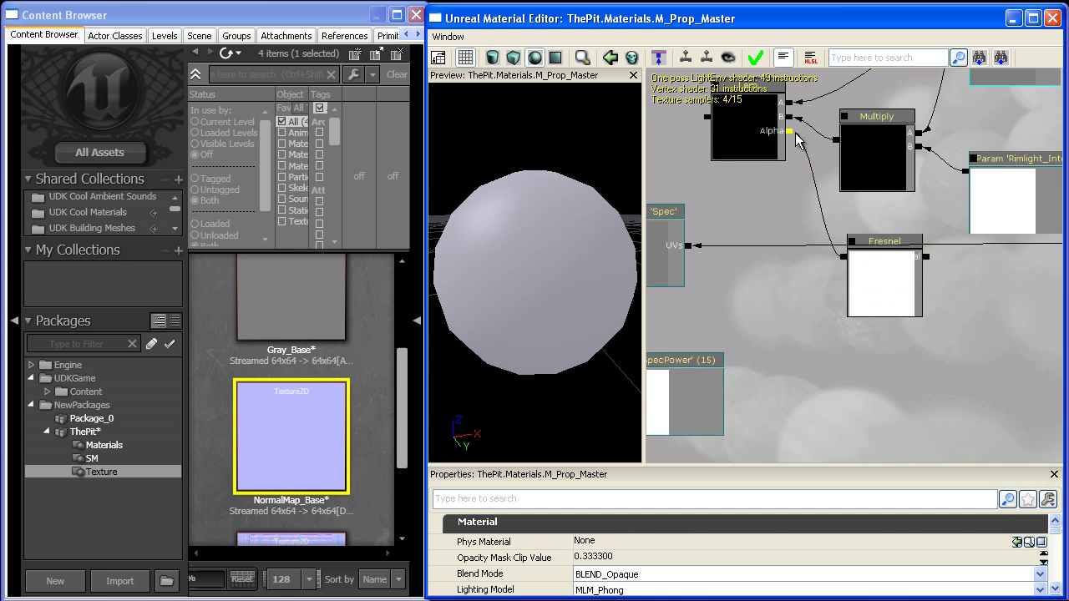
# Duplicate the Normal texture parameter, place the copy beside the Fresnel node and connect its output to the Fresnel's Normal input
pyautogui.scroll(-4, 755, 160)
pyautogui.click(784, 373)
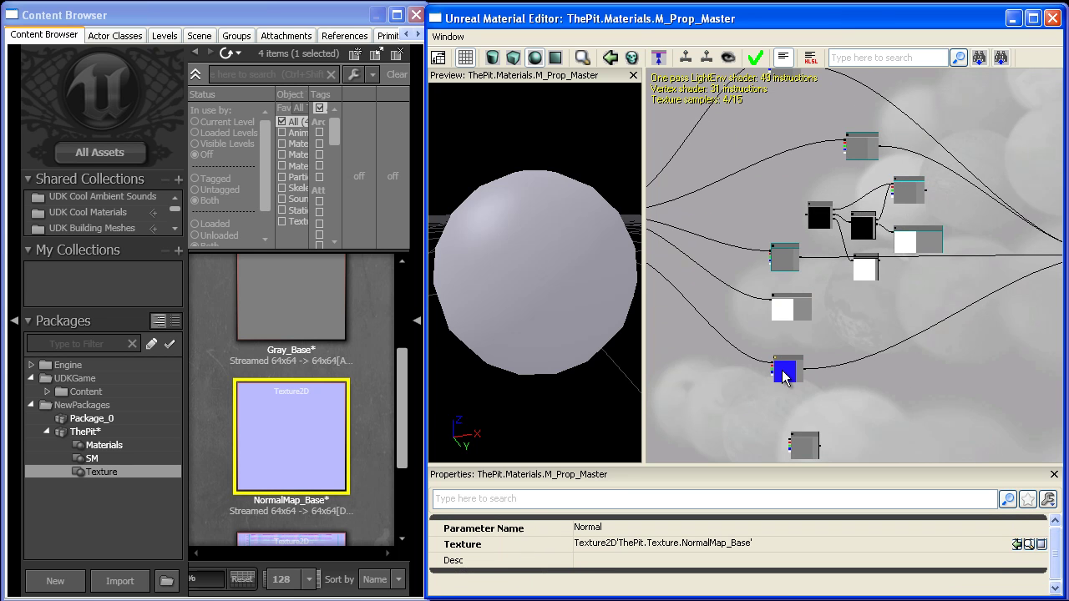
pyautogui.hotkey('ctrl', 'w')
pyautogui.keyDown('ctrl'); pyautogui.moveTo(788, 378); pyautogui.dragTo(911, 288); pyautogui.keyUp('ctrl')
pyautogui.scroll(4, 901, 315)
pyautogui.moveTo(853, 405); pyautogui.dragTo(812, 369)
# Connect the UV scaling Multiply's output to the UVs inputs of the duplicated Normal and Diffuse parameters
pyautogui.scroll(-5, 962, 383)
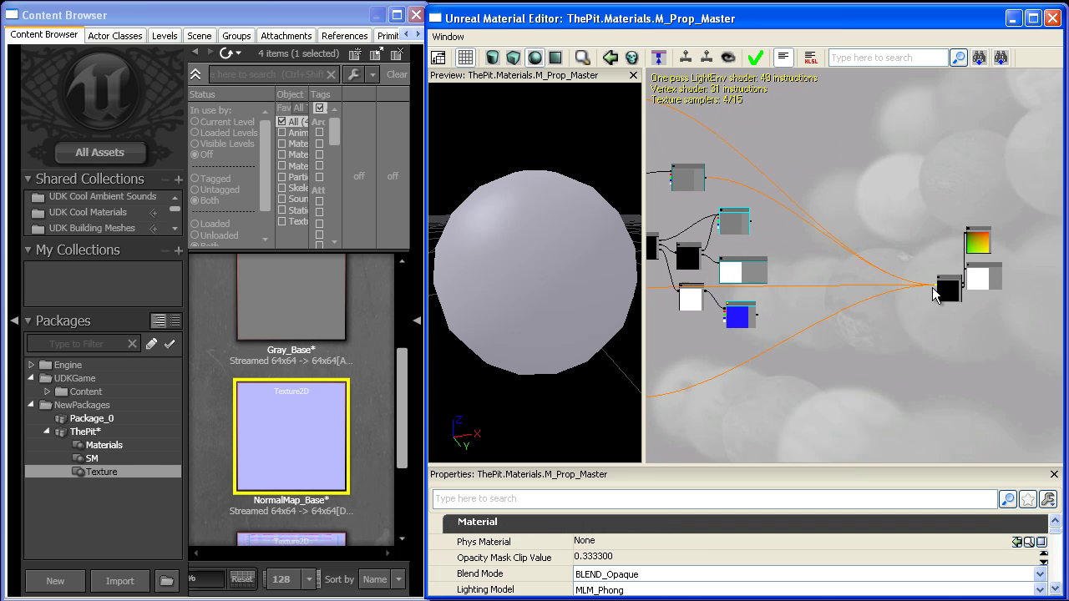
pyautogui.moveTo(944, 290); pyautogui.dragTo(970, 289)
pyautogui.scroll(2, 965, 307)
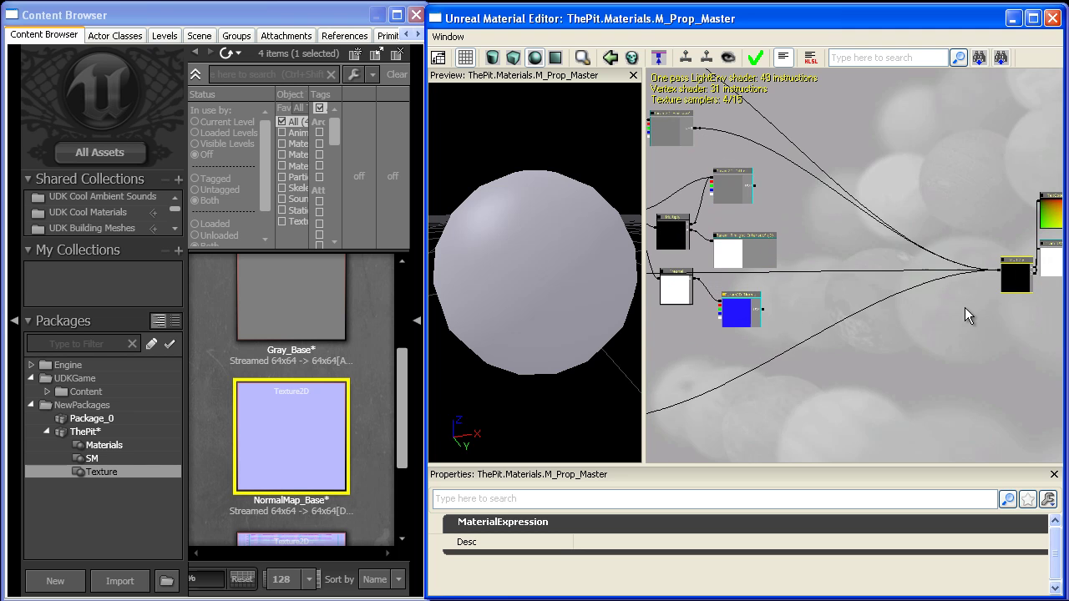
pyautogui.click(997, 270)
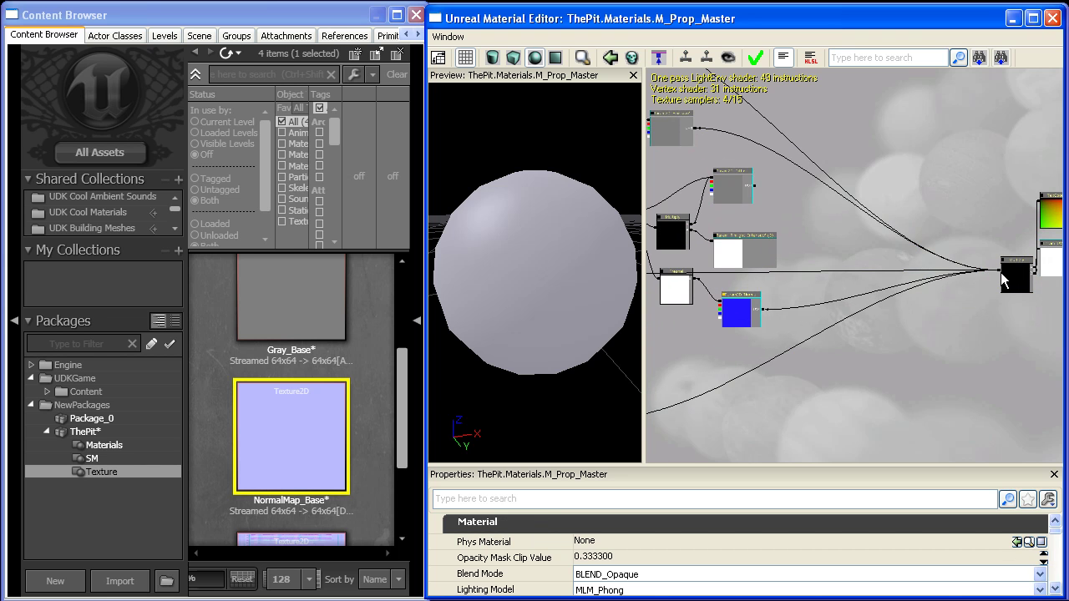
pyautogui.moveTo(997, 271); pyautogui.dragTo(1068, 284)
pyautogui.click(804, 169)
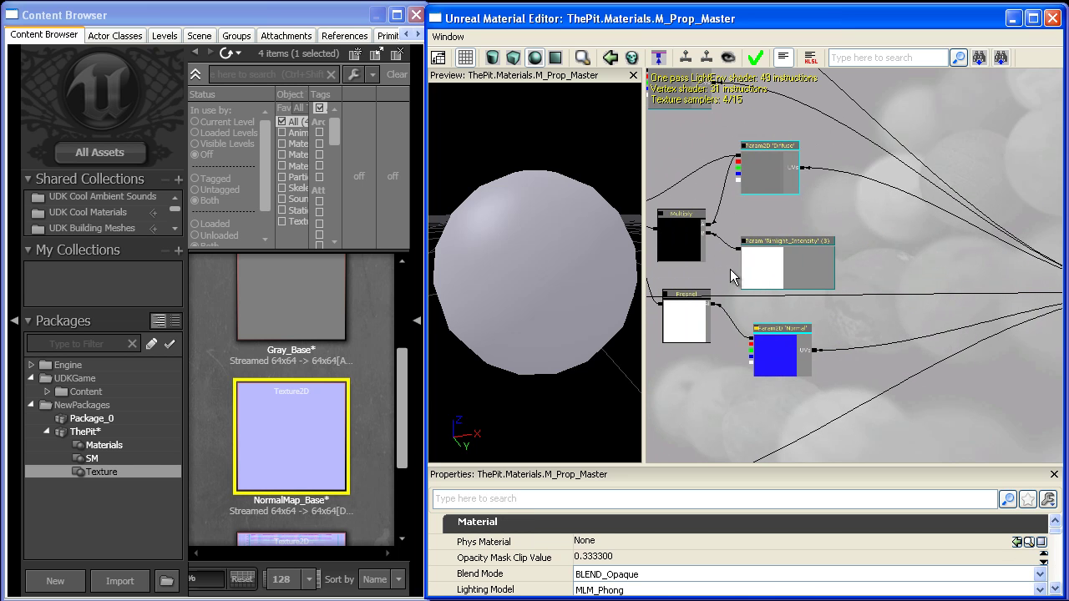
# Connect the Lerp output to the material's Emissive input and rotate the preview sphere to inspect the rim light
pyautogui.moveTo(730, 269); pyautogui.dragTo(1063, 292)
pyautogui.scroll(1, 1051, 289)
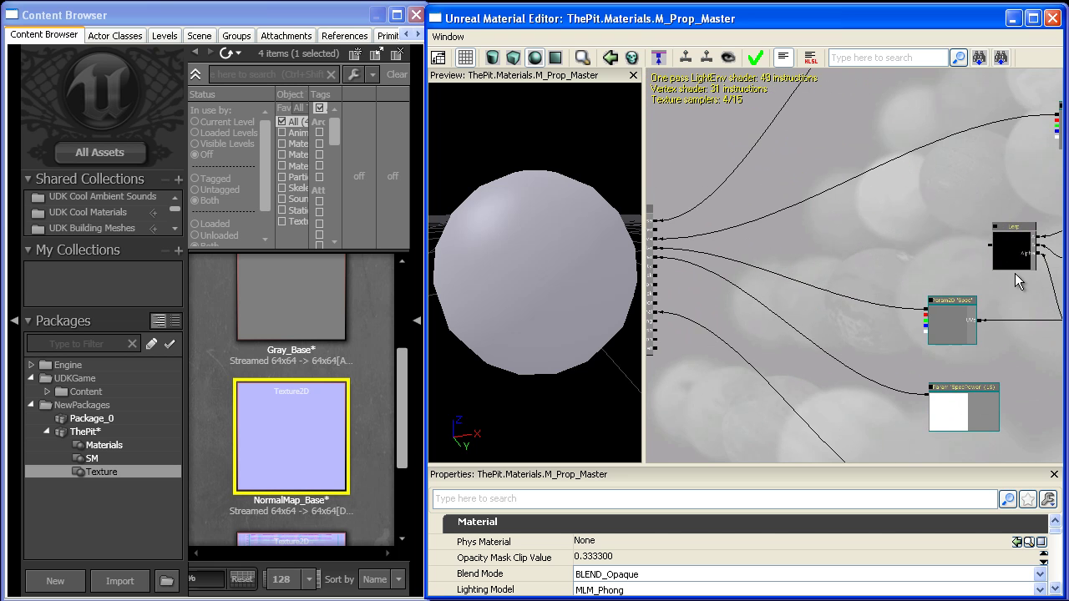
pyautogui.moveTo(1004, 248); pyautogui.dragTo(908, 268)
pyautogui.click(976, 156)
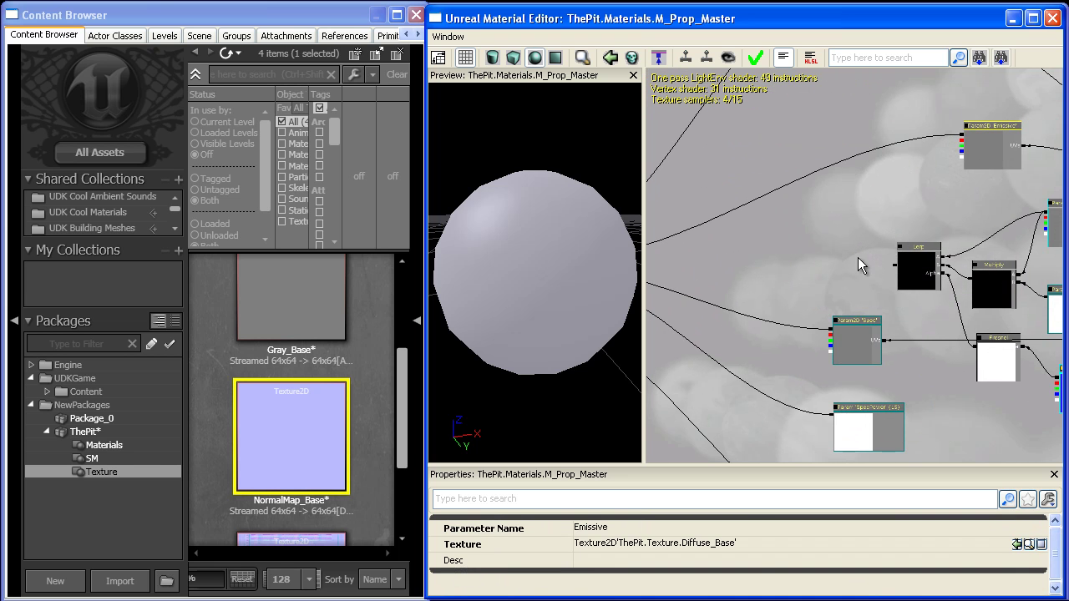
pyautogui.click(893, 267)
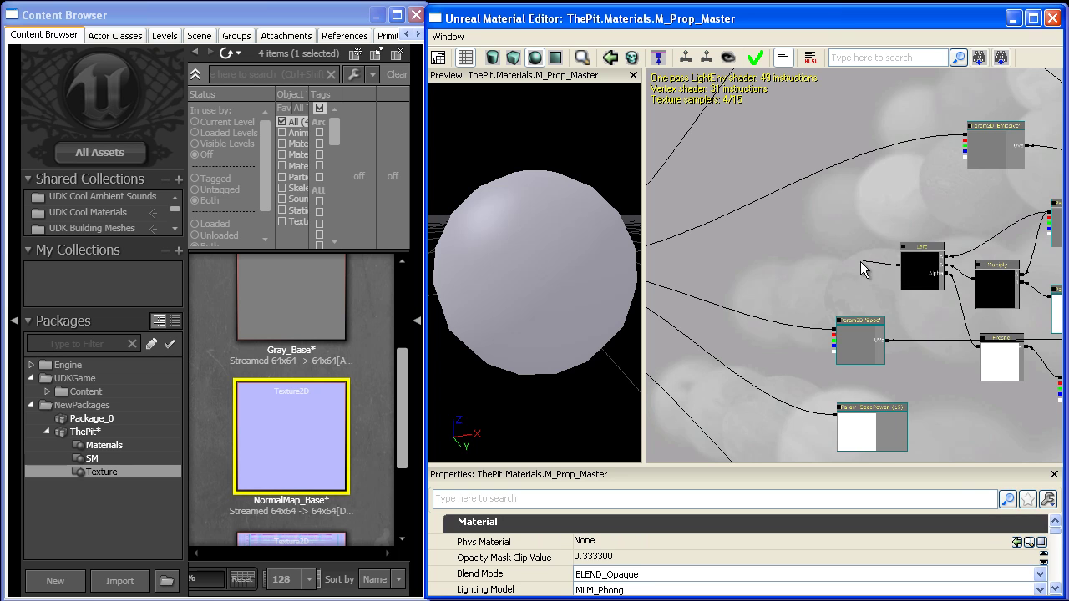
pyautogui.moveTo(861, 263); pyautogui.dragTo(716, 261)
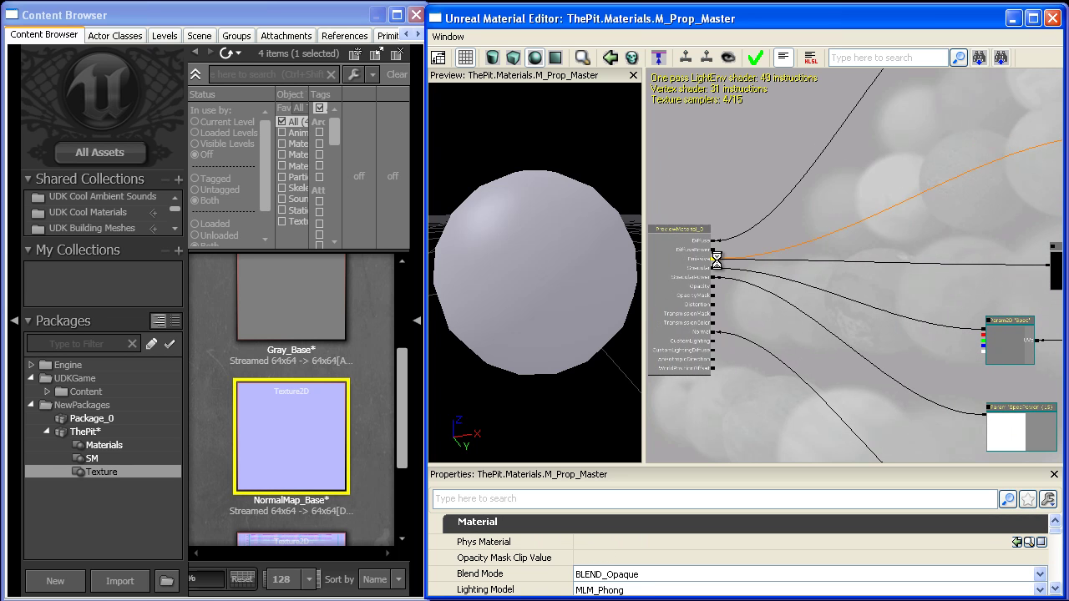
pyautogui.moveTo(590, 242)
pyautogui.mouseDown()
pyautogui.moveTo(500, 192)
pyautogui.moveTo(512, 197)
pyautogui.moveTo(528, 279)
pyautogui.moveTo(642, 246)
pyautogui.moveTo(575, 177)
pyautogui.moveTo(446, 211)
pyautogui.moveTo(536, 277)
pyautogui.moveTo(580, 195)
pyautogui.moveTo(506, 180)
pyautogui.moveTo(522, 191)
pyautogui.mouseUp()
# Move the duplicated Diffuse parameter down closer to Rimlight_Intensity and check the rim light on the preview sphere
pyautogui.moveTo(1014, 279); pyautogui.dragTo(625, 234)
pyautogui.scroll(4, 649, 299)
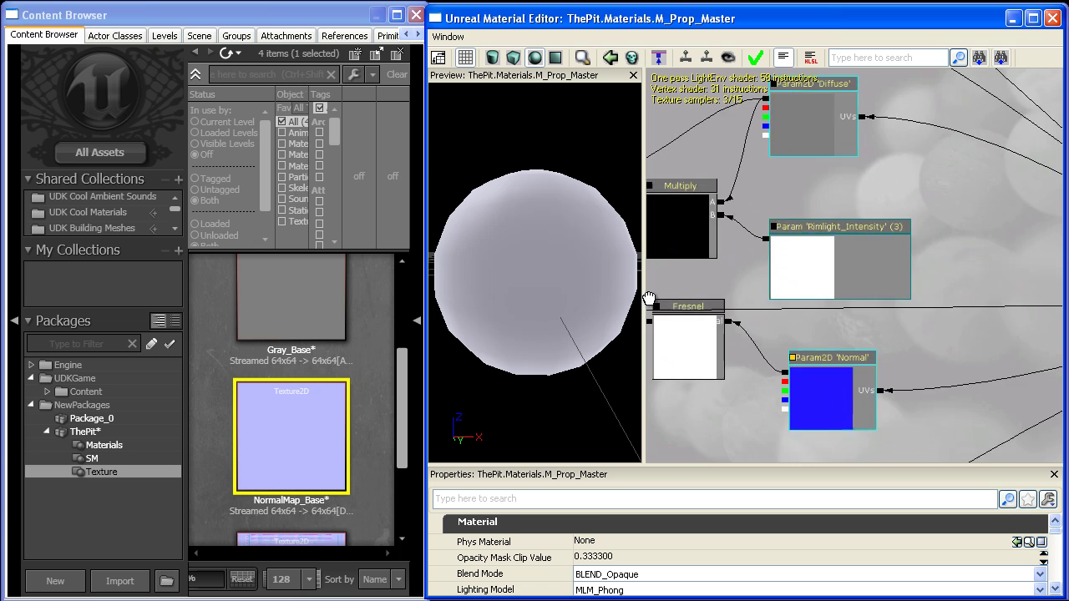
pyautogui.moveTo(649, 298); pyautogui.dragTo(750, 334)
pyautogui.scroll(4, 750, 289)
pyautogui.click(919, 152)
pyautogui.keyDown('ctrl'); pyautogui.moveTo(878, 140); pyautogui.dragTo(889, 194); pyautogui.keyUp('ctrl')
pyautogui.moveTo(577, 270); pyautogui.dragTo(603, 271, button='right')
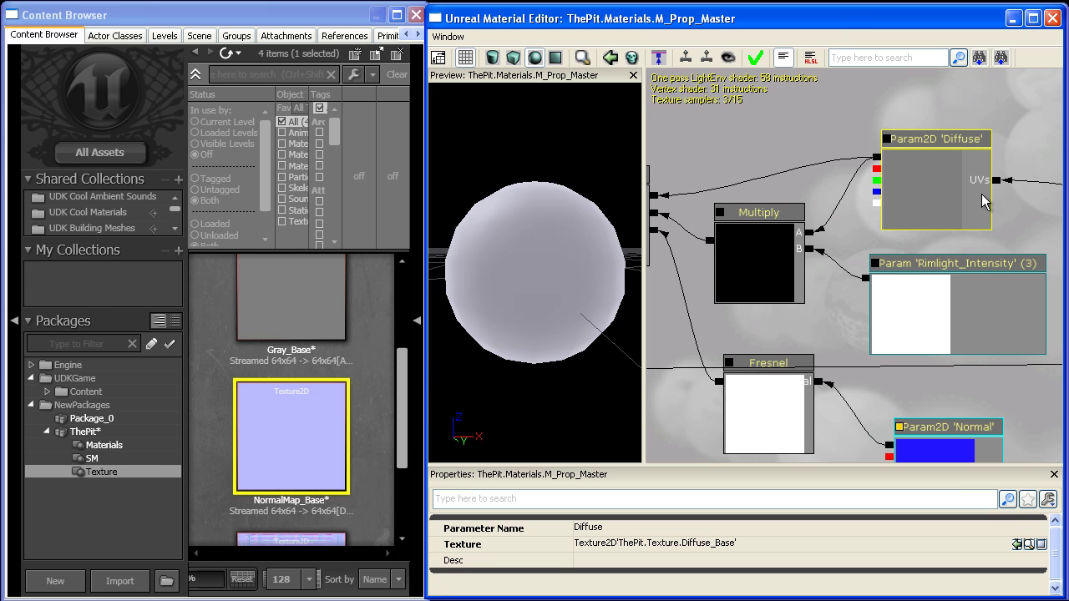
# Add a Constant node above the duplicated Diffuse parameter, connect it to the Lerp's A input and rotate the preview sphere to check the rim light
pyautogui.moveTo(868, 184); pyautogui.dragTo(822, 232)
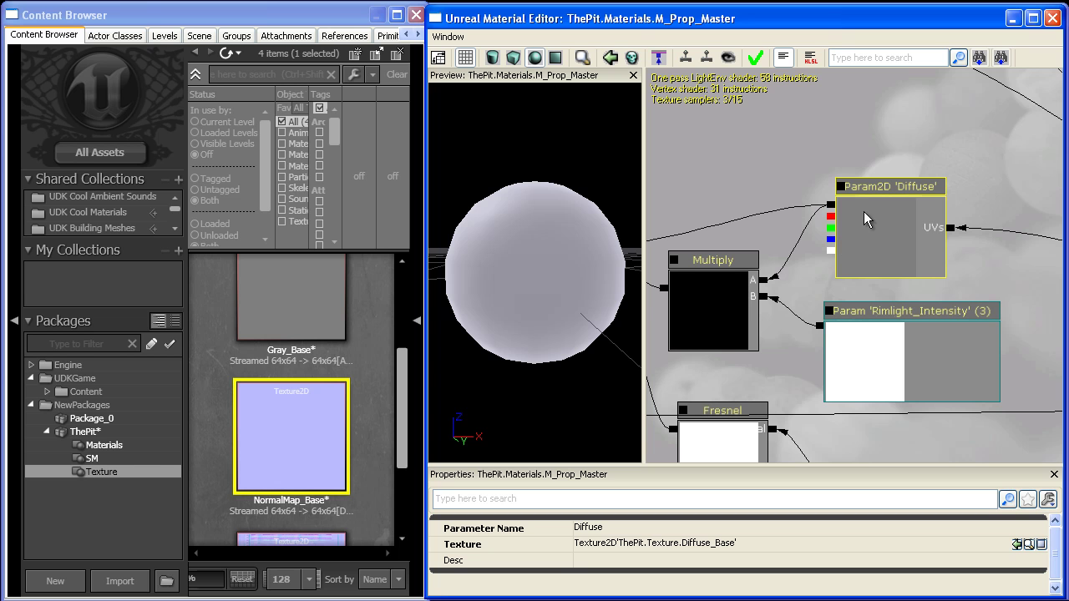
pyautogui.moveTo(729, 260); pyautogui.dragTo(785, 254)
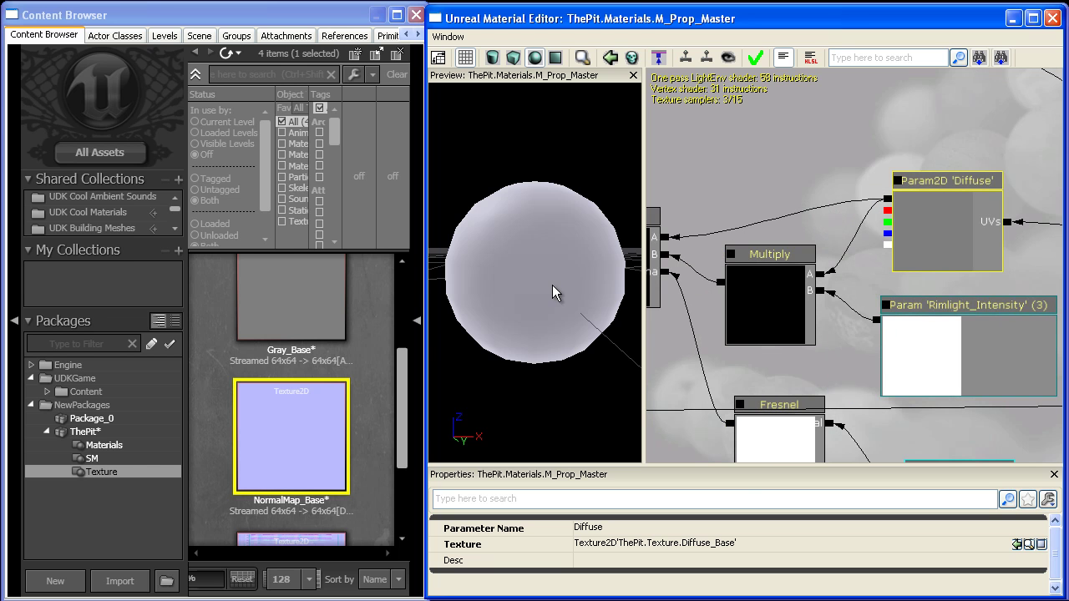
pyautogui.moveTo(552, 286); pyautogui.dragTo(552, 294, button='right')
pyautogui.moveTo(551, 290); pyautogui.dragTo(518, 288)
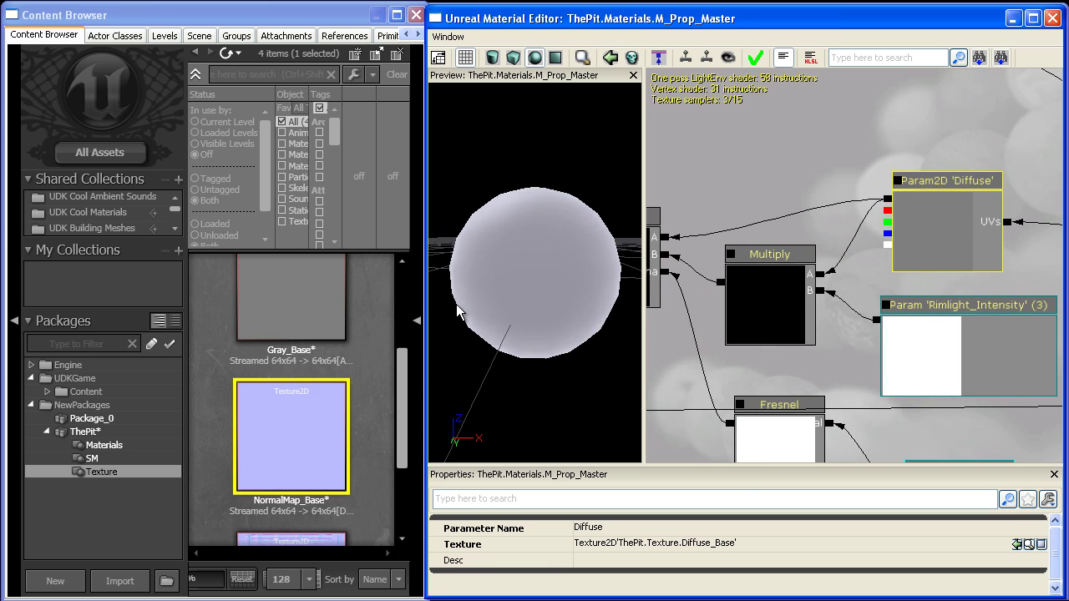
pyautogui.moveTo(827, 208); pyautogui.dragTo(884, 237)
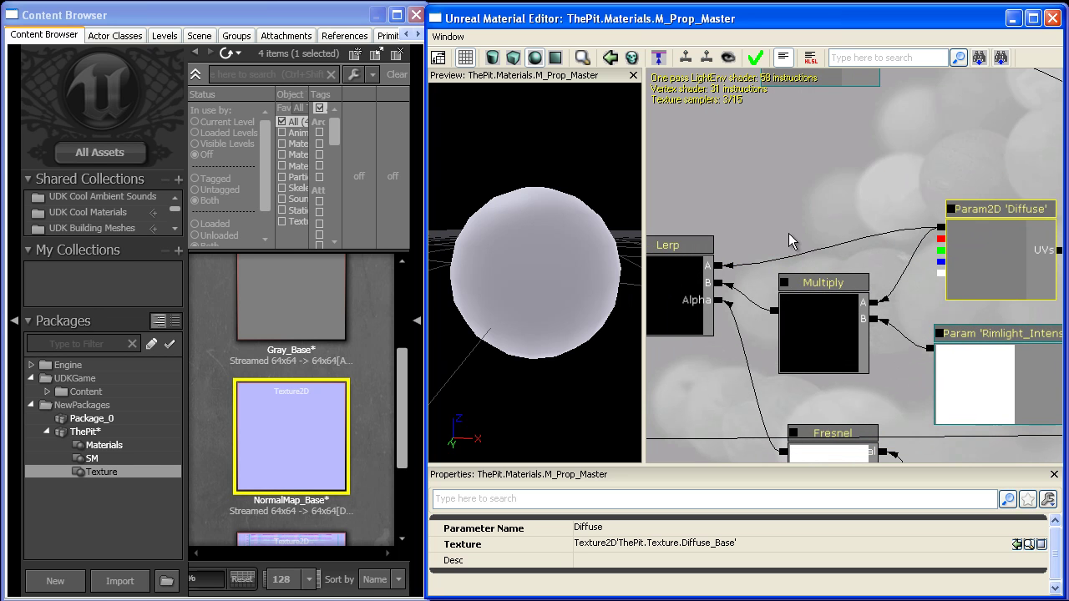
pyautogui.moveTo(991, 219)
pyautogui.mouseDown()
pyautogui.moveTo(989, 201)
pyautogui.moveTo(988, 210)
pyautogui.mouseUp()
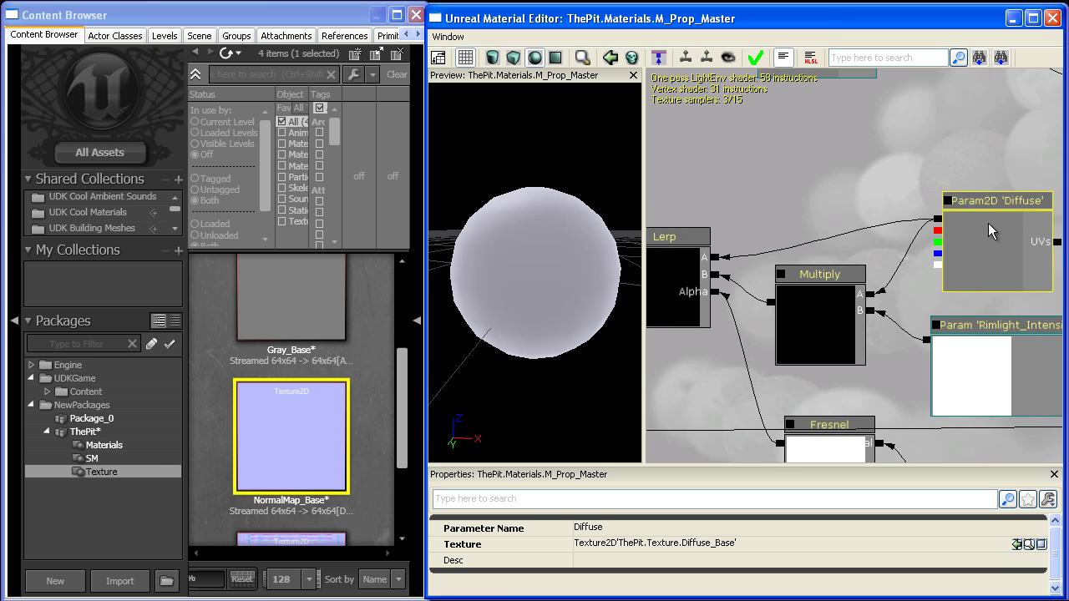
pyautogui.click(961, 144)
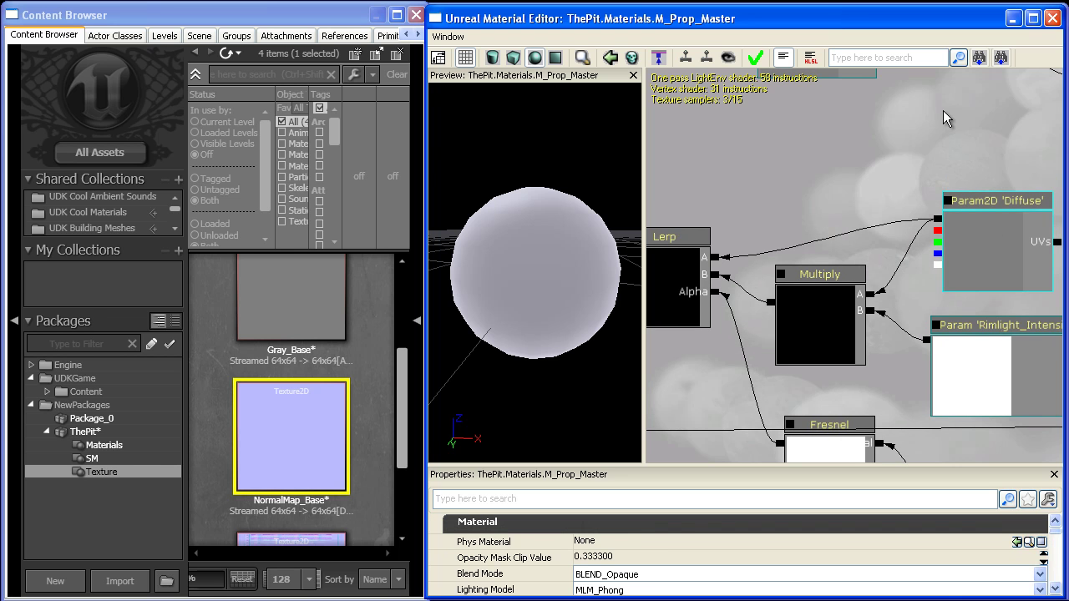
pyautogui.click(953, 146)
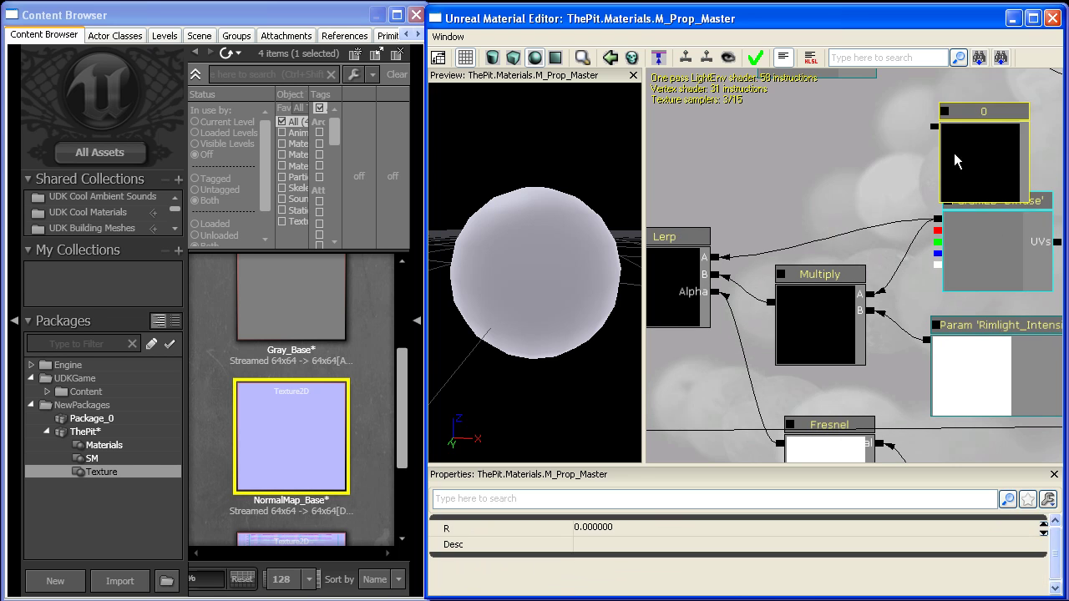
pyautogui.moveTo(954, 153); pyautogui.dragTo(721, 255)
pyautogui.moveTo(581, 274); pyautogui.dragTo(618, 272)
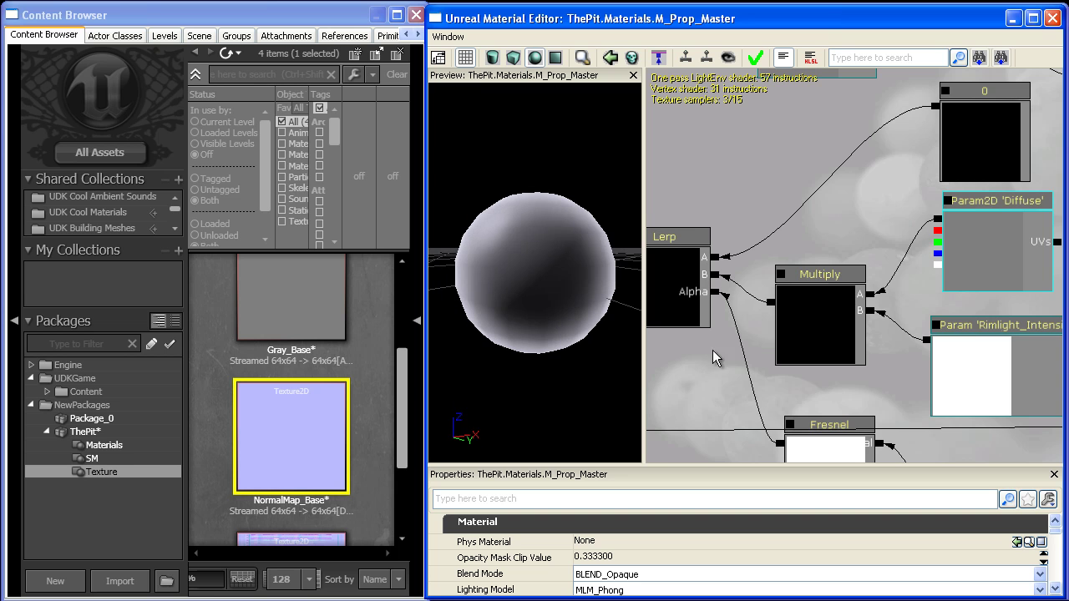
# Move the Fresnel node and its Normal parameter farther from the Lerp to make room between them, and inspect the preview sphere
pyautogui.moveTo(712, 372); pyautogui.dragTo(744, 252)
pyautogui.click(859, 348)
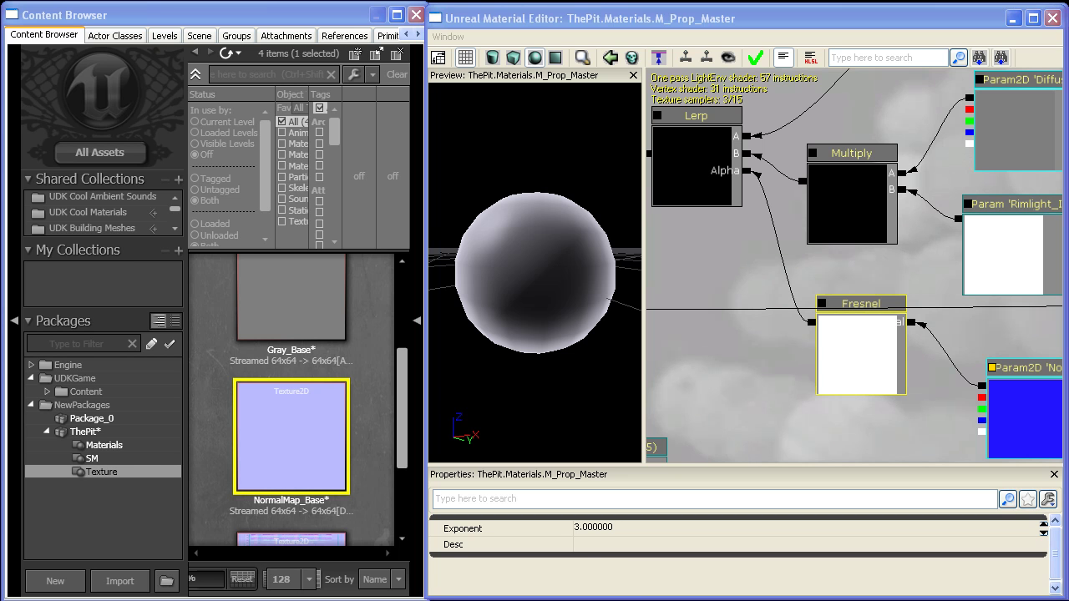
pyautogui.scroll(-4, 738, 394)
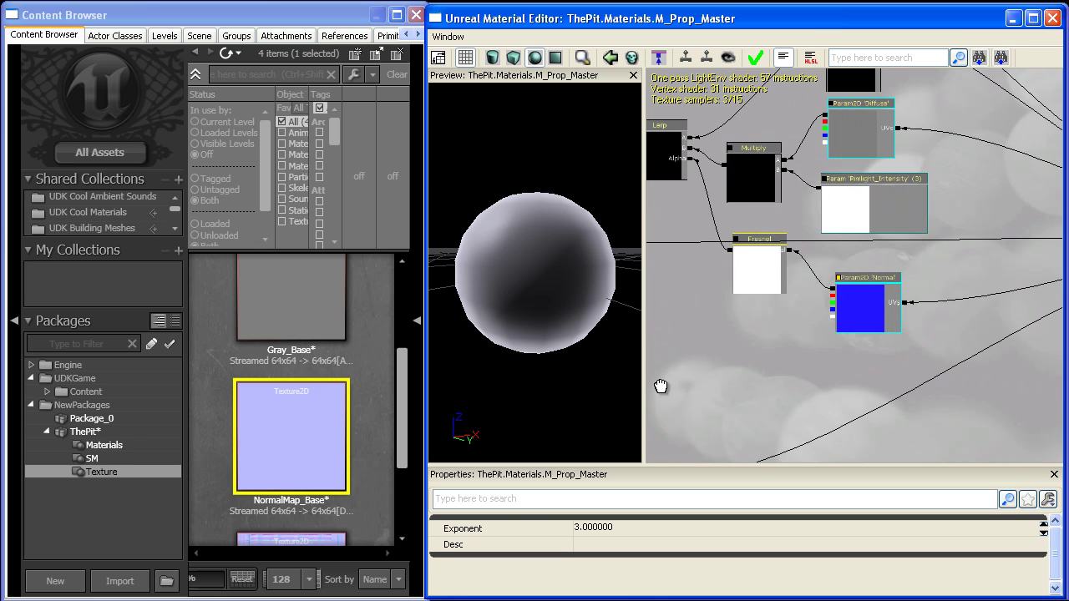
pyautogui.keyDown('ctrl'); pyautogui.keyDown('alt'); pyautogui.moveTo(884, 372); pyautogui.dragTo(832, 282); pyautogui.keyUp('alt'); pyautogui.keyUp('ctrl')
pyautogui.click(948, 328)
pyautogui.scroll(3, 888, 363)
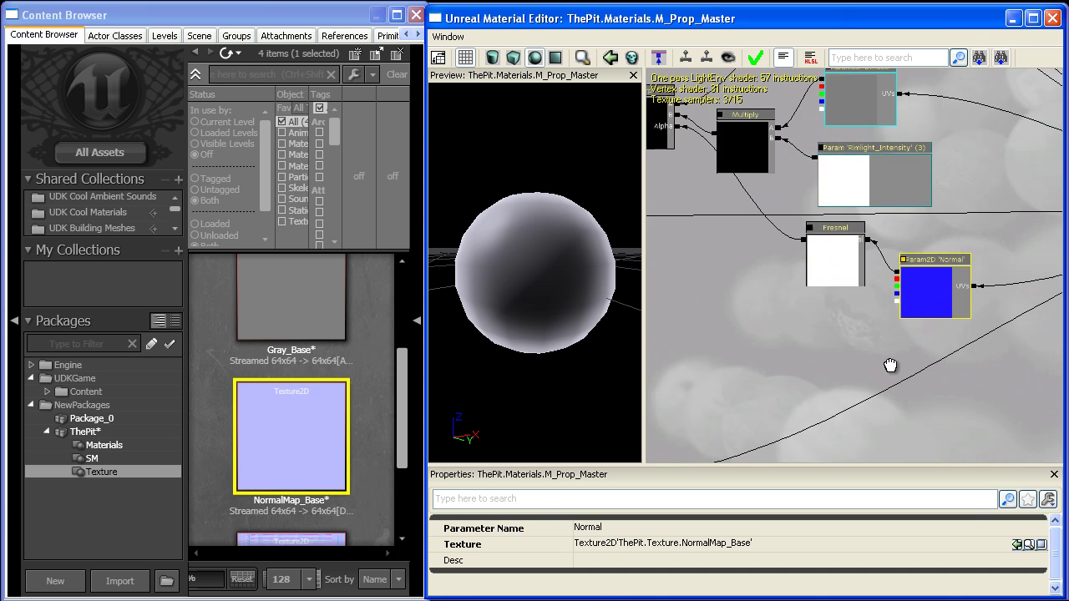
pyautogui.click(831, 271)
pyautogui.moveTo(748, 263); pyautogui.dragTo(856, 274)
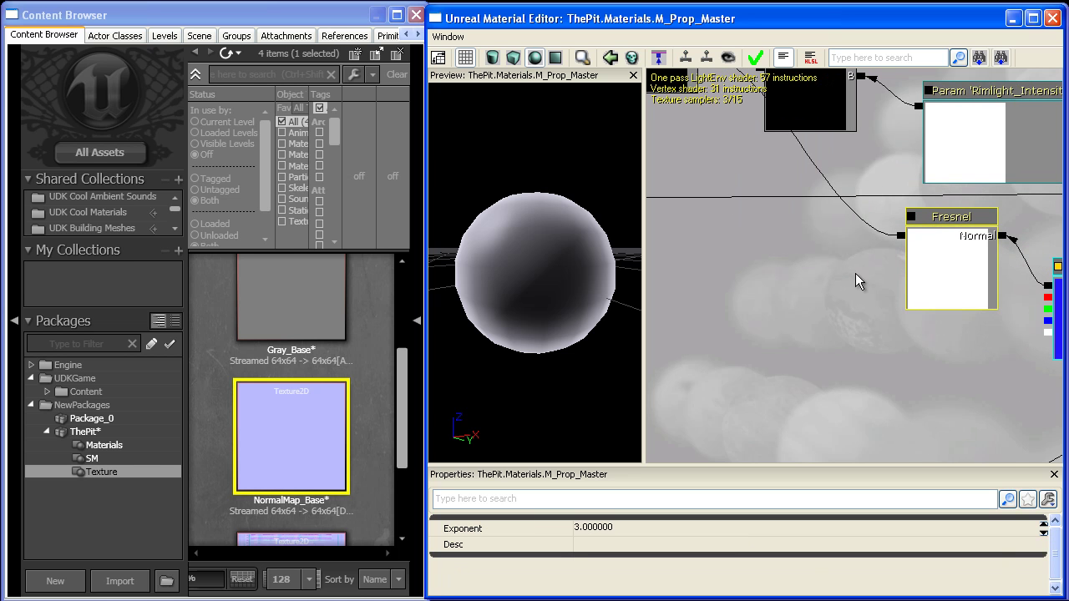
pyautogui.scroll(2, 573, 252)
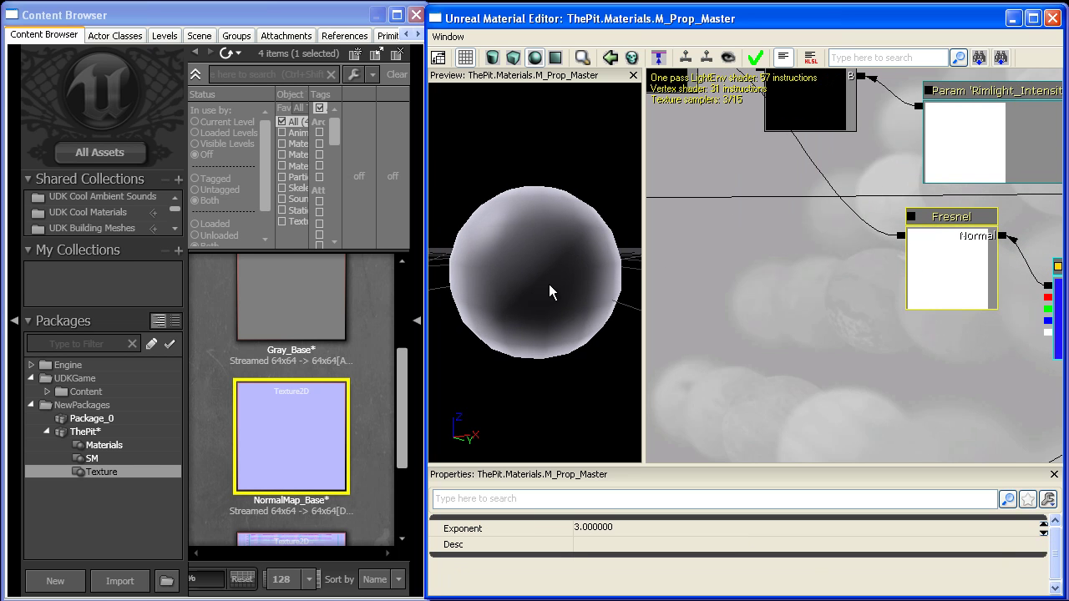
pyautogui.moveTo(549, 291)
pyautogui.mouseDown()
pyautogui.moveTo(639, 234)
pyautogui.moveTo(564, 258)
pyautogui.mouseUp()
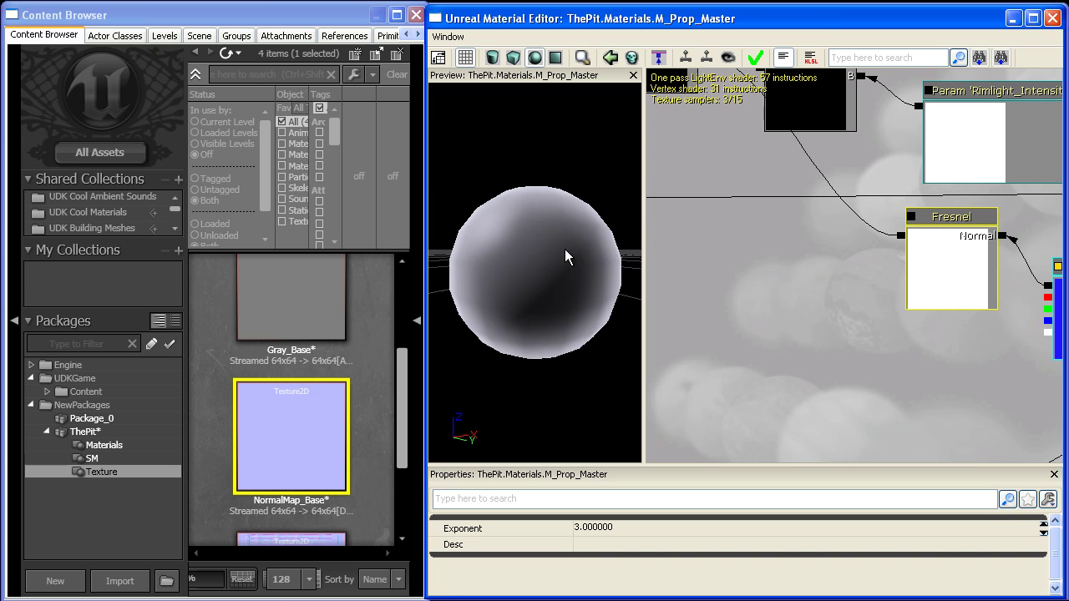
pyautogui.moveTo(817, 276); pyautogui.dragTo(719, 249)
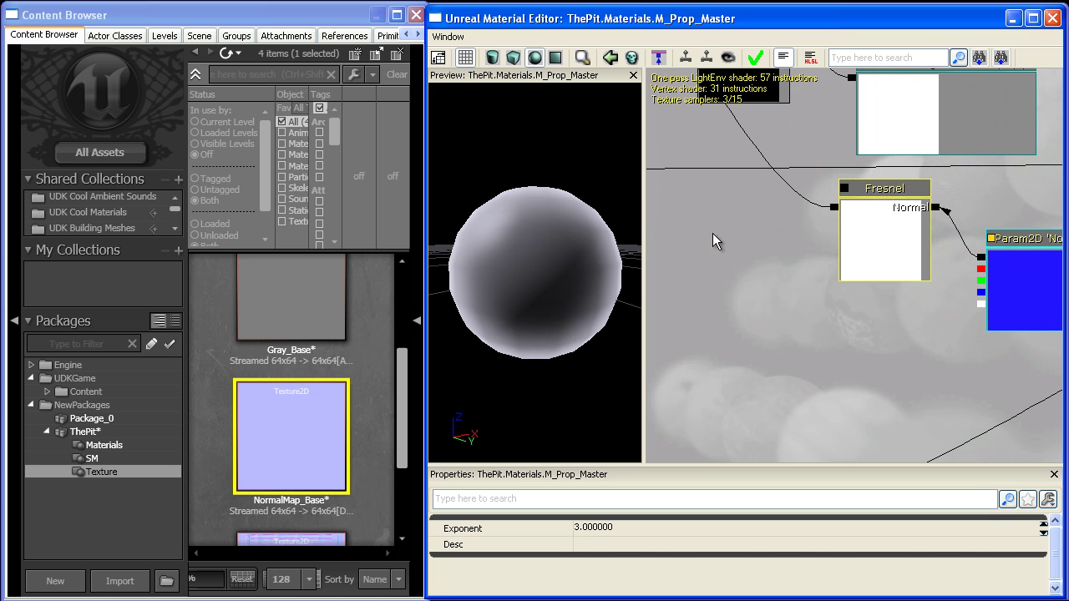
pyautogui.click(702, 221)
pyautogui.click(703, 223)
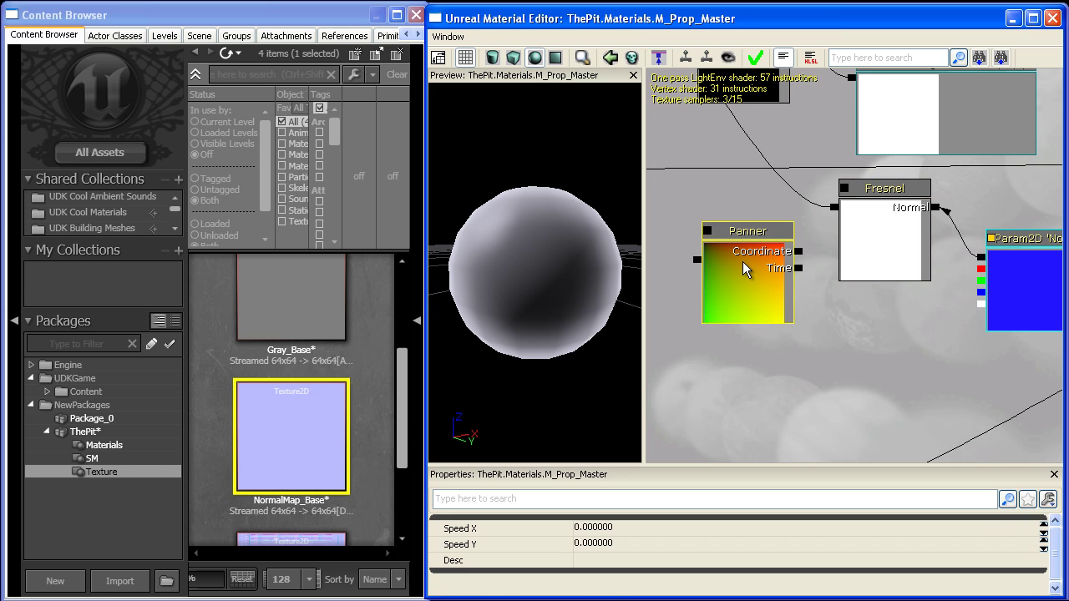
pyautogui.press('Delete')
# Add a Power math node beside the Fresnel node and connect the Fresnel output to its Base input
pyautogui.rightClick(712, 194)
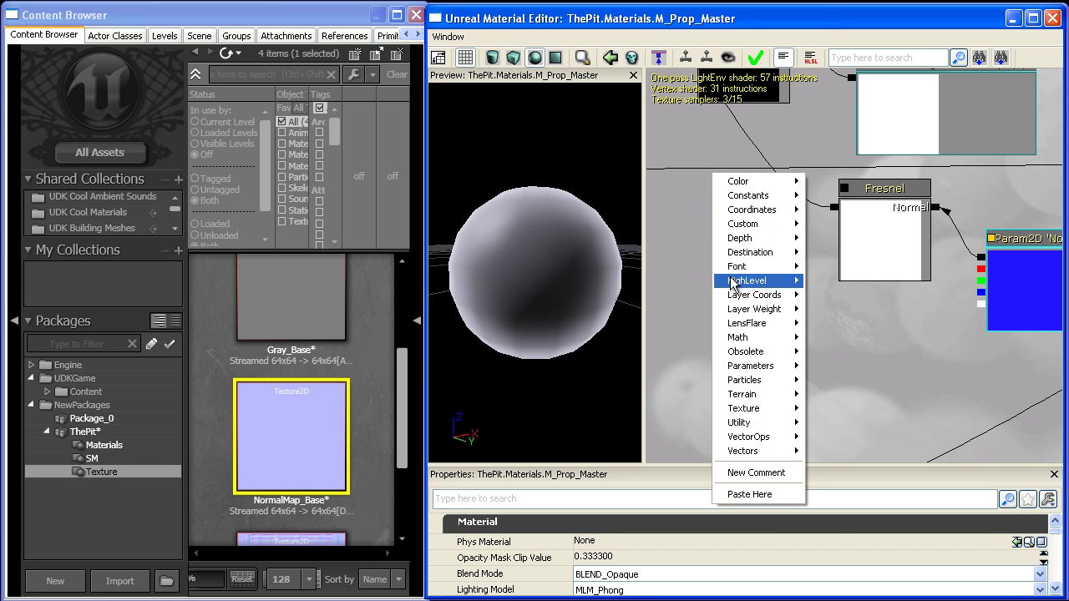
pyautogui.moveTo(746, 337)
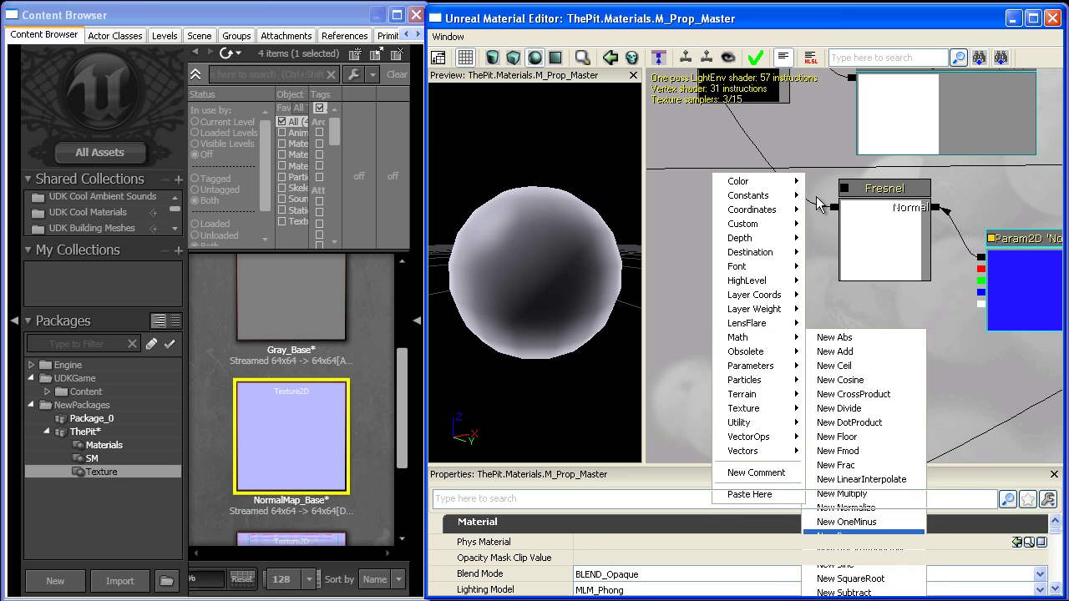
pyautogui.click(840, 536)
pyautogui.moveTo(833, 209); pyautogui.dragTo(809, 223)
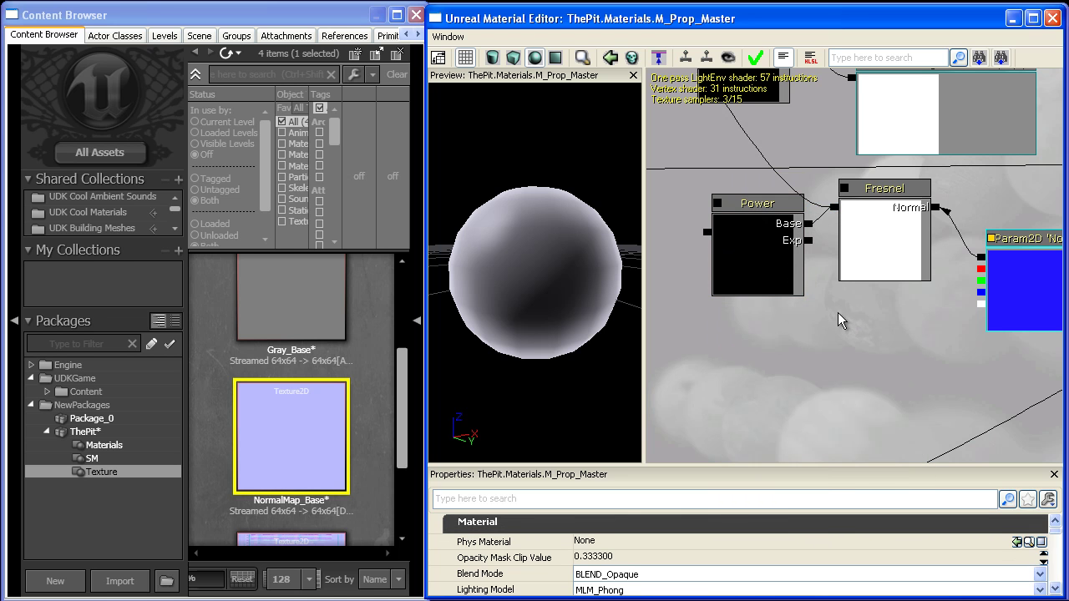
# Add a scalar parameter named Fresnel_Power with default value 2 below Fresnel and connect it to the Power node's Exp input
pyautogui.click(859, 320)
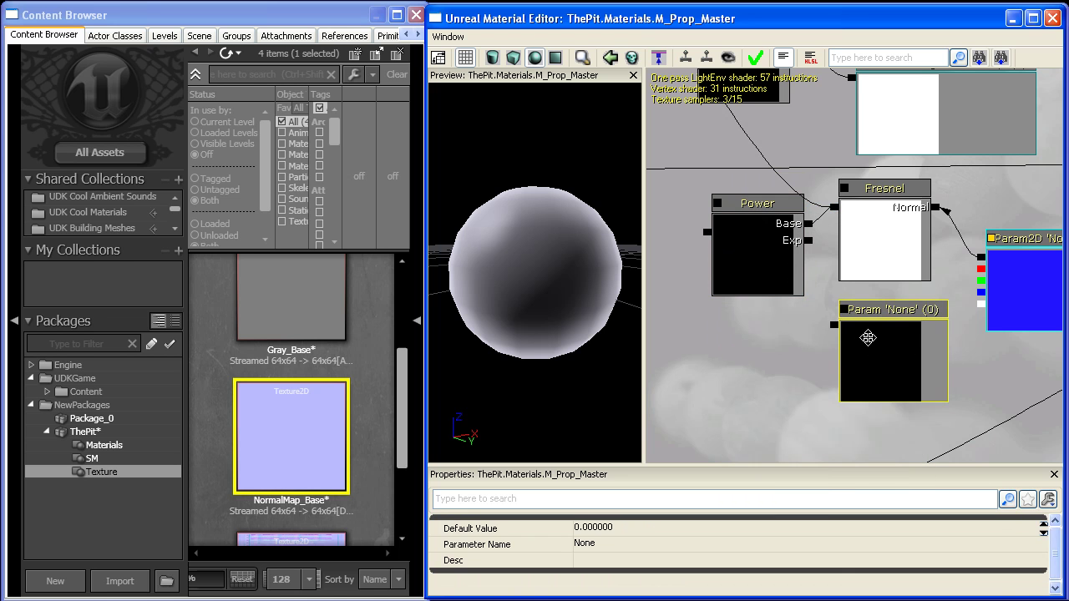
pyautogui.click(634, 545)
pyautogui.write('Fresnel_Power')
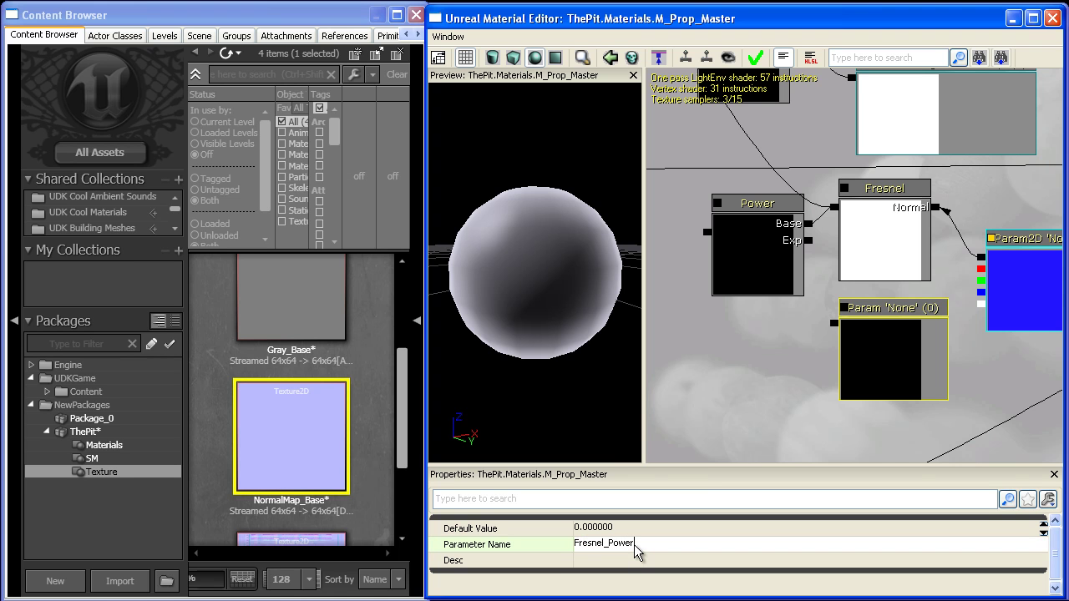
pyautogui.press('Return')
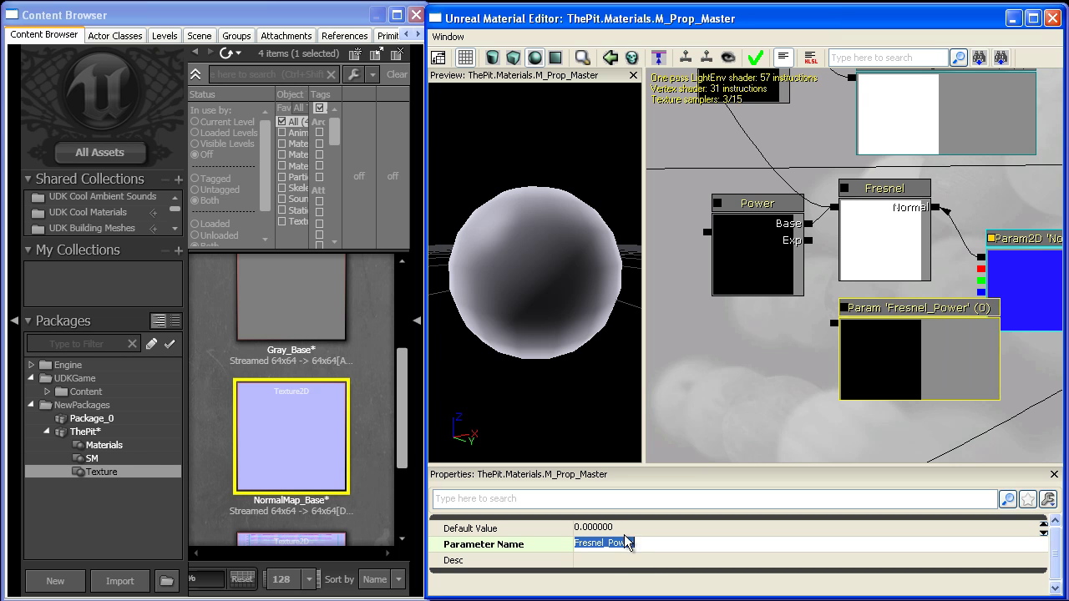
pyautogui.click(613, 535)
pyautogui.write('2')
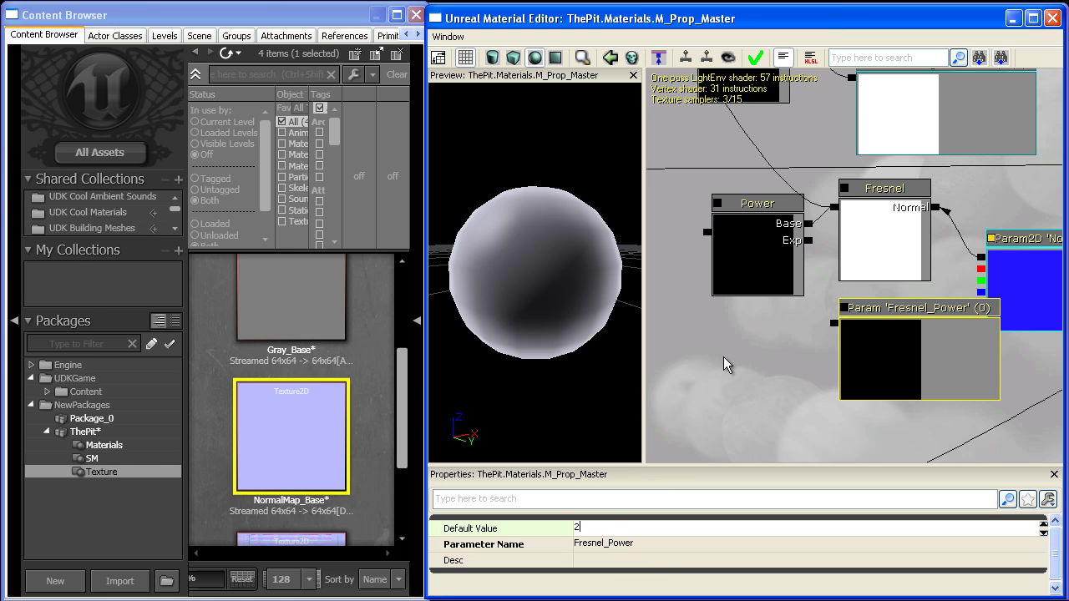
pyautogui.press('Return')
pyautogui.moveTo(835, 323); pyautogui.dragTo(802, 247)
# Connect the Power output to the Lerp's Alpha input in place of the direct Fresnel connection
pyautogui.moveTo(695, 317); pyautogui.dragTo(812, 484)
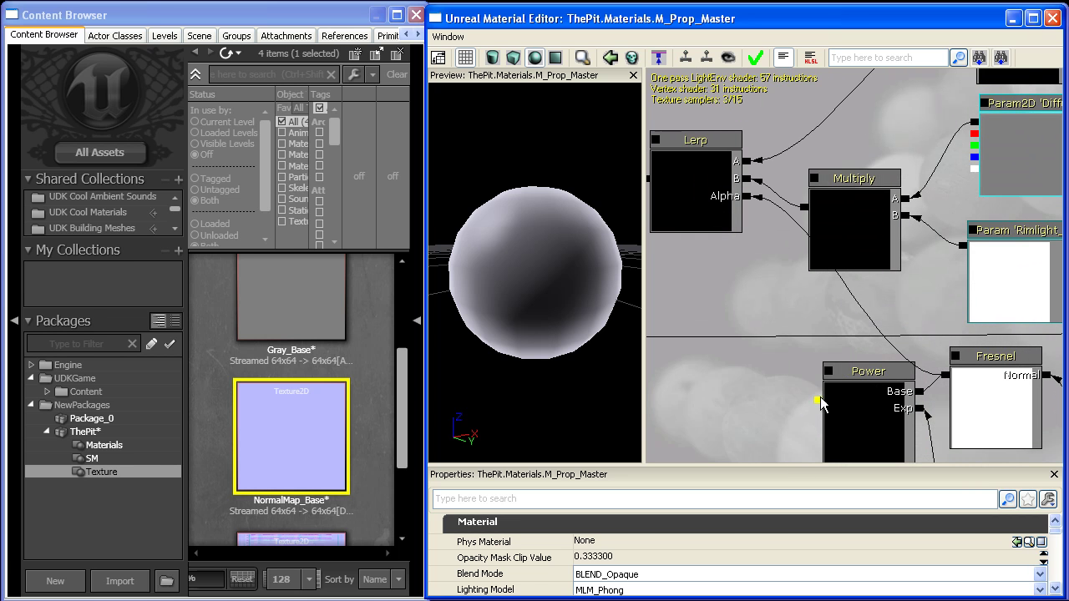
pyautogui.moveTo(819, 401); pyautogui.dragTo(754, 198)
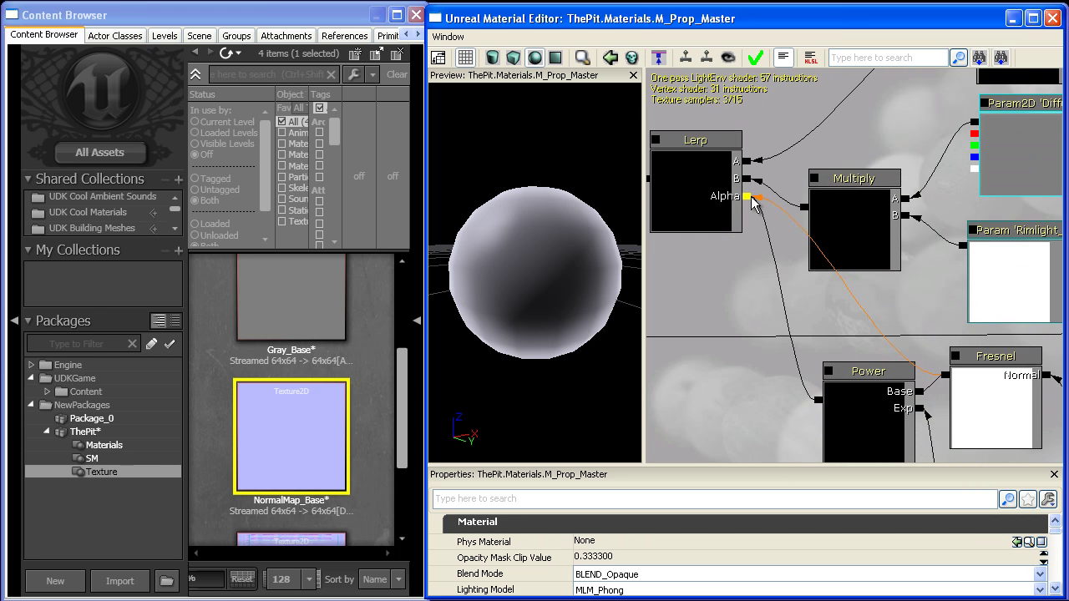
pyautogui.moveTo(751, 196); pyautogui.dragTo(752, 197)
# Set the Fresnel node's Exponent to 1
pyautogui.moveTo(839, 346); pyautogui.dragTo(711, 223)
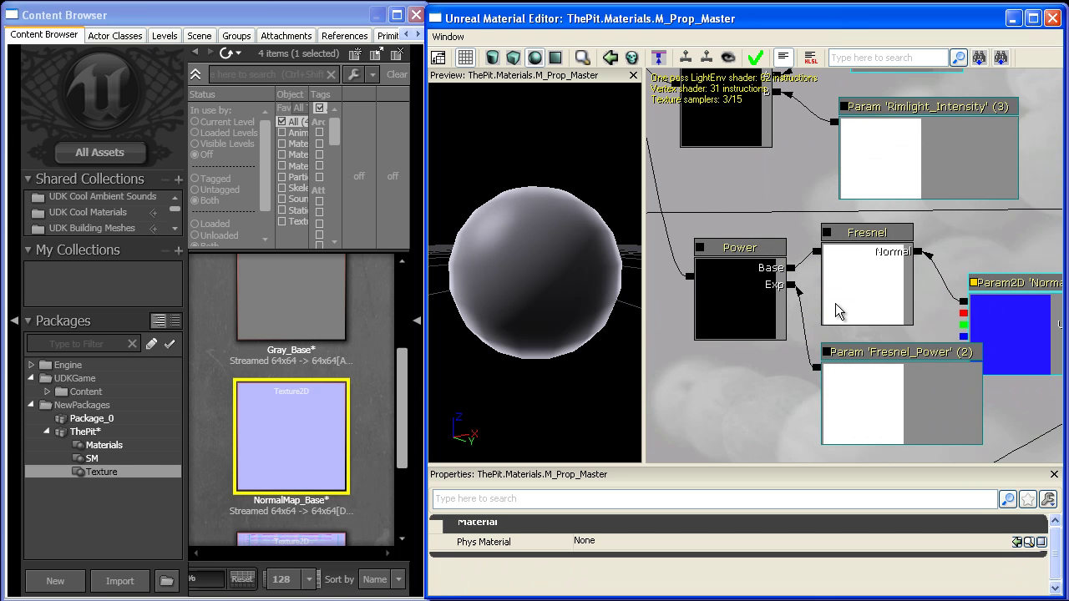
pyautogui.click(838, 310)
pyautogui.click(600, 529)
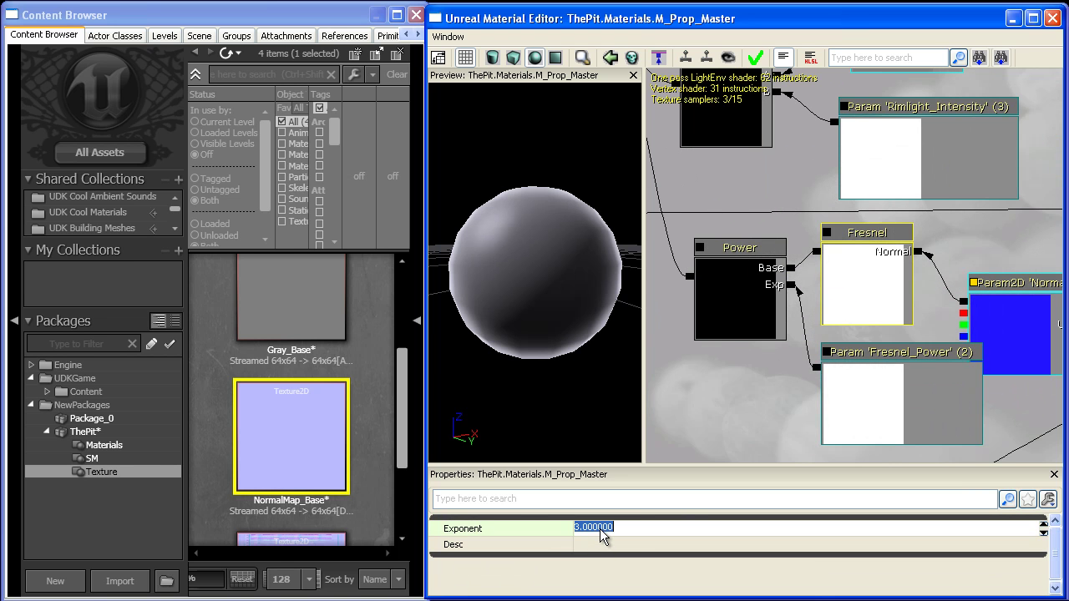
pyautogui.write('1')
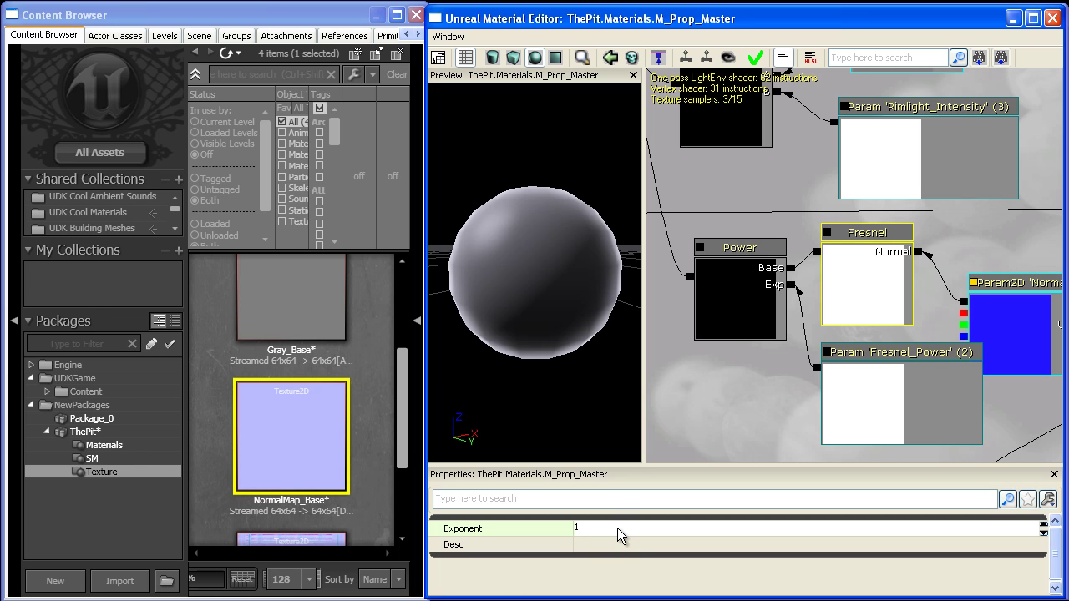
pyautogui.press('Return')
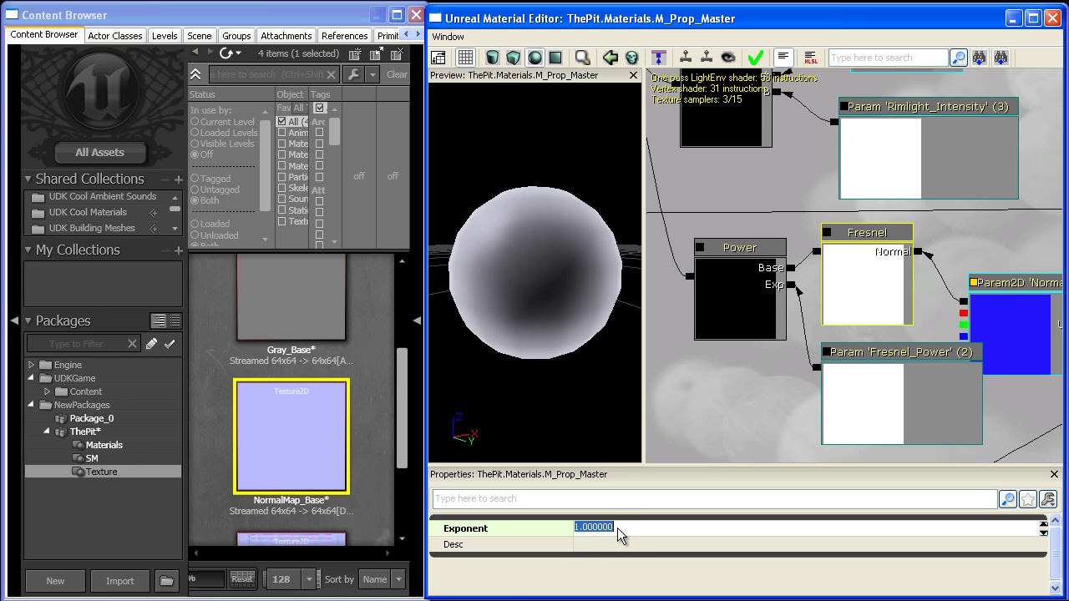
# Set the default value of the Fresnel_Power parameter to 3
pyautogui.moveTo(758, 402); pyautogui.dragTo(792, 359)
pyautogui.click(907, 389)
pyautogui.click(825, 344)
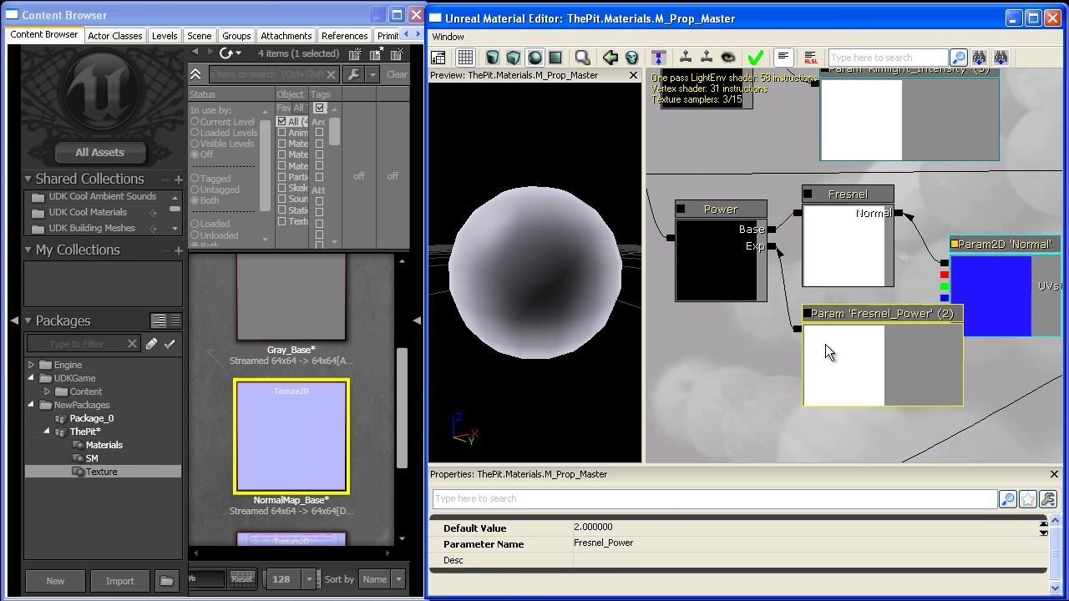
pyautogui.click(642, 529)
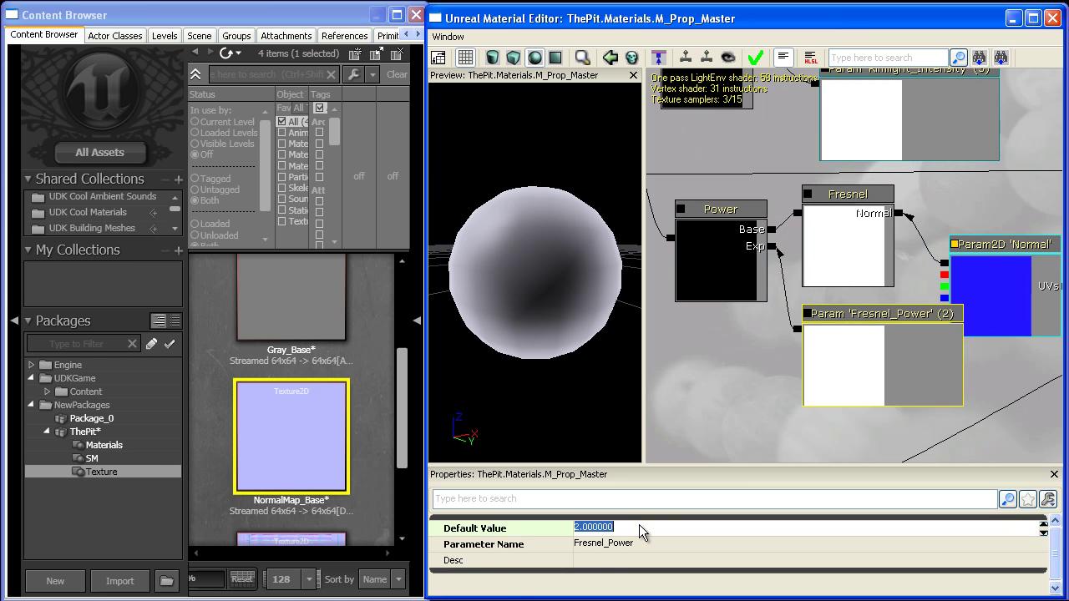
pyautogui.write('3')
pyautogui.press('Return')
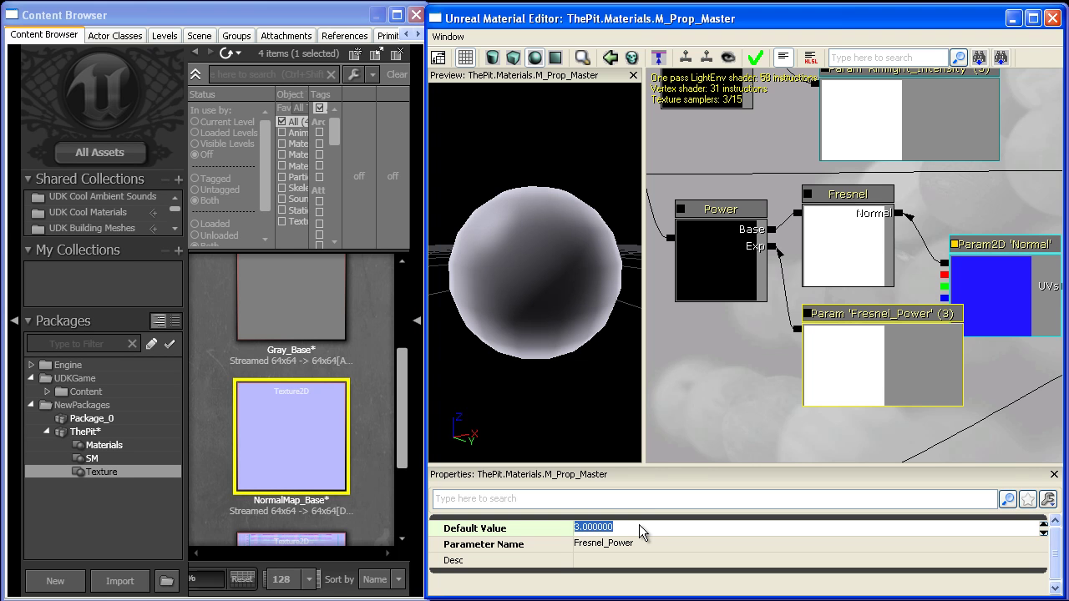
# Move the Fresnel_Power parameter and the Power node slightly down to space out the nodes around Fresnel
pyautogui.click(812, 249)
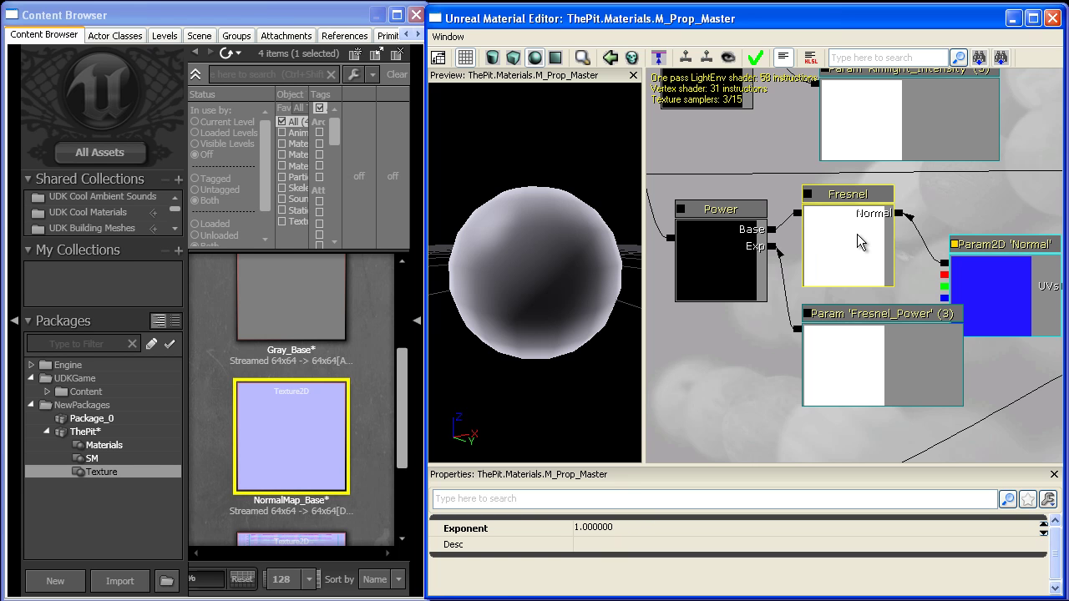
pyautogui.click(881, 368)
pyautogui.moveTo(876, 378); pyautogui.dragTo(873, 421)
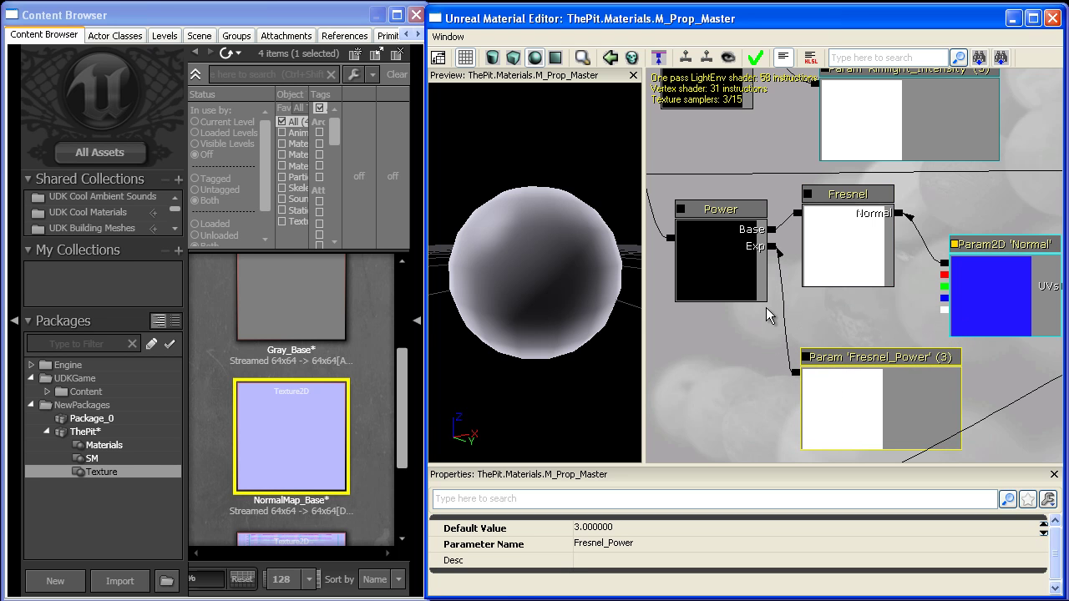
pyautogui.moveTo(740, 269); pyautogui.dragTo(733, 292)
pyautogui.moveTo(770, 353); pyautogui.dragTo(833, 576)
pyautogui.scroll(-3, 765, 269)
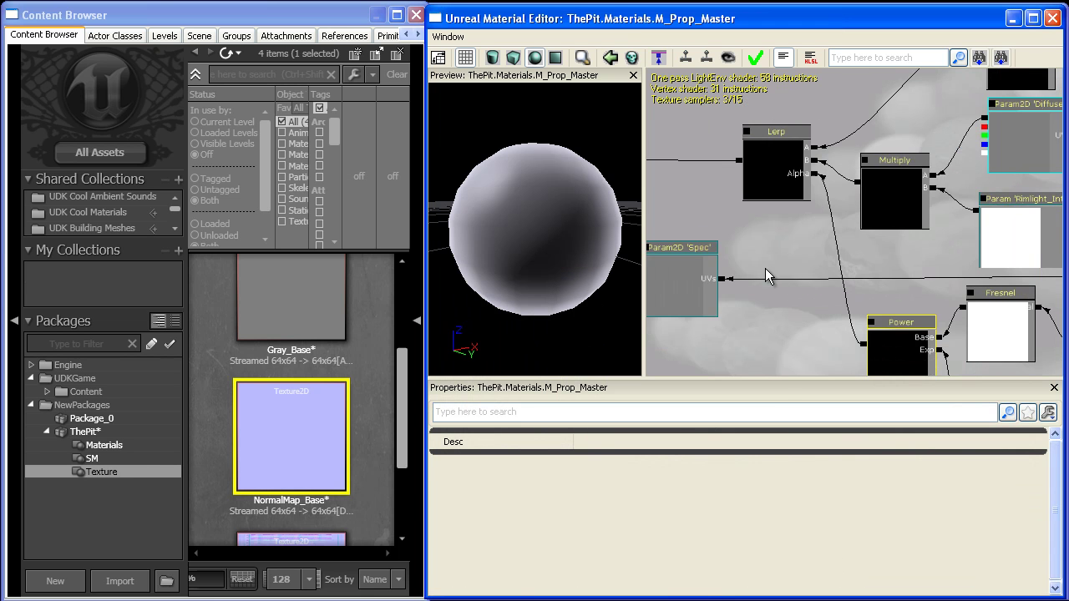
# Enlarge the graph area and move the Power, Fresnel, Fresnel_Power and Normal nodes further away from the Lerp node
pyautogui.moveTo(774, 377); pyautogui.dragTo(792, 522)
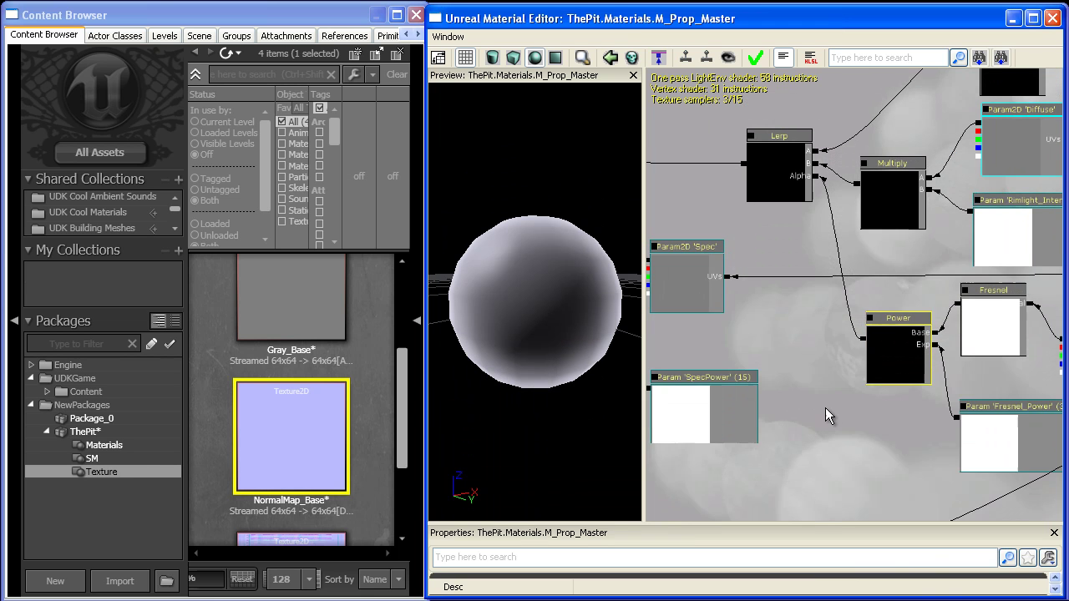
pyautogui.moveTo(825, 407); pyautogui.dragTo(696, 363)
pyautogui.click(961, 280)
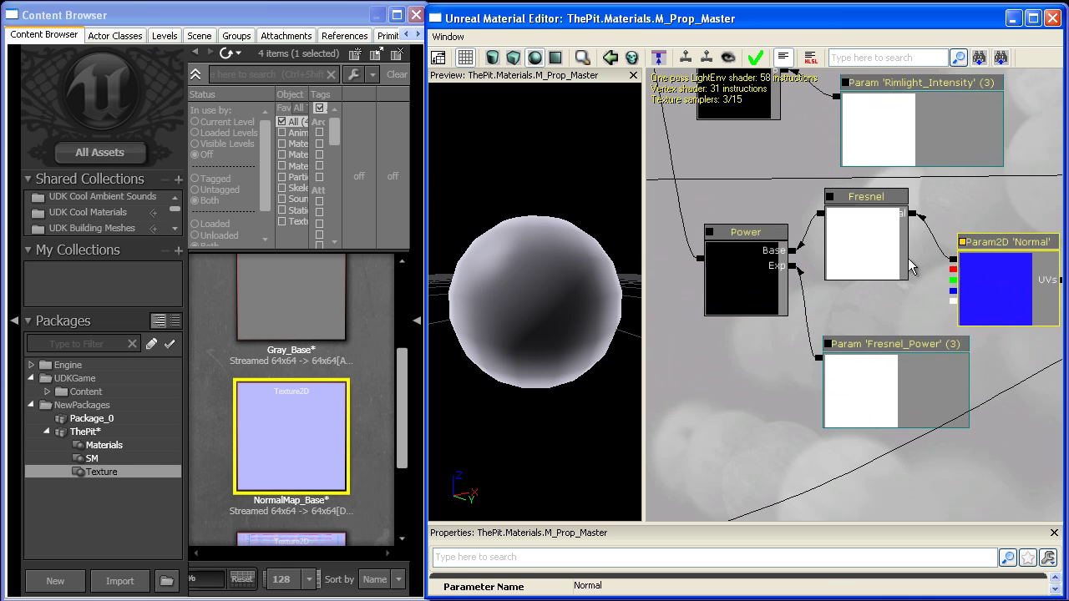
pyautogui.keyDown('ctrl'); pyautogui.click(869, 243); pyautogui.keyUp('ctrl')
pyautogui.keyDown('ctrl'); pyautogui.click(741, 283); pyautogui.keyUp('ctrl')
pyautogui.keyDown('ctrl'); pyautogui.click(835, 389); pyautogui.keyUp('ctrl')
pyautogui.keyDown('ctrl'); pyautogui.click(919, 125); pyautogui.keyUp('ctrl')
pyautogui.moveTo(902, 467); pyautogui.dragTo(871, 410)
pyautogui.scroll(-4, 768, 410)
pyautogui.moveTo(890, 474); pyautogui.dragTo(915, 500)
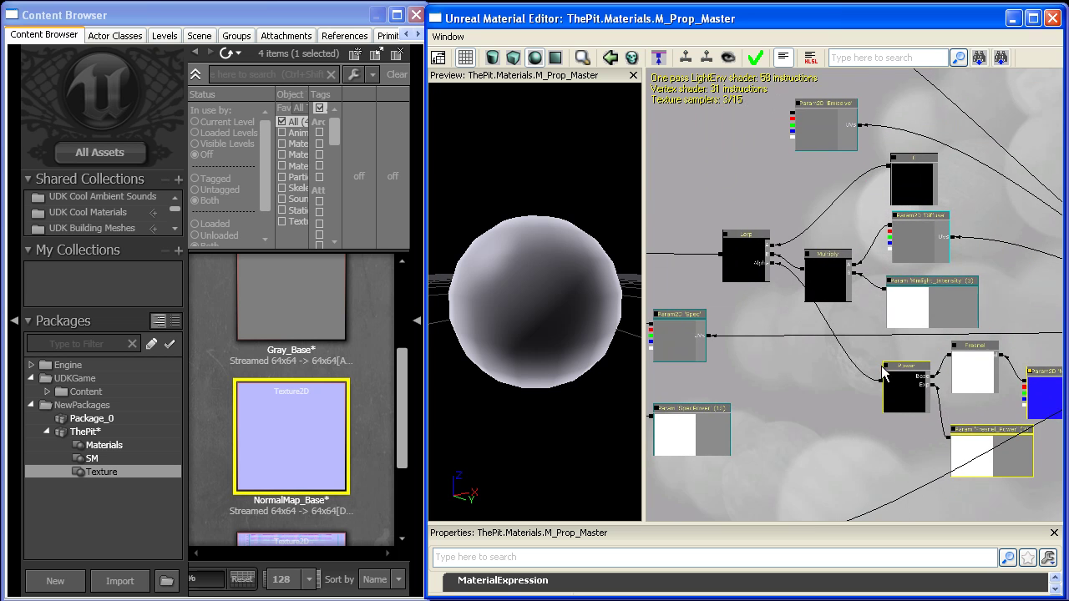
# Move the Multiply, Diffuse, Rimlight_Intensity and constant 0 nodes together slightly up and away from the Lerp node
pyautogui.click(828, 276)
pyautogui.keyDown('ctrl'); pyautogui.click(915, 251); pyautogui.keyUp('ctrl')
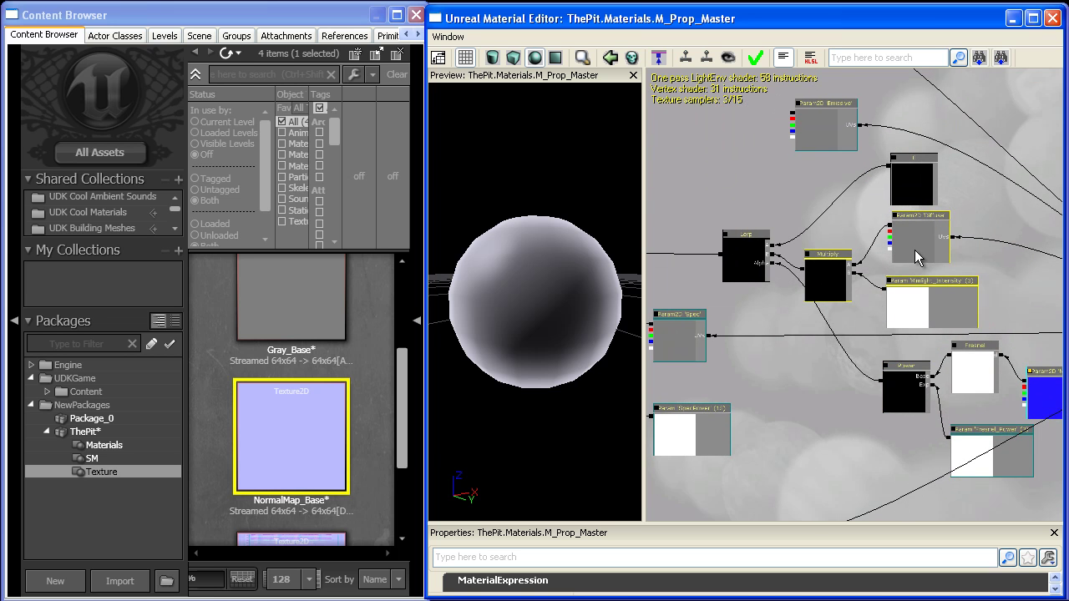
pyautogui.keyDown('ctrl'); pyautogui.click(913, 171); pyautogui.keyUp('ctrl')
pyautogui.keyDown('ctrl'); pyautogui.moveTo(913, 172); pyautogui.dragTo(920, 158); pyautogui.keyUp('ctrl')
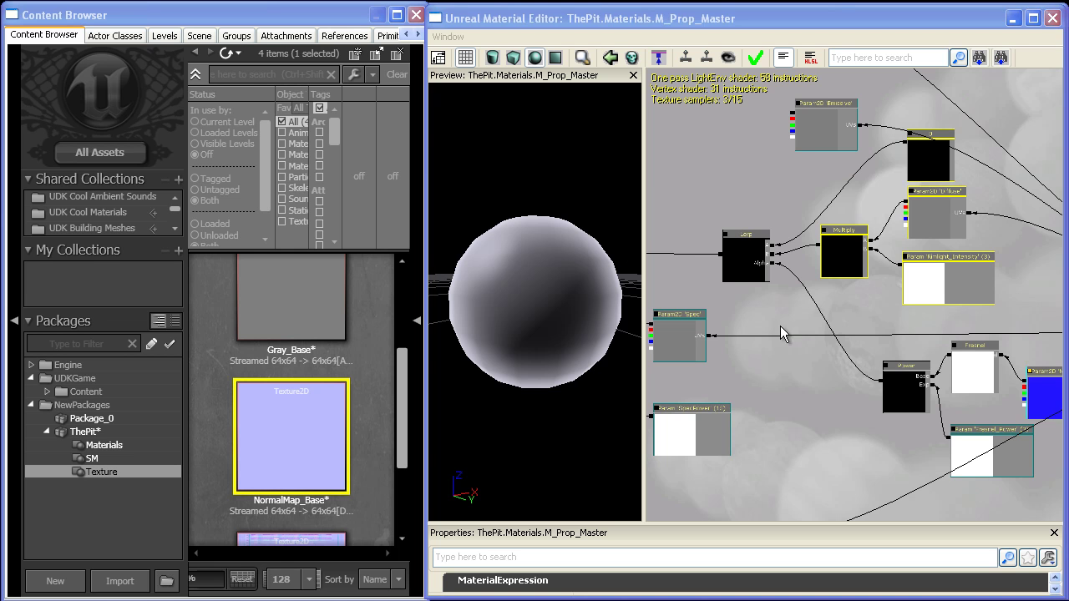
# Add an Add node beside Power, with the Power output feeding input A and a new scalar parameter feeding input B
pyautogui.scroll(3, 775, 309)
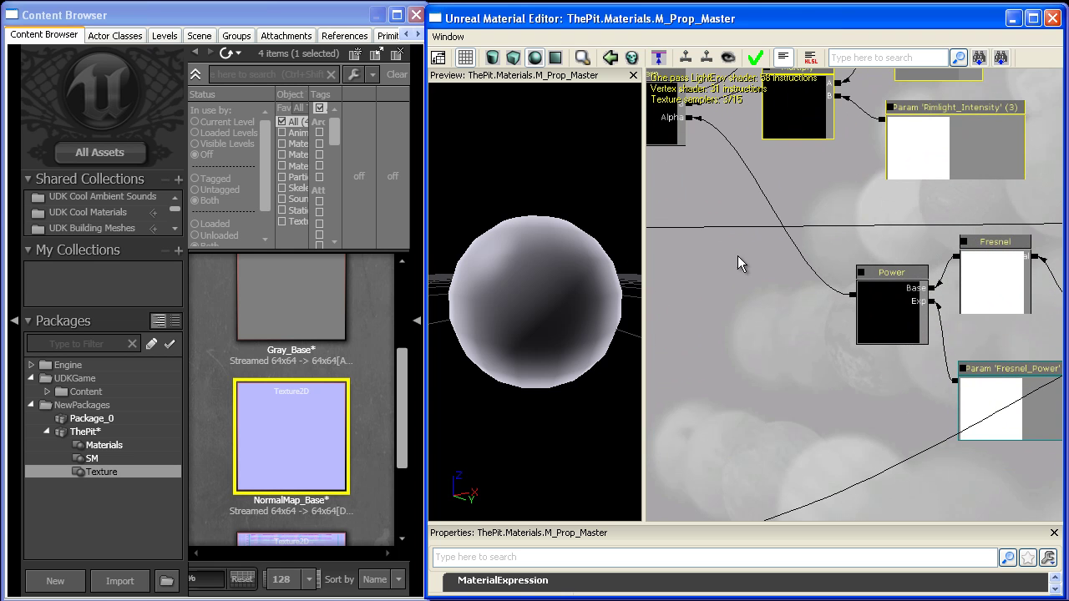
pyautogui.moveTo(715, 255); pyautogui.dragTo(729, 246)
pyautogui.click(720, 256)
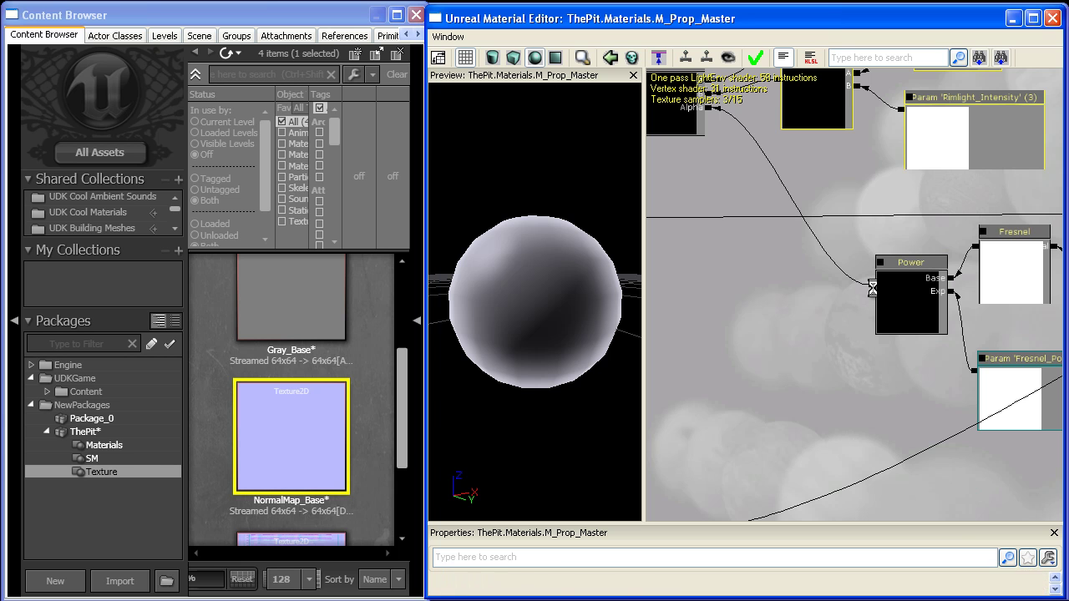
pyautogui.moveTo(871, 287); pyautogui.dragTo(794, 338)
pyautogui.moveTo(875, 392); pyautogui.dragTo(807, 299)
pyautogui.click(861, 332)
pyautogui.click(898, 359)
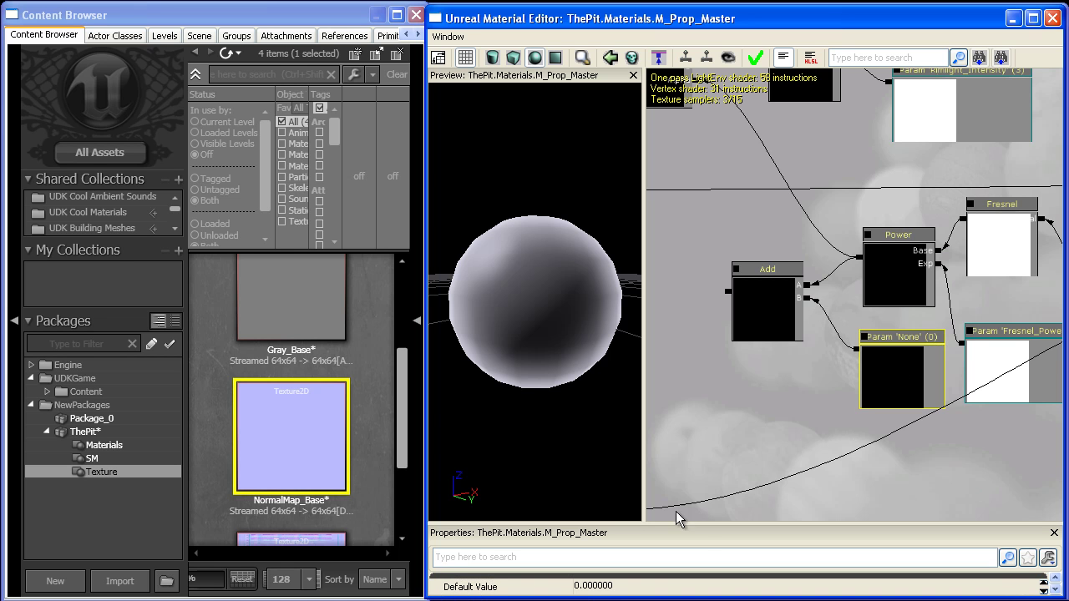
# Name the new scalar parameter Fresnel_Bias and shift its node clear of Fresnel_Power
pyautogui.moveTo(704, 525); pyautogui.dragTo(700, 477)
pyautogui.click(662, 555)
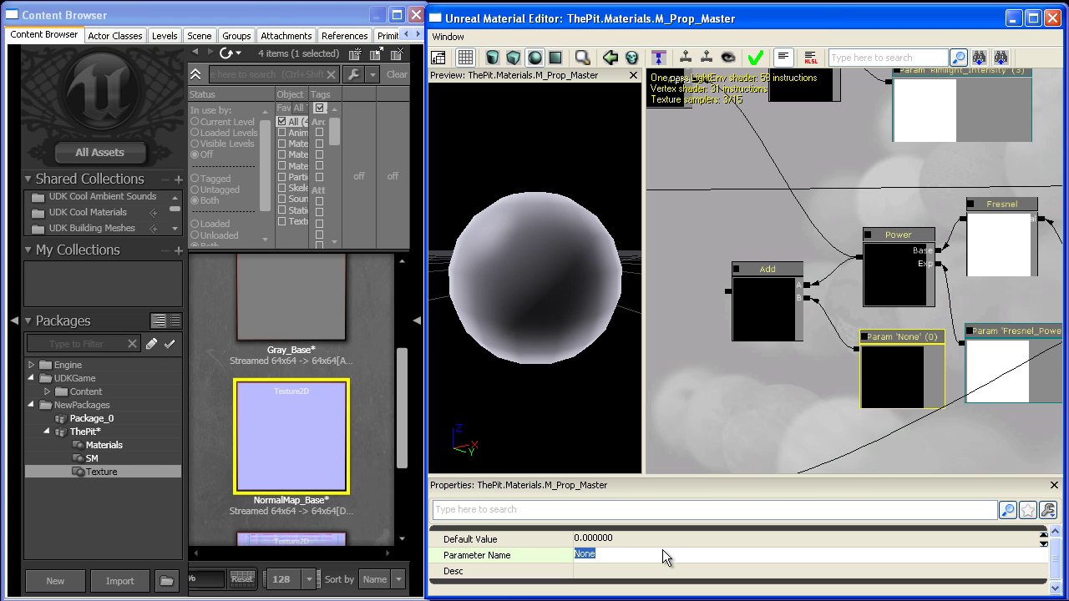
pyautogui.write('Fresnel_Bias')
pyautogui.click(633, 539)
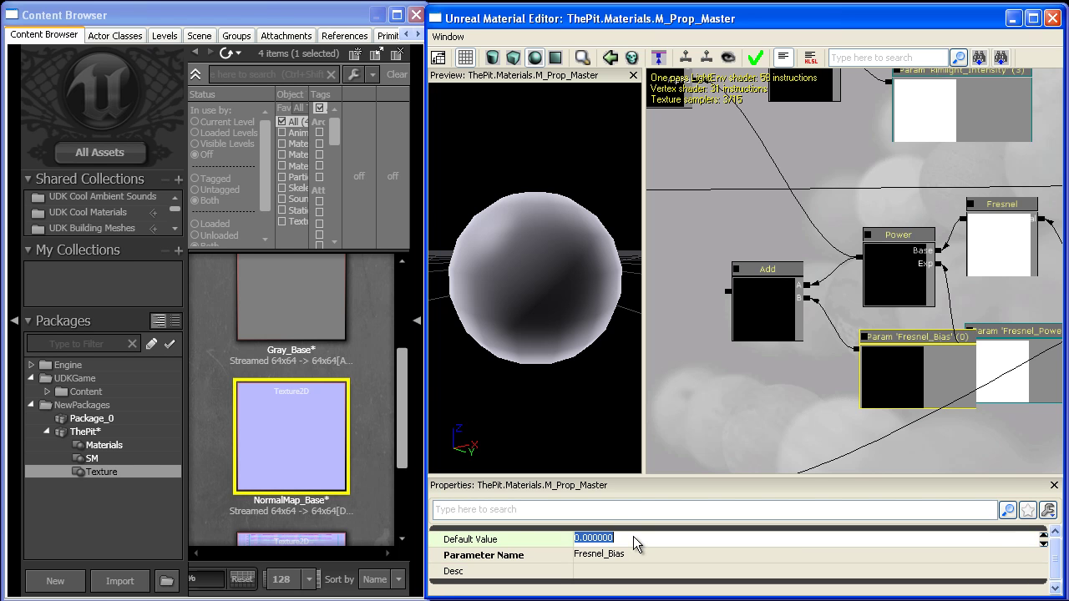
pyautogui.moveTo(896, 387); pyautogui.dragTo(868, 379)
# Set the description of the Fresnel_Bias parameter to "-.5 and .5"
pyautogui.click(628, 573)
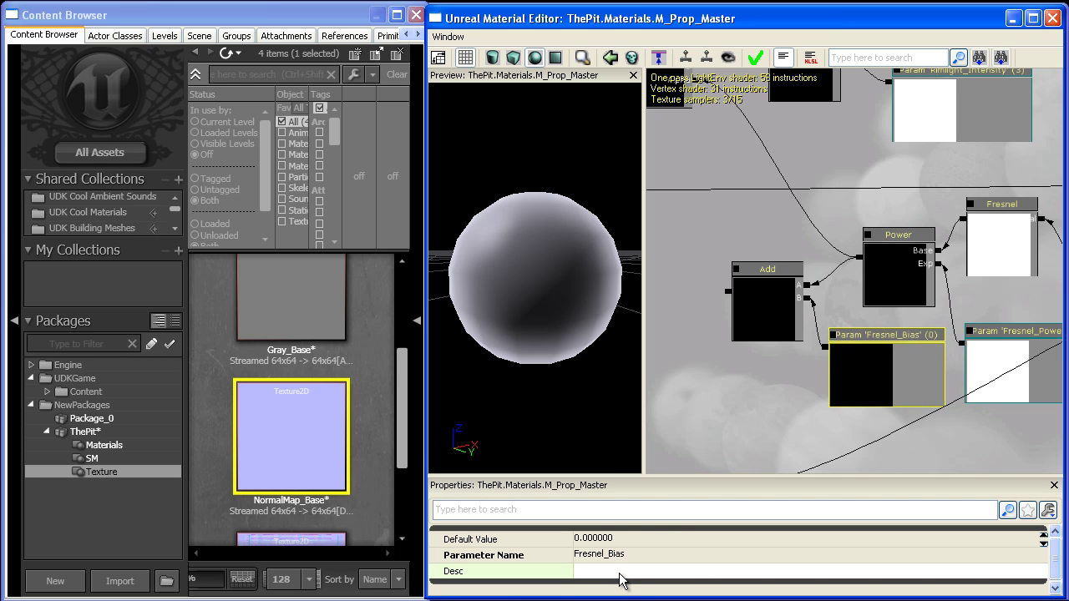
pyautogui.write('-.5 and .5')
pyautogui.press('Return')
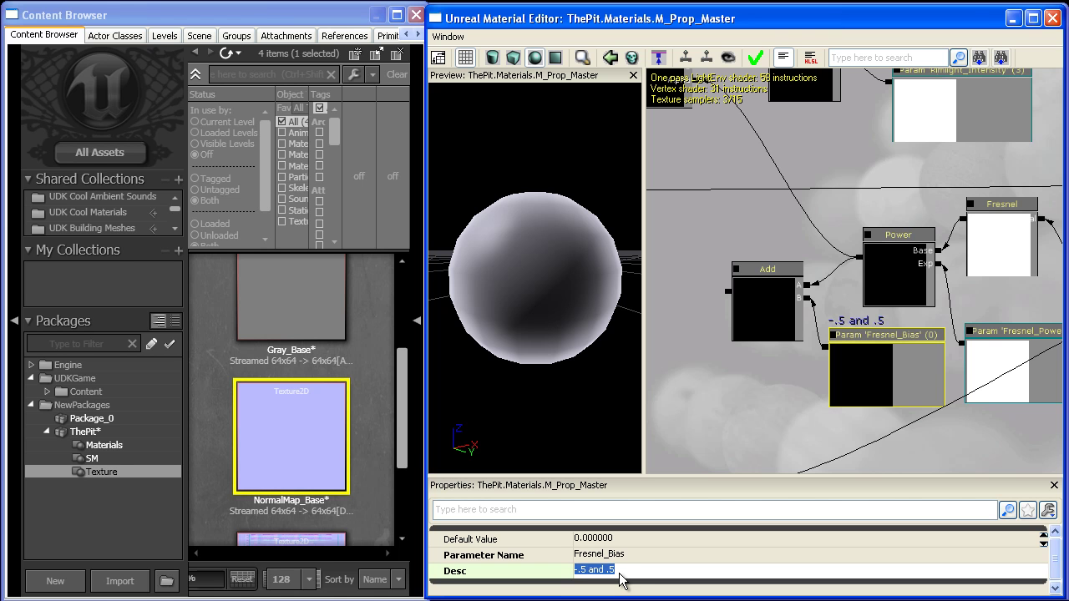
# Nudge the Add and Fresnel_Bias nodes into a tidy arrangement beside the Power node
pyautogui.click(781, 334)
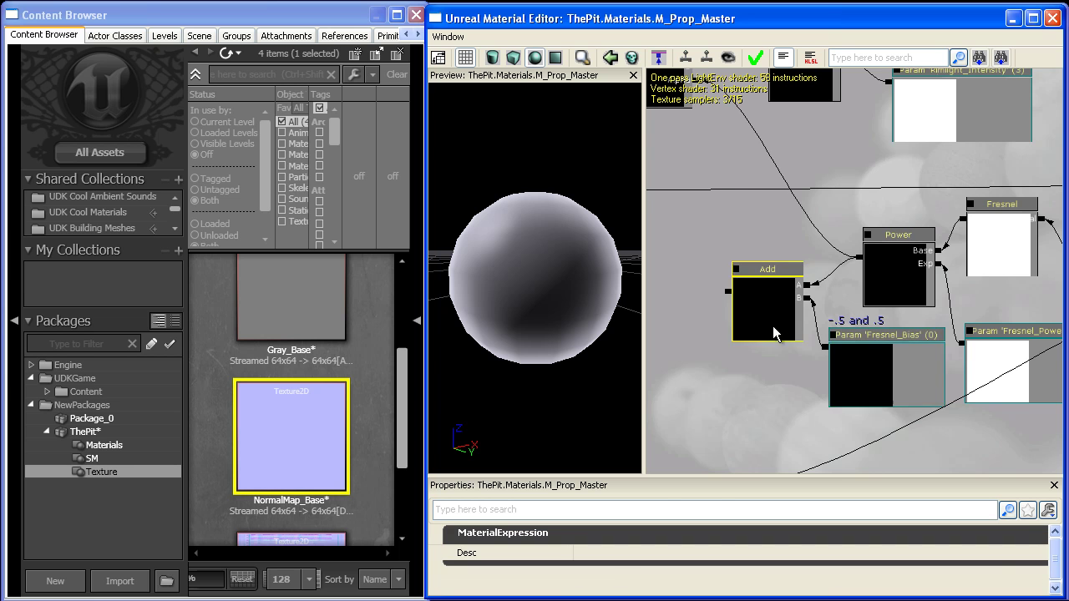
pyautogui.moveTo(798, 395)
pyautogui.mouseDown()
pyautogui.moveTo(745, 398)
pyautogui.moveTo(801, 403)
pyautogui.mouseUp()
pyautogui.moveTo(774, 336); pyautogui.dragTo(765, 338)
pyautogui.moveTo(883, 387); pyautogui.dragTo(880, 384)
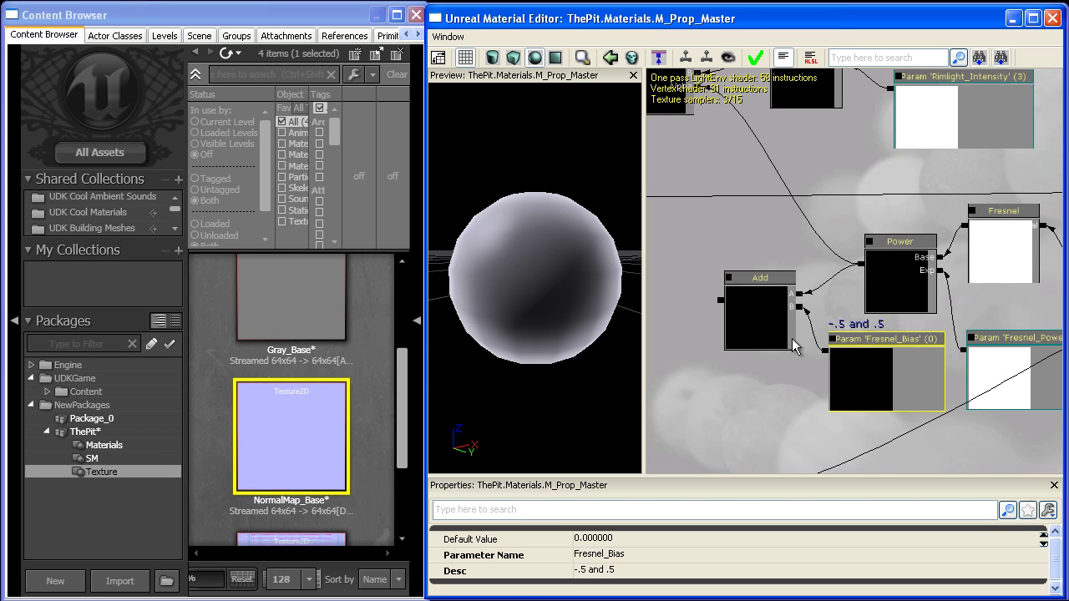
pyautogui.click(790, 344)
pyautogui.moveTo(780, 339)
pyautogui.keyDown('ctrl'); pyautogui.mouseDown()
pyautogui.moveTo(750, 328)
pyautogui.moveTo(792, 337)
pyautogui.mouseUp(); pyautogui.keyUp('ctrl')
pyautogui.click(895, 373)
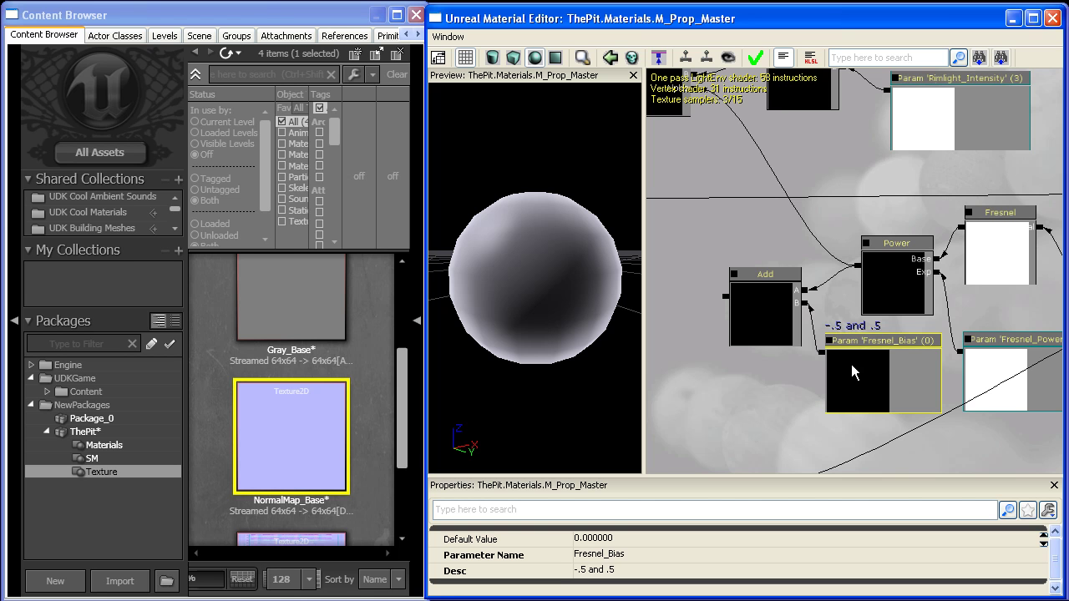
pyautogui.keyDown('ctrl'); pyautogui.moveTo(848, 367); pyautogui.dragTo(854, 370); pyautogui.keyUp('ctrl')
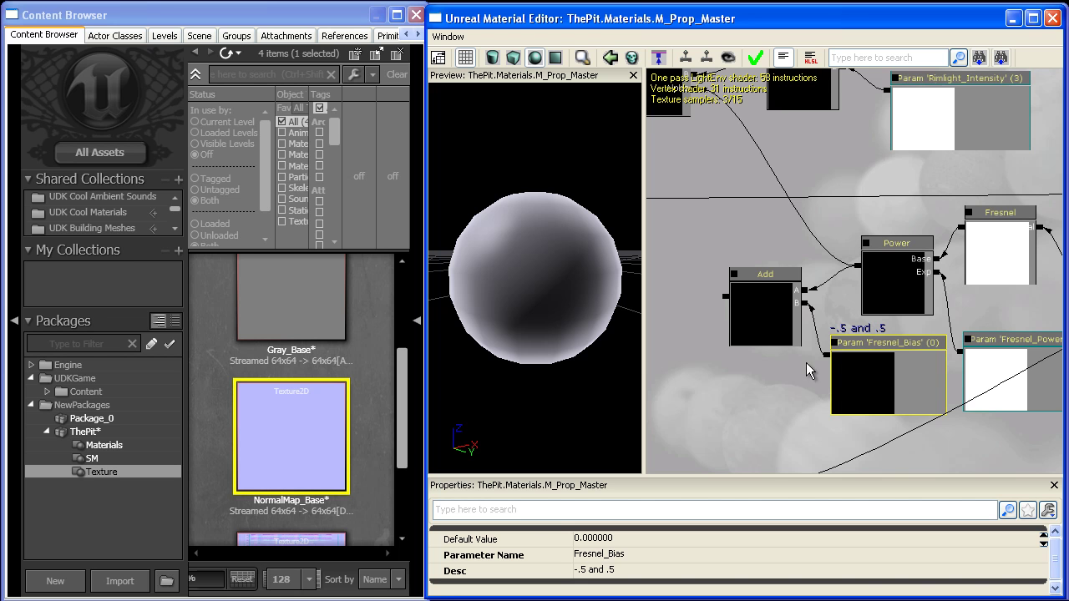
pyautogui.moveTo(773, 395); pyautogui.dragTo(770, 376)
pyautogui.click(758, 305)
pyautogui.keyDown('ctrl'); pyautogui.moveTo(759, 305); pyautogui.dragTo(768, 300); pyautogui.keyUp('ctrl')
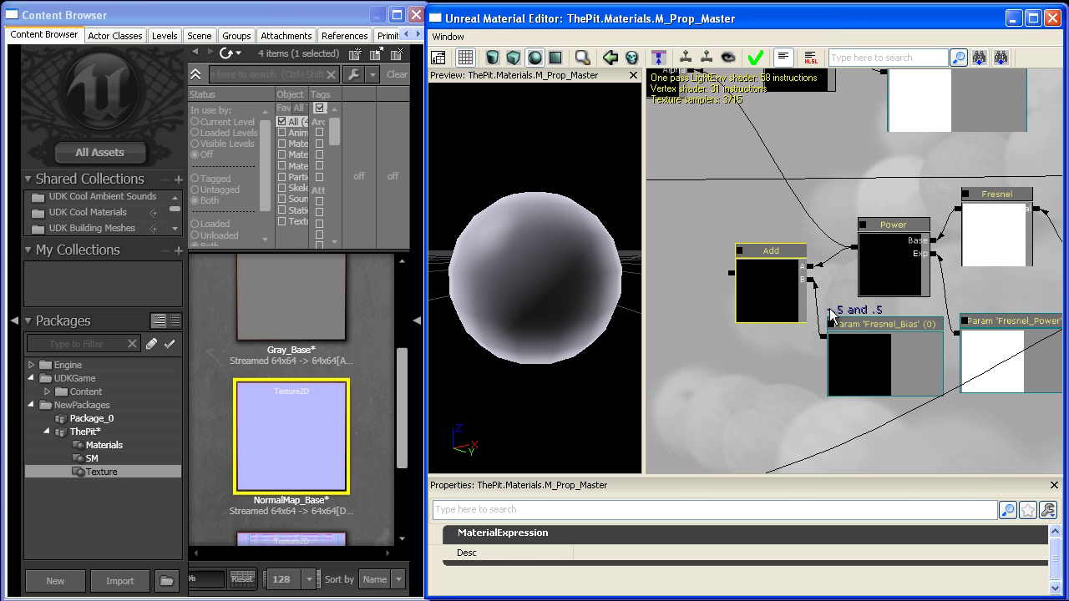
# Shift the Add, Fresnel_Bias, Power and remaining Fresnel nodes further away from the Lerp node to make room for another node
pyautogui.scroll(-6, 762, 319)
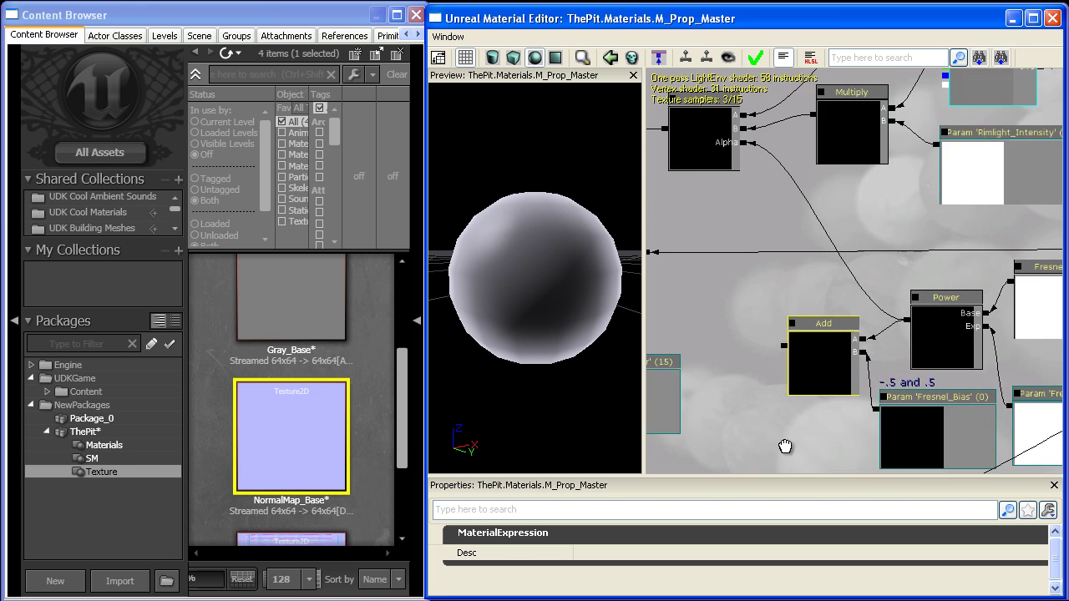
pyautogui.keyDown('ctrl'); pyautogui.keyDown('alt'); pyautogui.moveTo(995, 382); pyautogui.dragTo(735, 247); pyautogui.keyUp('alt'); pyautogui.keyUp('ctrl')
pyautogui.keyDown('ctrl'); pyautogui.moveTo(735, 246); pyautogui.dragTo(804, 255); pyautogui.keyUp('ctrl')
pyautogui.moveTo(990, 393); pyautogui.dragTo(909, 408)
pyautogui.scroll(2, 908, 408)
pyautogui.keyDown('ctrl'); pyautogui.keyDown('alt'); pyautogui.moveTo(963, 366); pyautogui.dragTo(833, 231); pyautogui.keyUp('alt'); pyautogui.keyUp('ctrl')
pyautogui.keyDown('ctrl'); pyautogui.click(780, 255); pyautogui.keyUp('ctrl')
pyautogui.keyDown('ctrl'); pyautogui.moveTo(781, 255); pyautogui.dragTo(885, 274); pyautogui.keyUp('ctrl')
pyautogui.click(737, 252)
pyautogui.click(774, 250)
pyautogui.scroll(1, 886, 275)
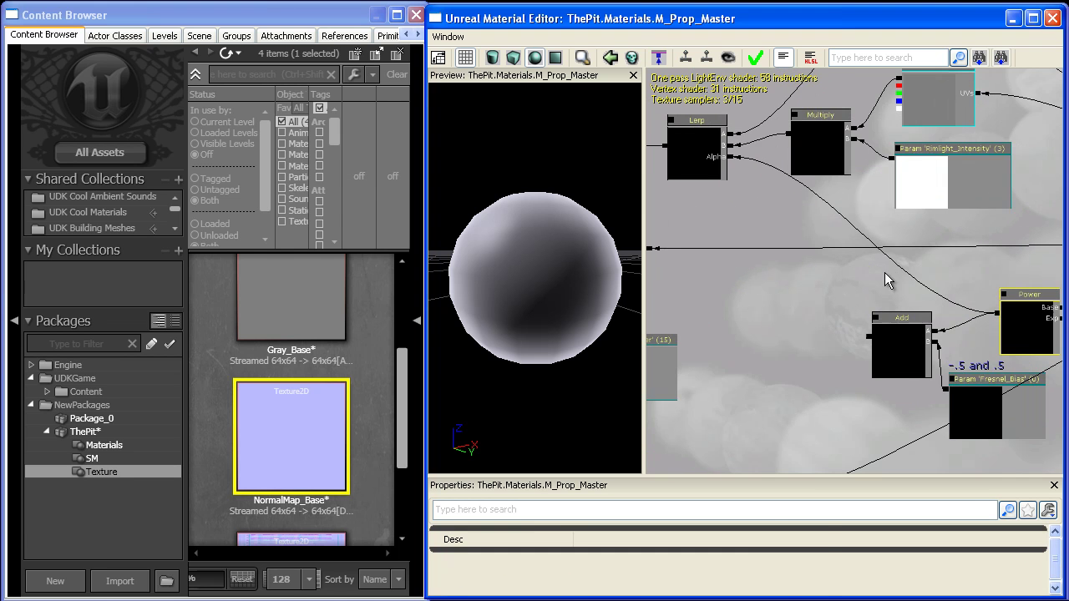
# Create a ConstantClamp node next to the Add node and connect the Add output to its input
pyautogui.rightClick(734, 332)
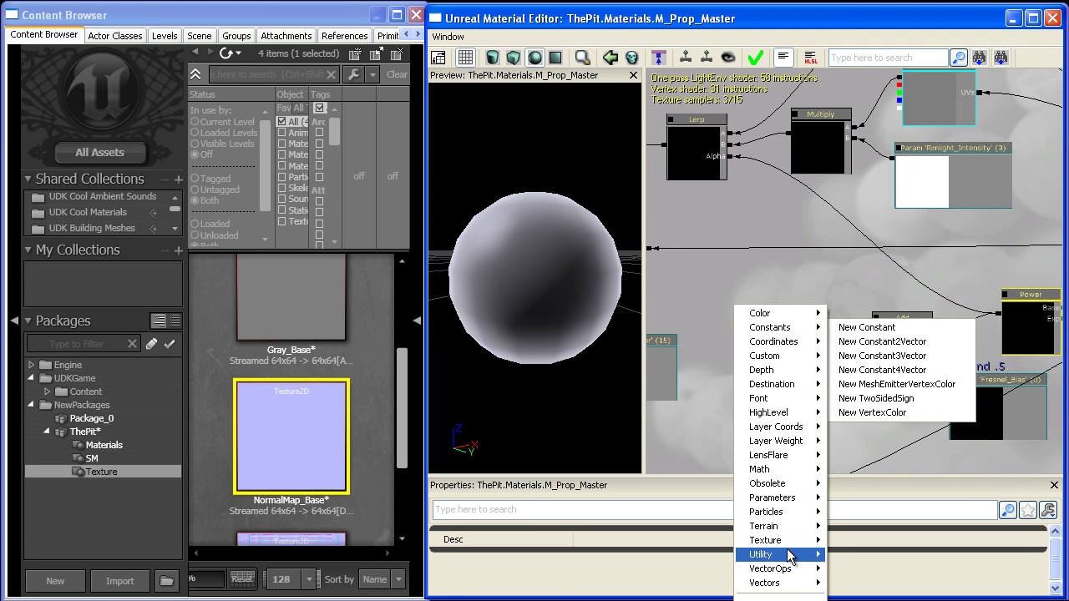
pyautogui.moveTo(781, 555)
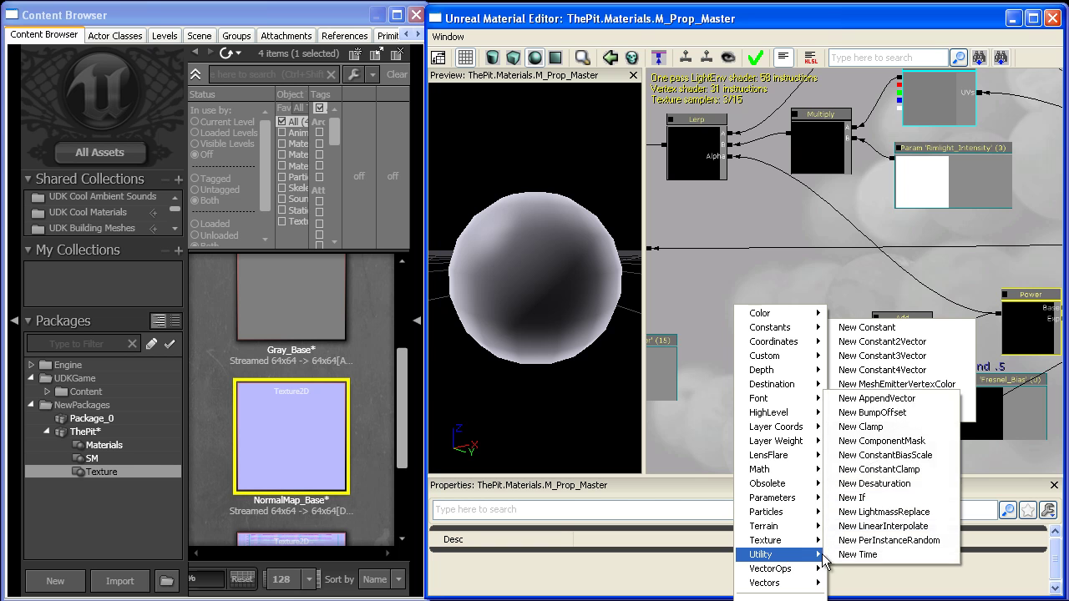
pyautogui.click(901, 470)
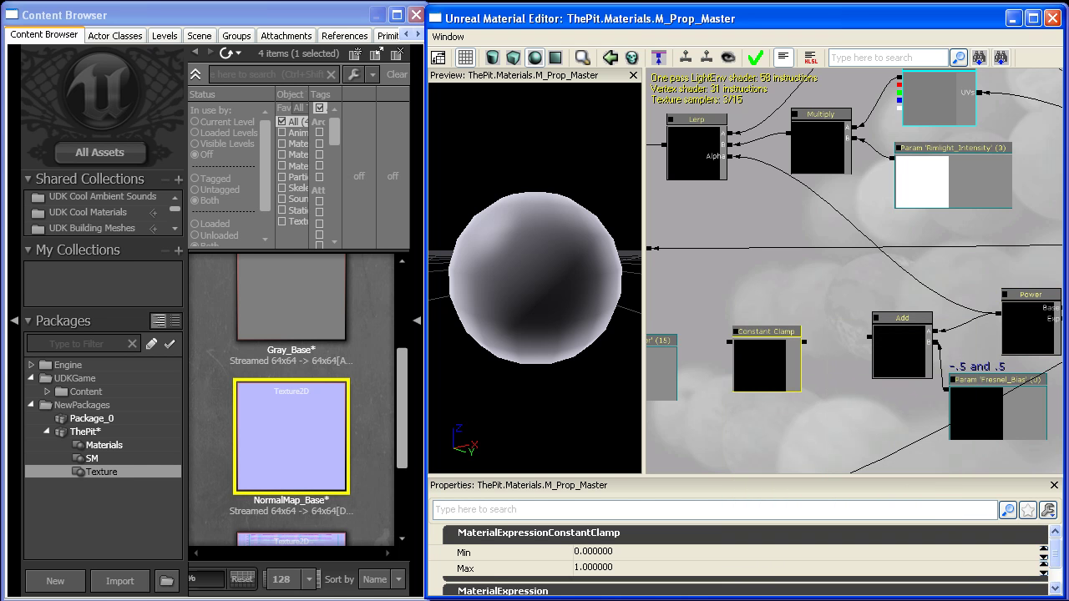
pyautogui.scroll(2, 866, 423)
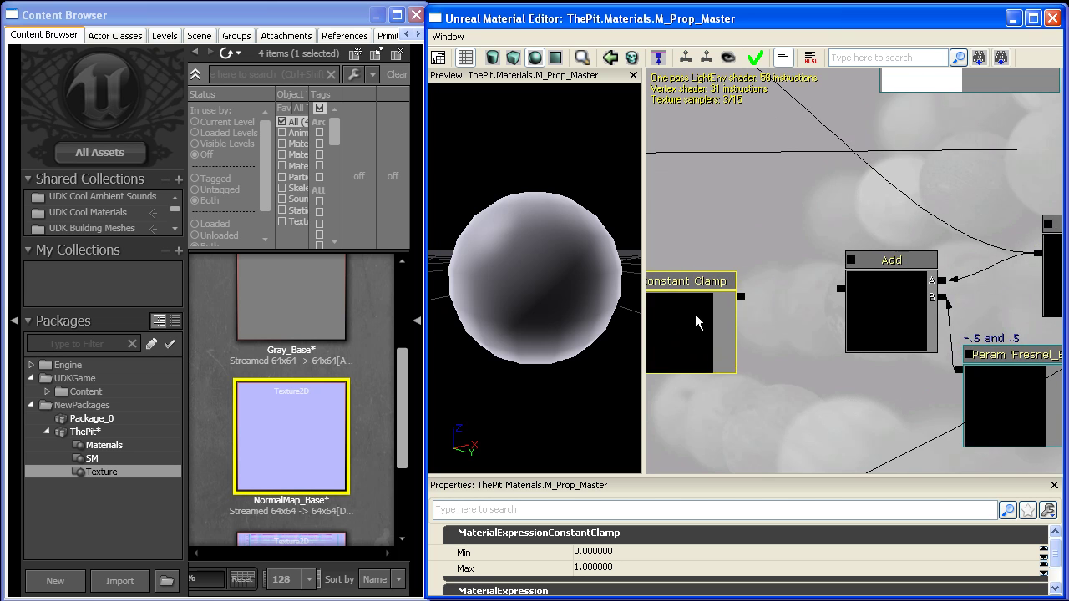
pyautogui.moveTo(695, 314); pyautogui.dragTo(771, 307)
pyautogui.moveTo(839, 292); pyautogui.dragTo(822, 292)
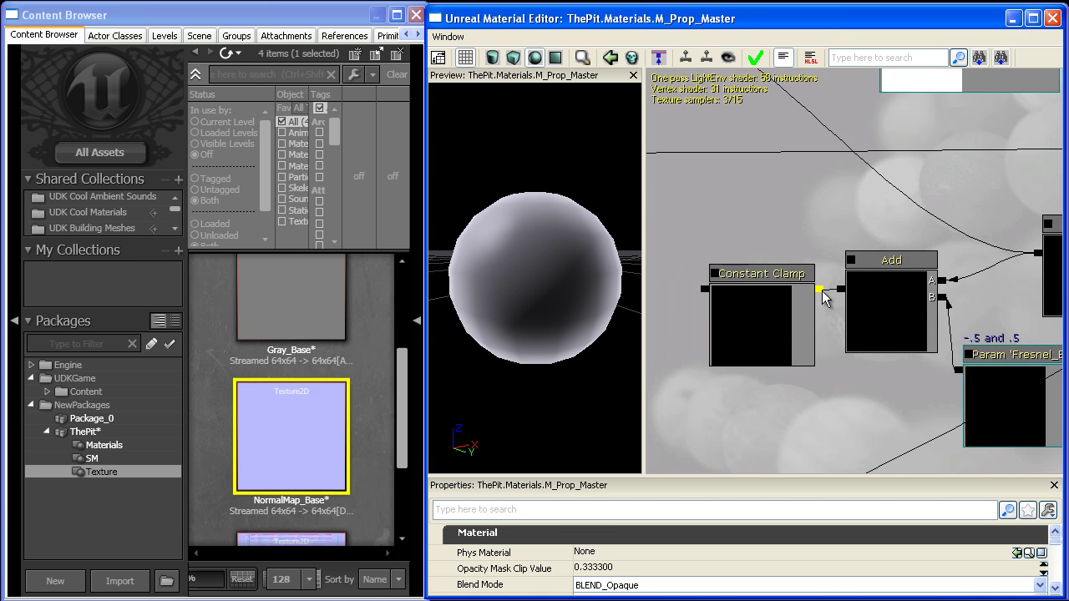
# Connect the Constant Clamp output to the Lerp's Alpha input in place of the direct Power connection
pyautogui.moveTo(855, 372); pyautogui.dragTo(923, 488)
pyautogui.scroll(-2, 826, 292)
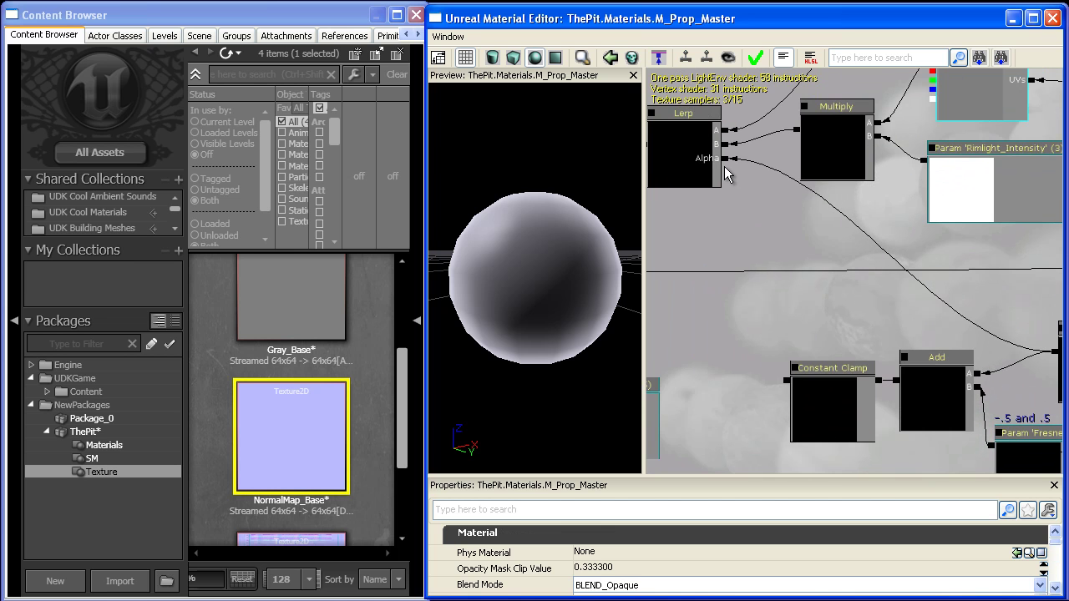
pyautogui.moveTo(781, 384); pyautogui.dragTo(726, 159)
pyautogui.click(840, 405)
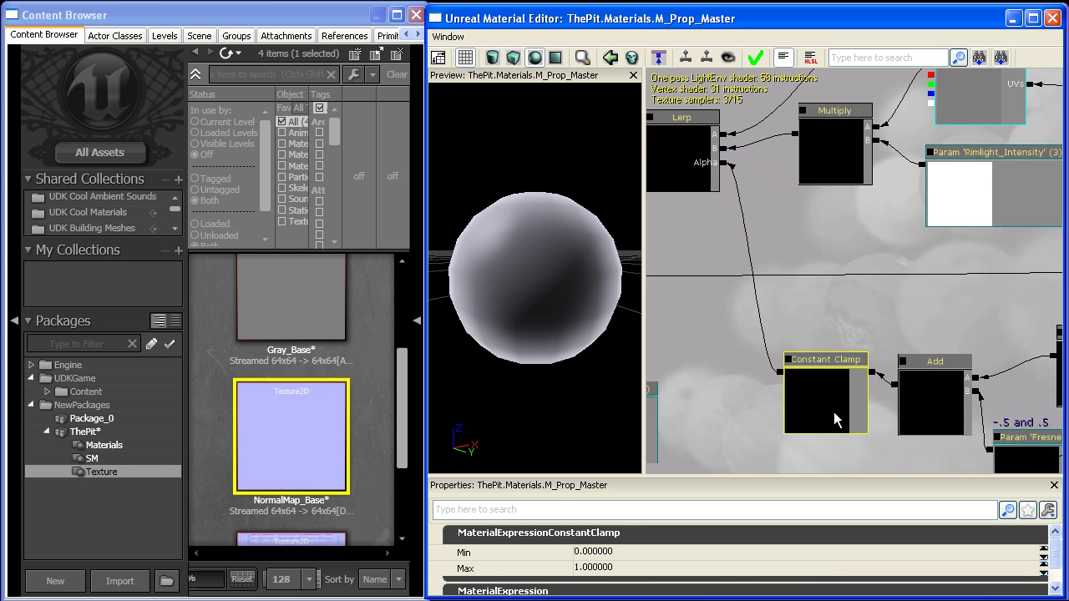
pyautogui.moveTo(783, 267); pyautogui.dragTo(836, 255)
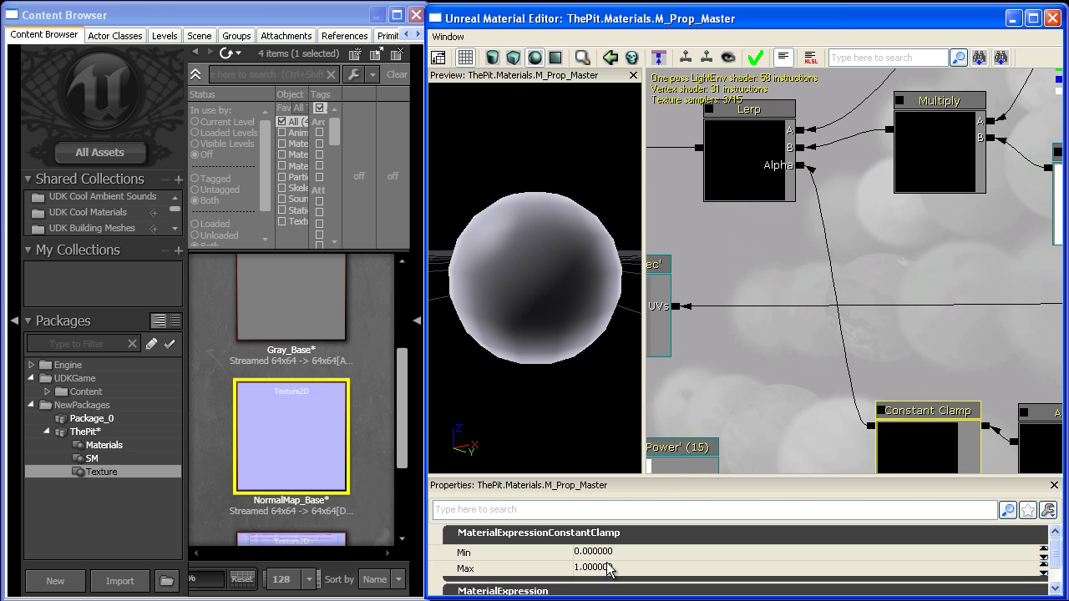
pyautogui.click(773, 168)
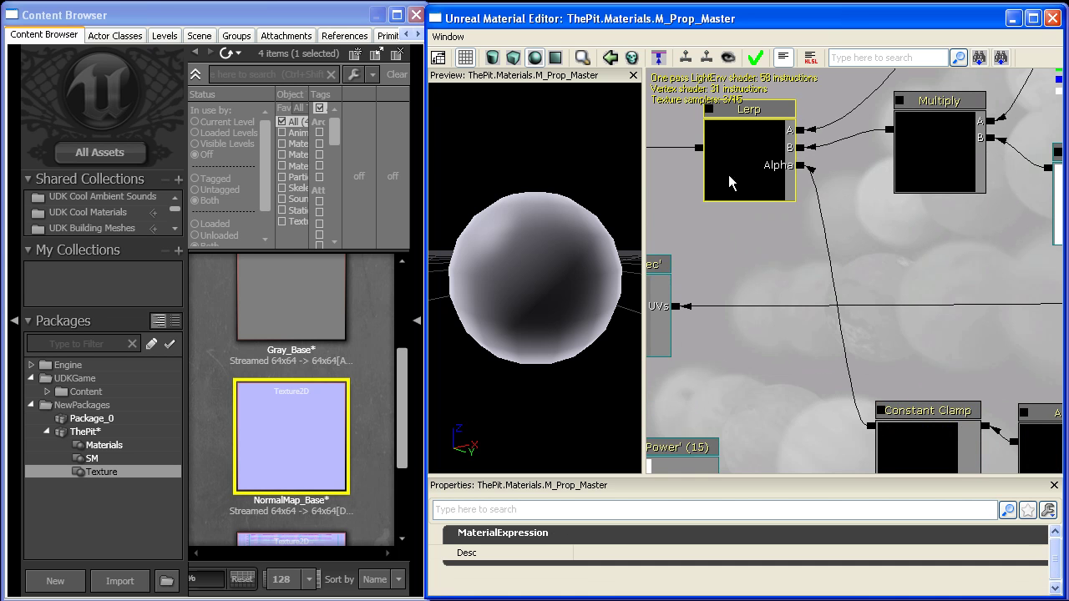
pyautogui.scroll(-5, 791, 235)
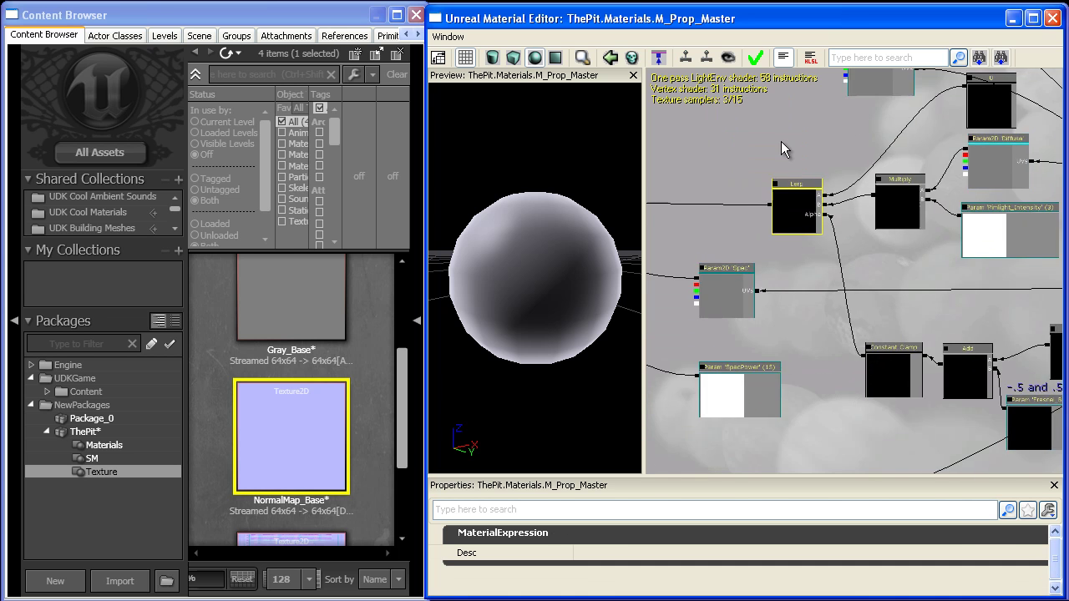
# Set the default value of the Fresnel_Bias parameter to -0.2
pyautogui.moveTo(783, 238); pyautogui.dragTo(770, 207)
pyautogui.scroll(3, 952, 326)
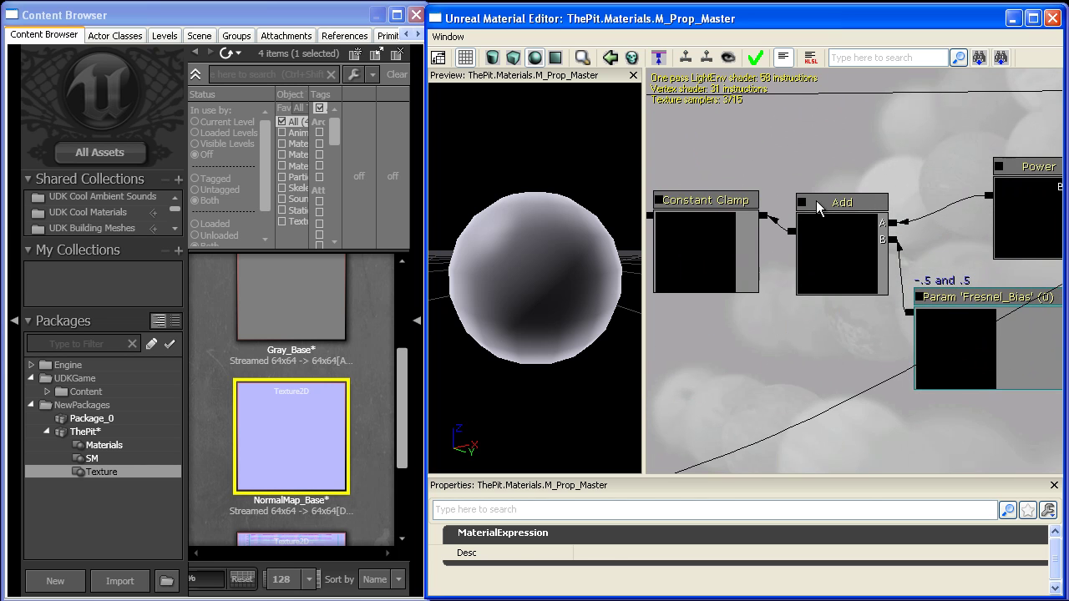
pyautogui.click(973, 352)
pyautogui.moveTo(715, 443); pyautogui.dragTo(592, 394)
pyautogui.click(603, 539)
pyautogui.write('-')
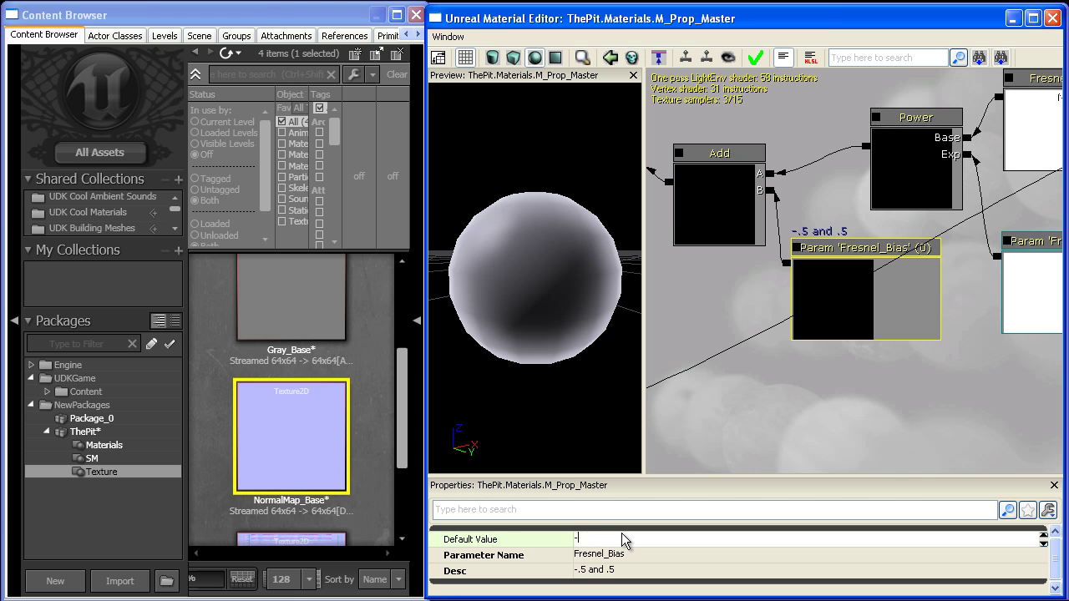
pyautogui.write('0.2')
pyautogui.press('Return')
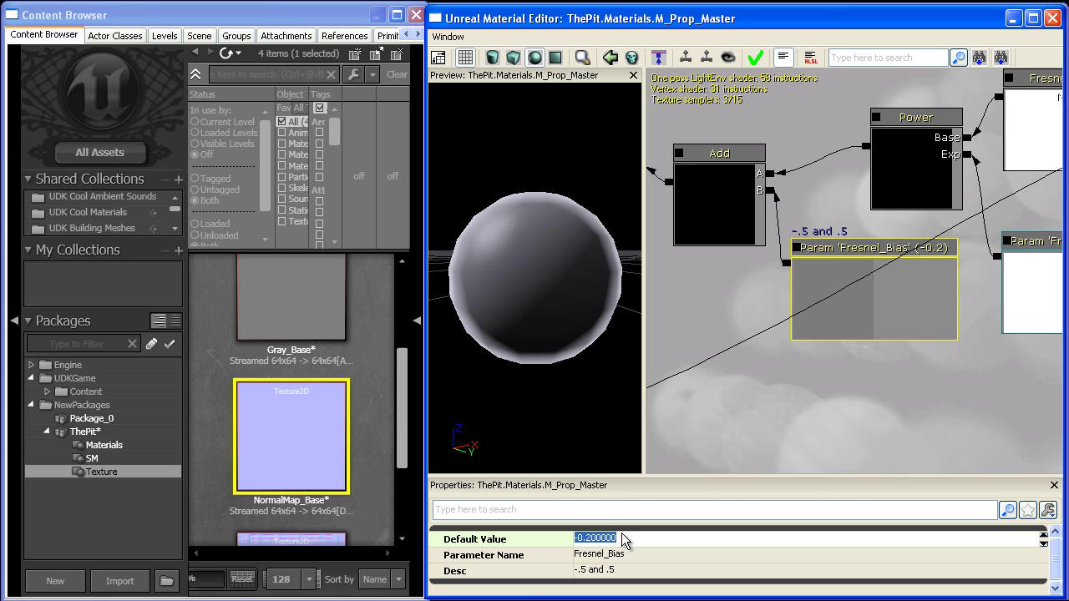
# Try -0.5 and -0.7 as the Fresnel_Bias default value, and set it to -1
pyautogui.write('-.5')
pyautogui.press('Return')
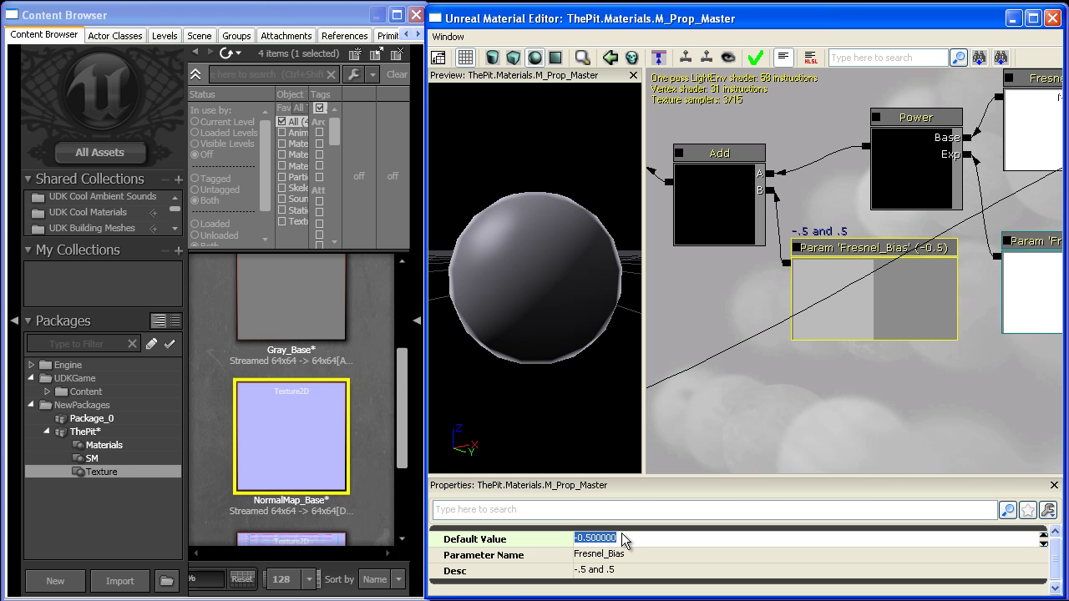
pyautogui.write('-0')
pyautogui.write('.7')
pyautogui.press('Return')
pyautogui.write('-1')
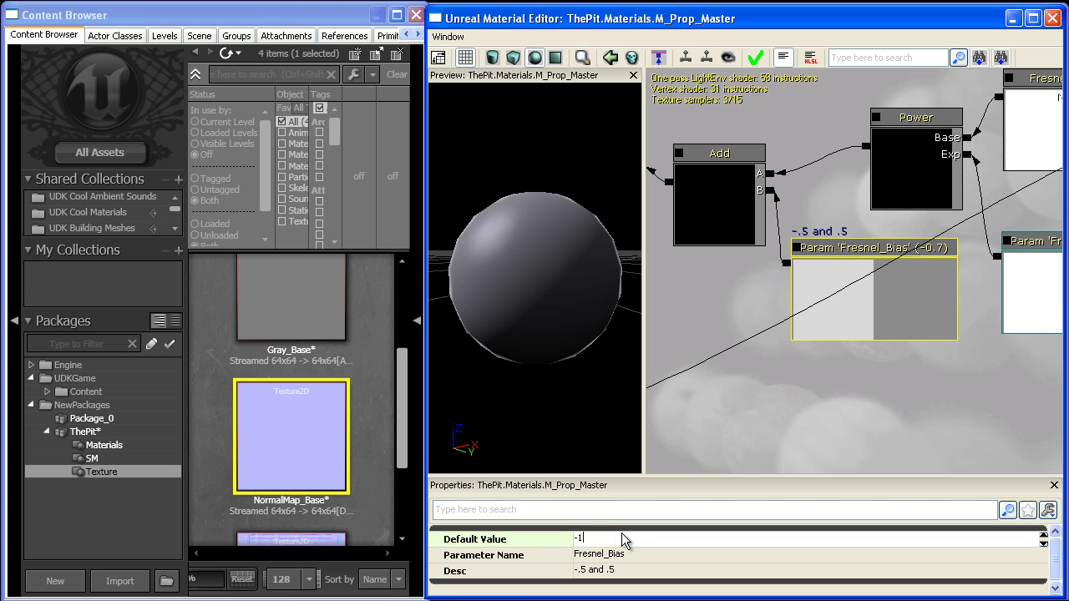
pyautogui.press('Return')
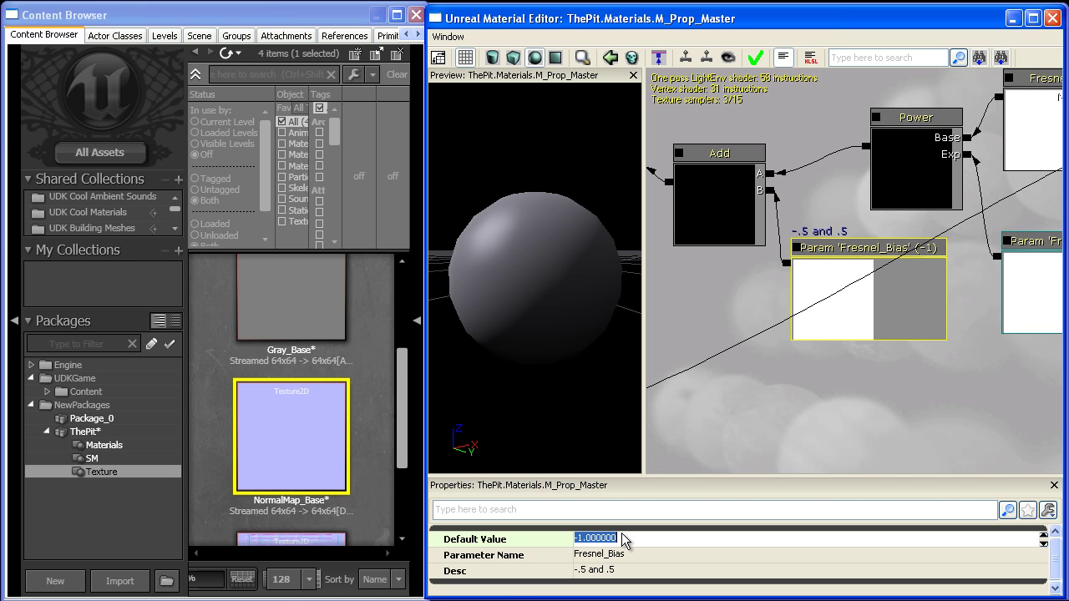
# Set the default value of the Fresnel_Bias parameter to 0 and try 10 as the Fresnel_Power default value
pyautogui.write('0')
pyautogui.press('Return')
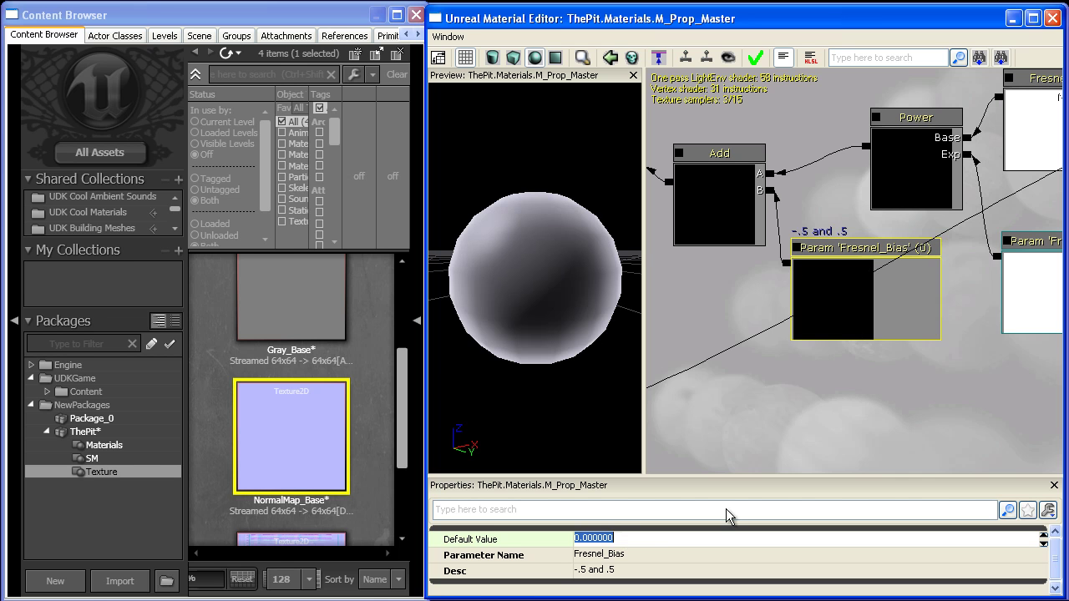
pyautogui.moveTo(819, 348); pyautogui.dragTo(714, 352)
pyautogui.click(922, 304)
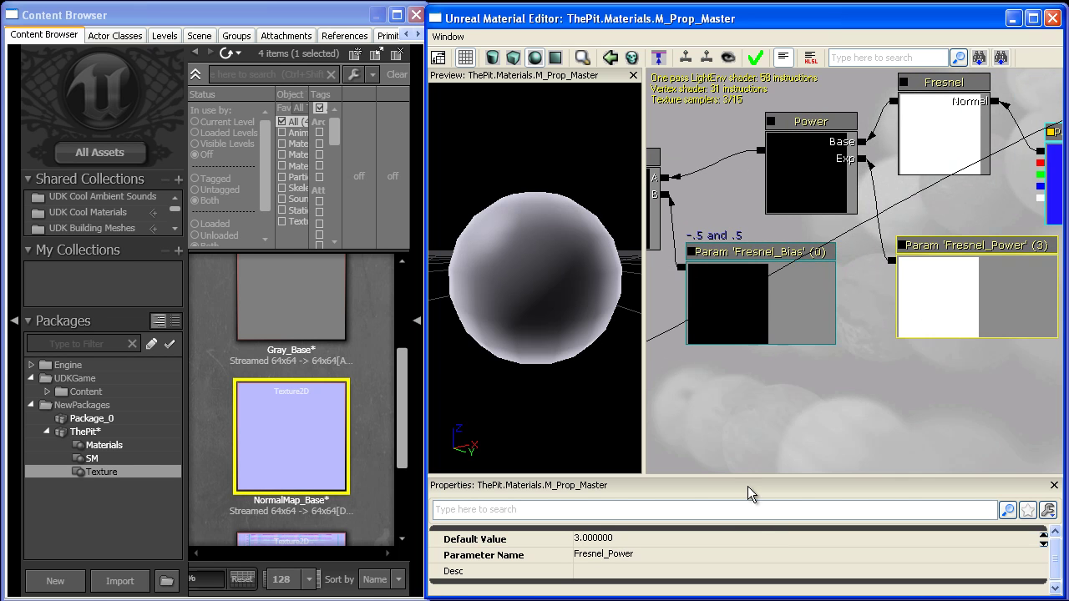
pyautogui.click(673, 555)
pyautogui.click(665, 538)
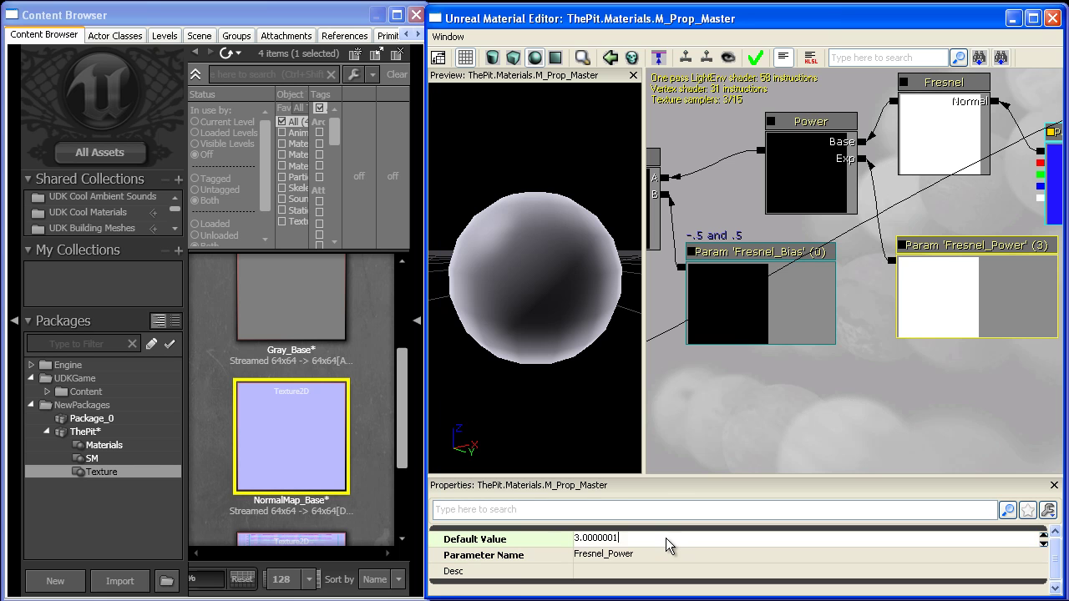
pyautogui.write('10')
pyautogui.press('Return')
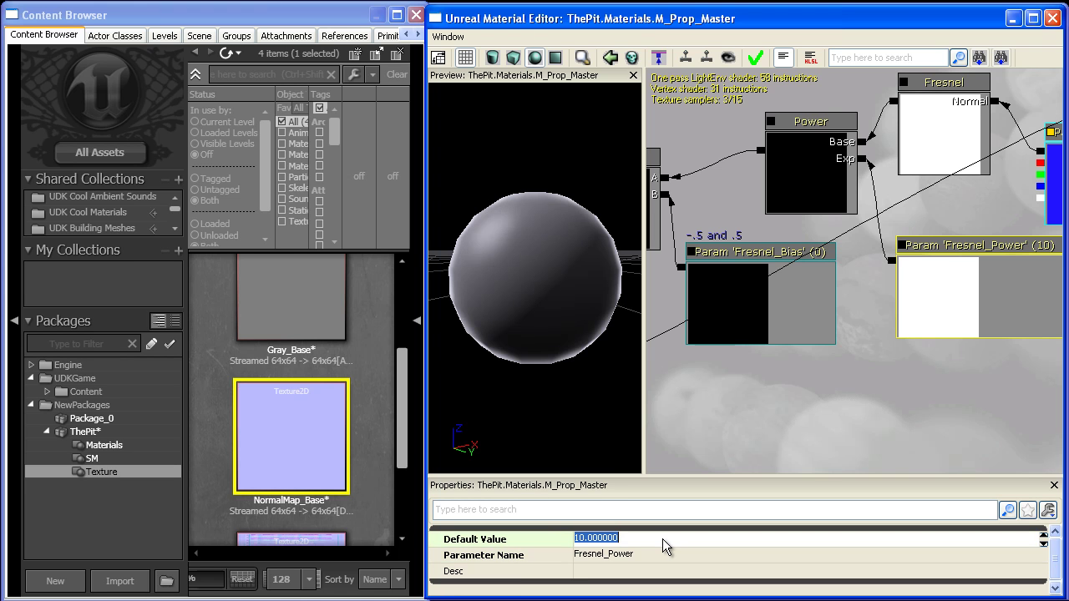
# Try 0.2, 0.1 and 0.3 as the Fresnel_Bias default value, and set it back to 0
pyautogui.click(796, 312)
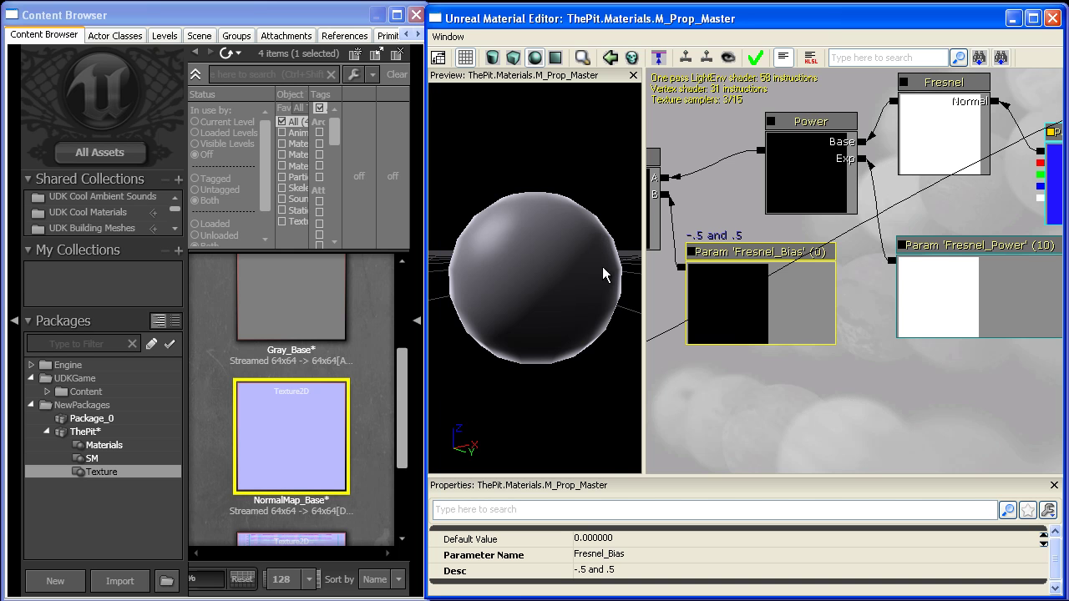
pyautogui.click(619, 537)
pyautogui.write('.2')
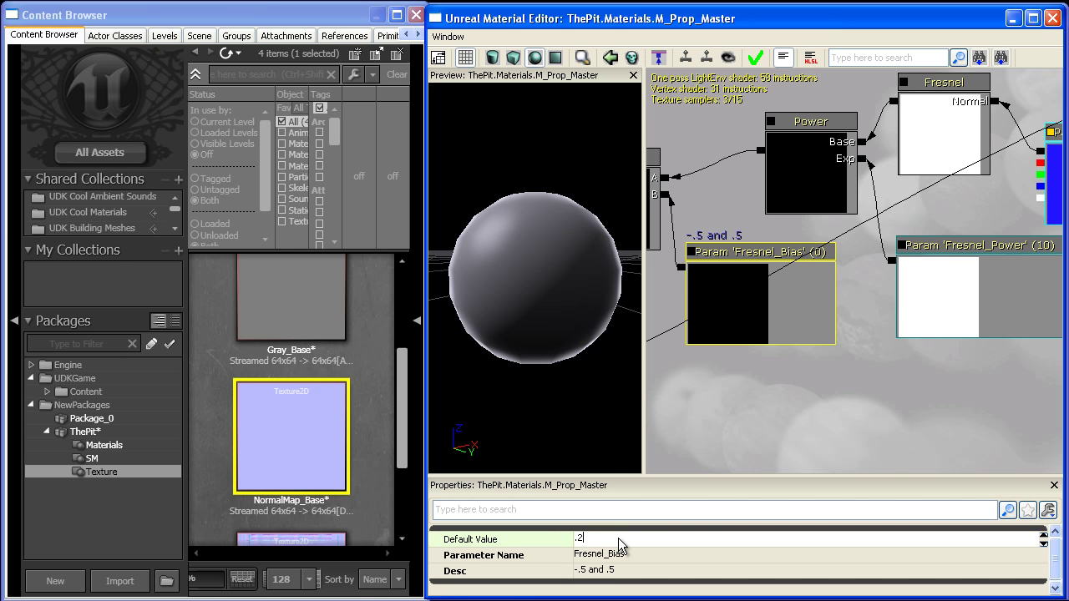
pyautogui.press('Return')
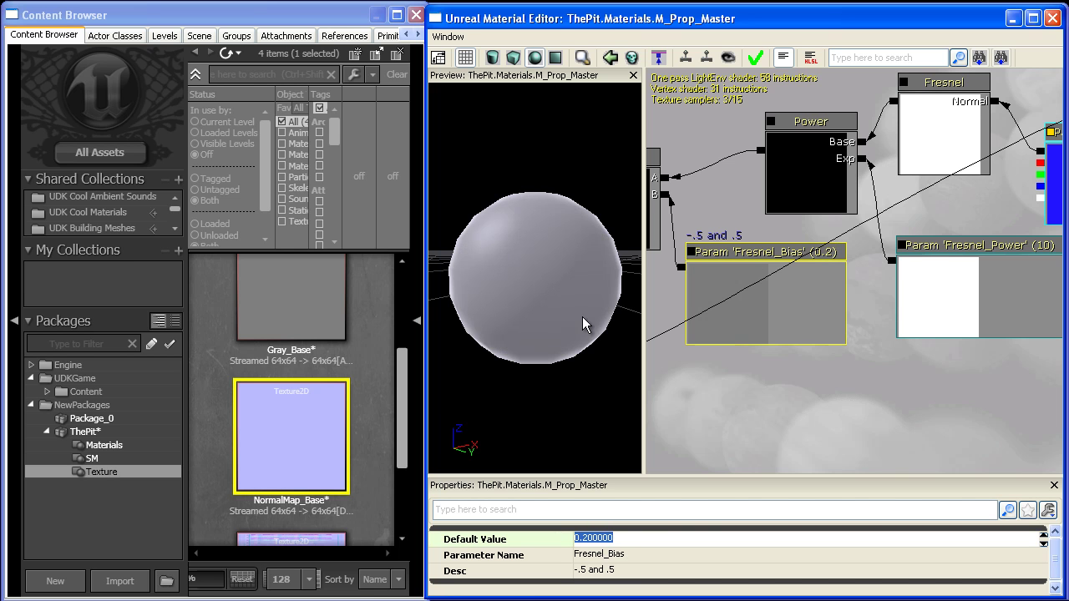
pyautogui.write('.1')
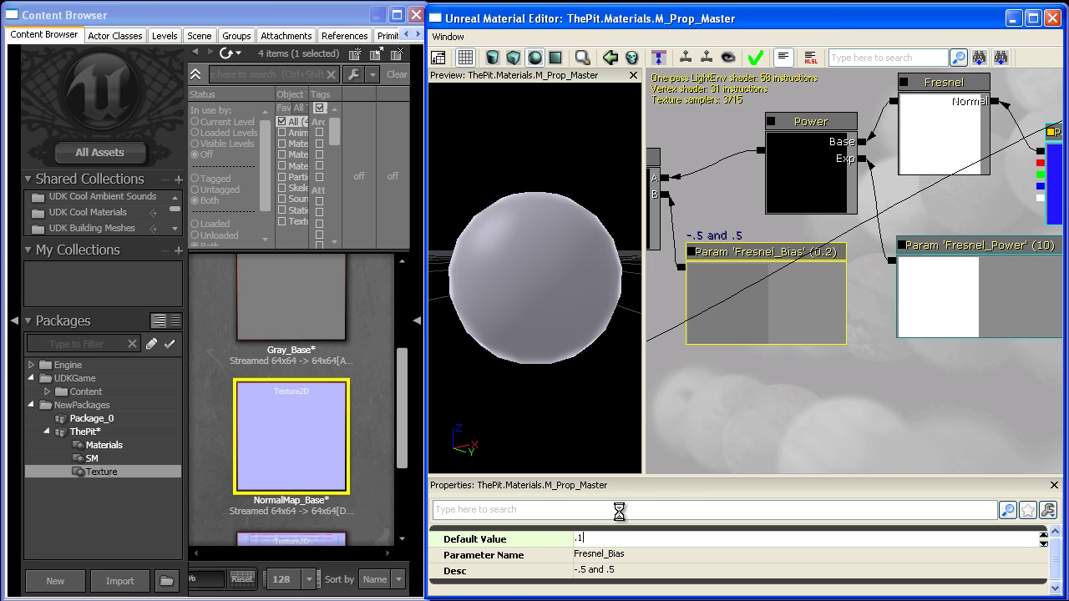
pyautogui.press('Return')
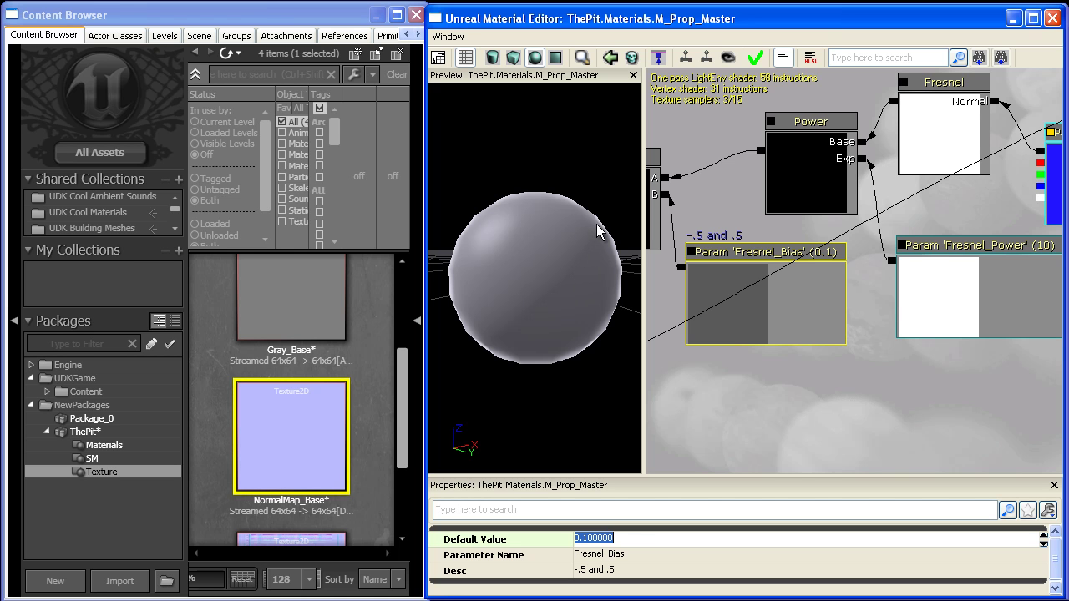
pyautogui.doubleClick(628, 542)
pyautogui.write('.2')
pyautogui.press('Return')
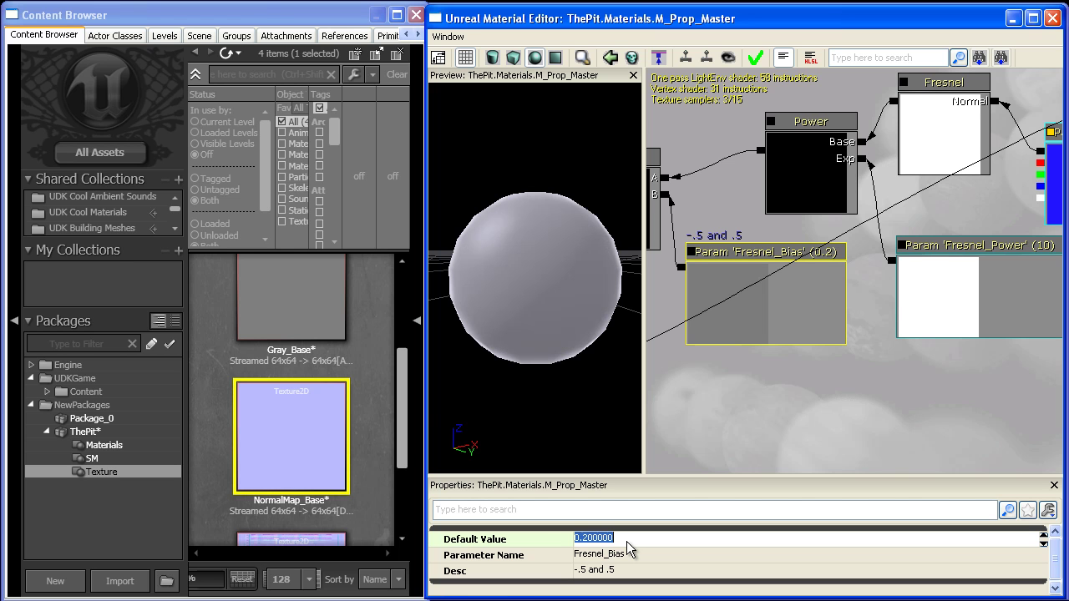
pyautogui.write('.3')
pyautogui.press('Return')
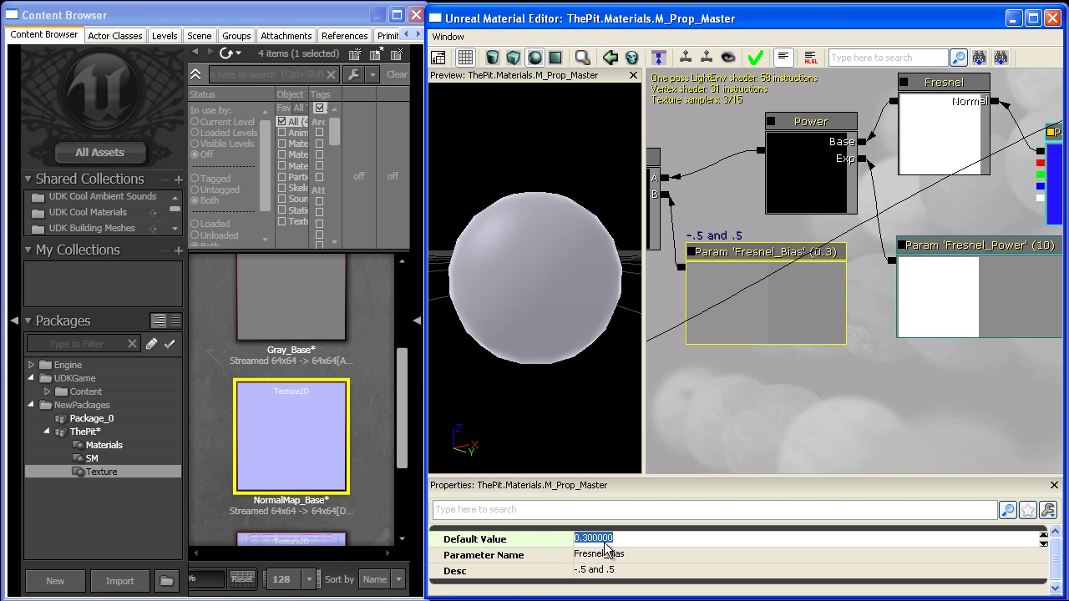
pyautogui.write('0')
pyautogui.press('Return')
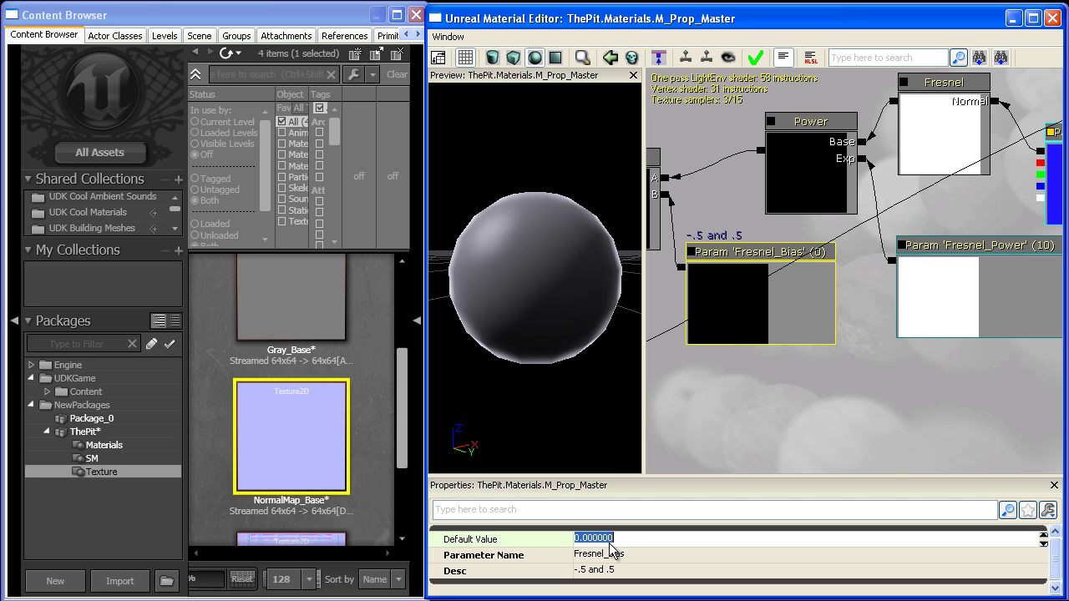
# Try 4 as the default value of the Fresnel_Power parameter, and set it to 3
pyautogui.click(980, 272)
pyautogui.click(665, 538)
pyautogui.write('4')
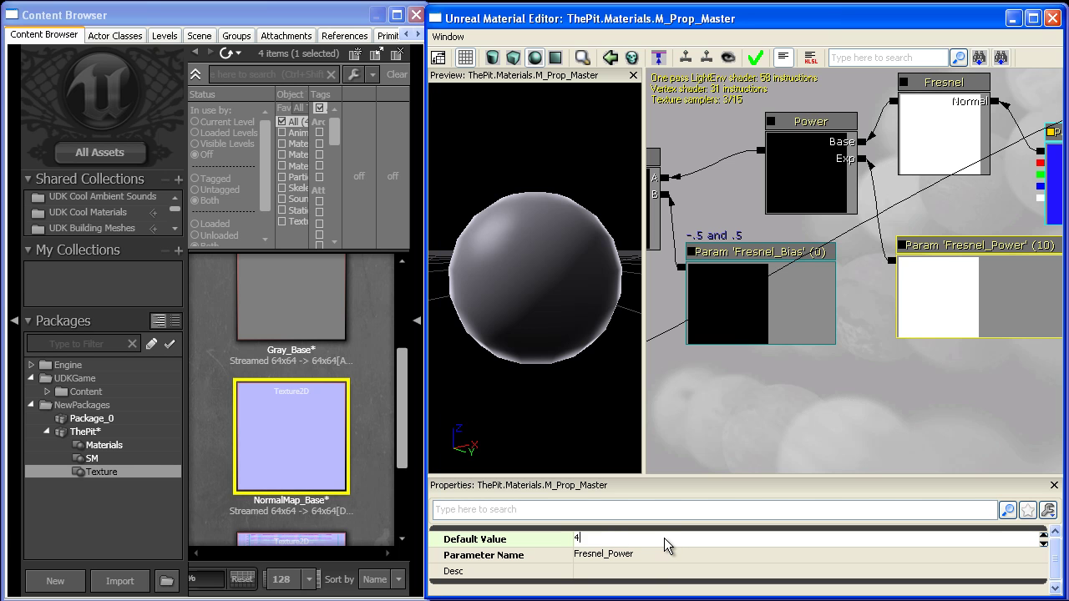
pyautogui.press('Return')
pyautogui.write('3')
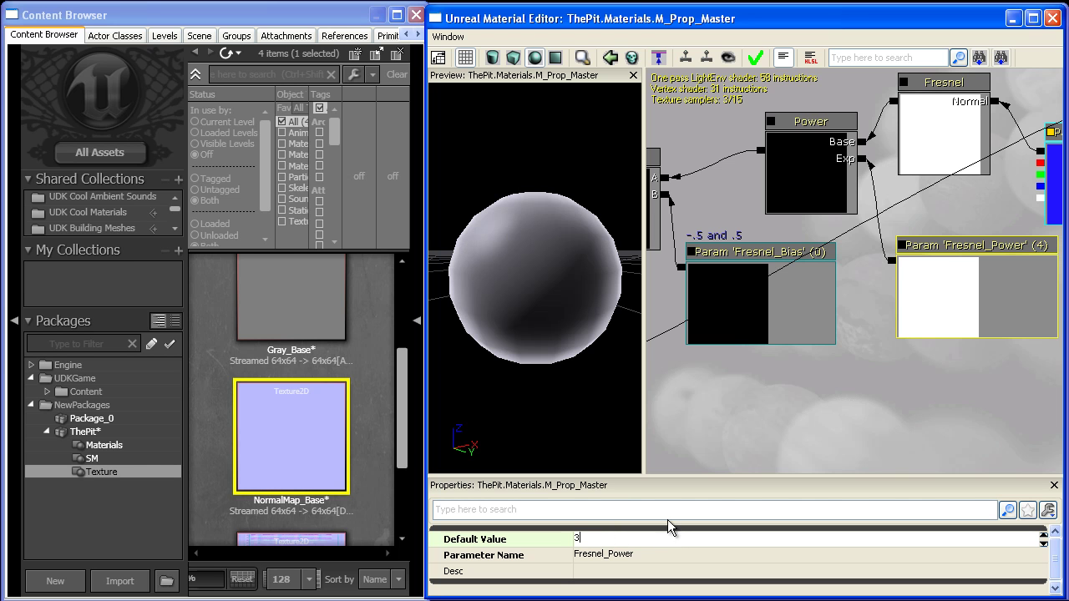
pyautogui.press('Return')
# Try -0.2 as the Fresnel_Bias default value, check the rim on the preview sphere, and set it to 0
pyautogui.click(807, 304)
pyautogui.click(614, 539)
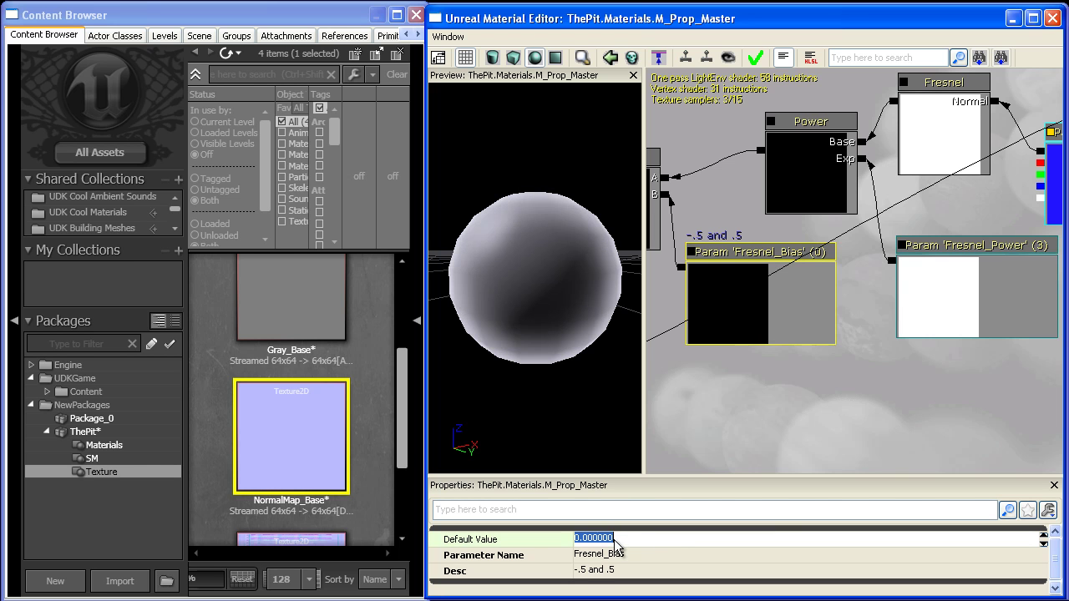
pyautogui.write('-.2')
pyautogui.press('Return')
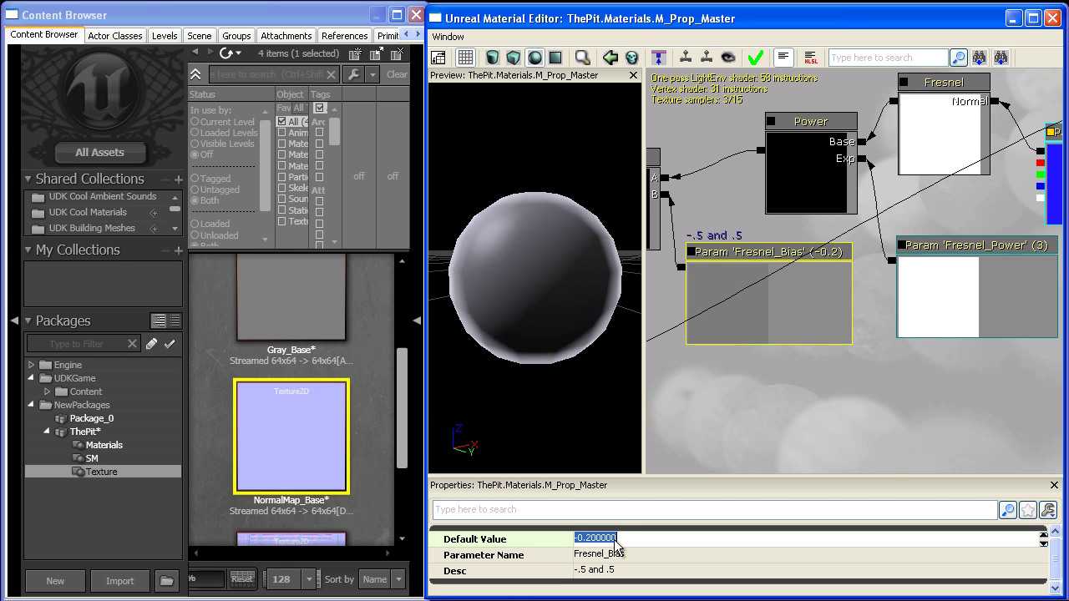
pyautogui.moveTo(585, 360); pyautogui.dragTo(557, 454)
pyautogui.click(639, 540)
pyautogui.write('0')
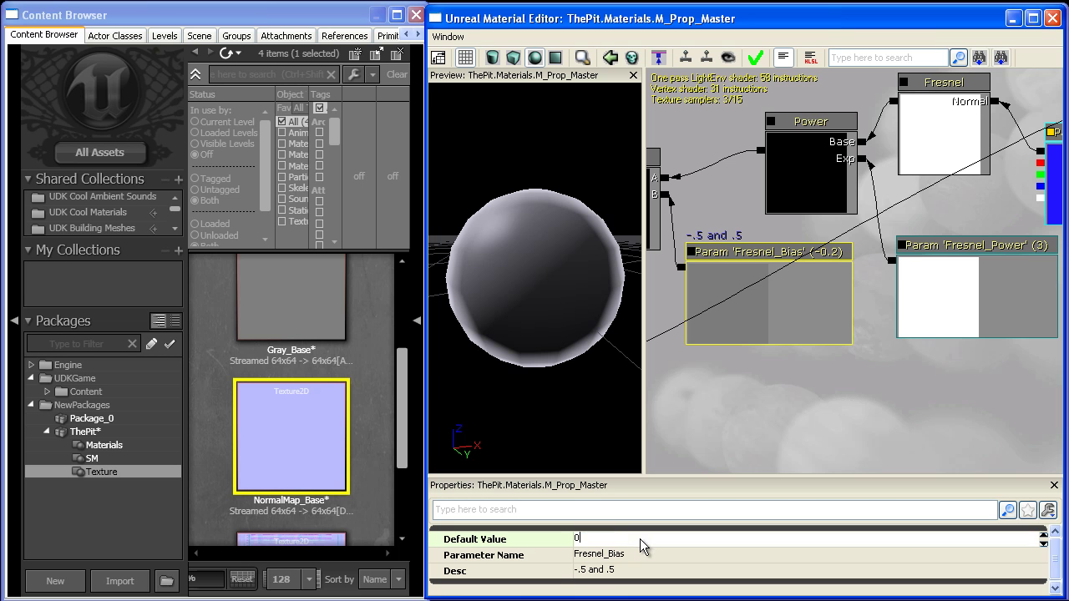
pyautogui.press('Return')
# Select the Fresnel node group feeding the Lerp's Alpha input and move it up closer to the Lerp chain
pyautogui.click(754, 449)
pyautogui.scroll(-6, 755, 445)
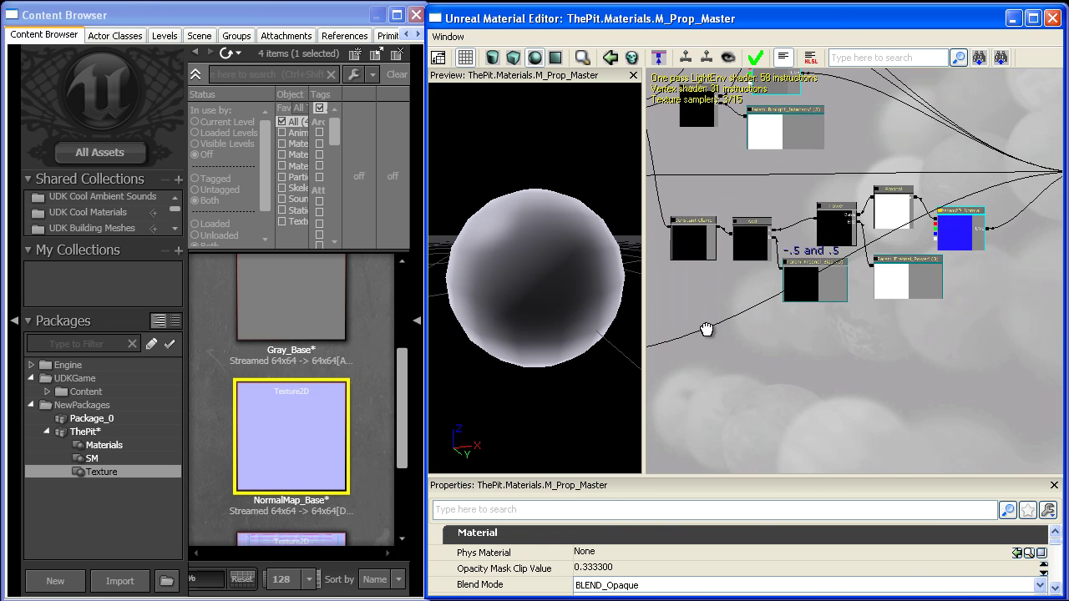
pyautogui.moveTo(706, 329); pyautogui.dragTo(814, 479)
pyautogui.scroll(2, 814, 479)
pyautogui.scroll(-3, 835, 455)
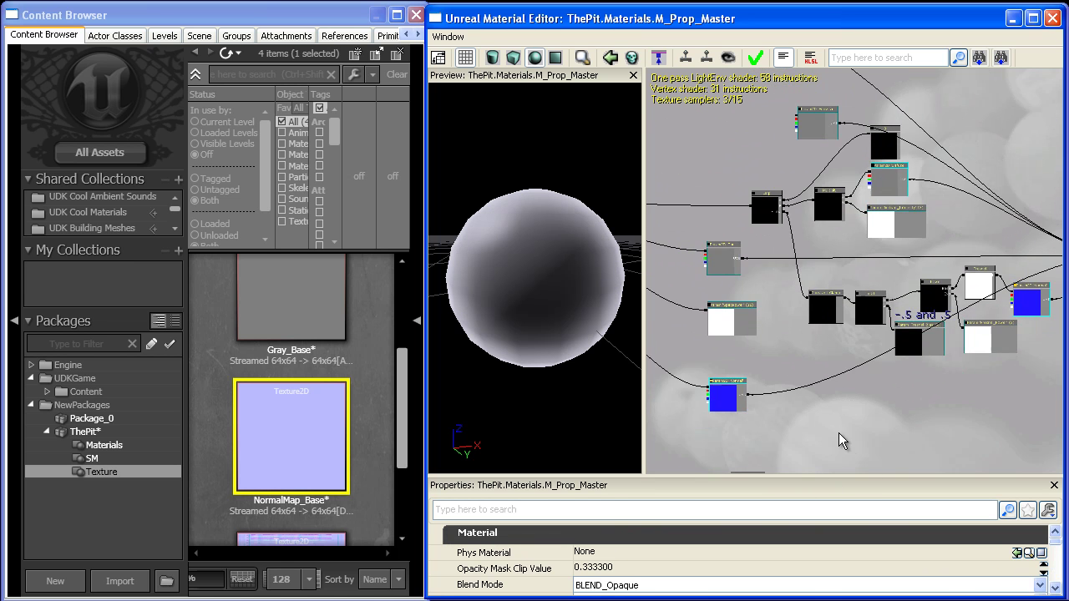
pyautogui.moveTo(963, 349); pyautogui.dragTo(891, 355)
pyautogui.keyDown('ctrl'); pyautogui.keyDown('alt'); pyautogui.moveTo(994, 399); pyautogui.dragTo(742, 265); pyautogui.keyUp('alt'); pyautogui.keyUp('ctrl')
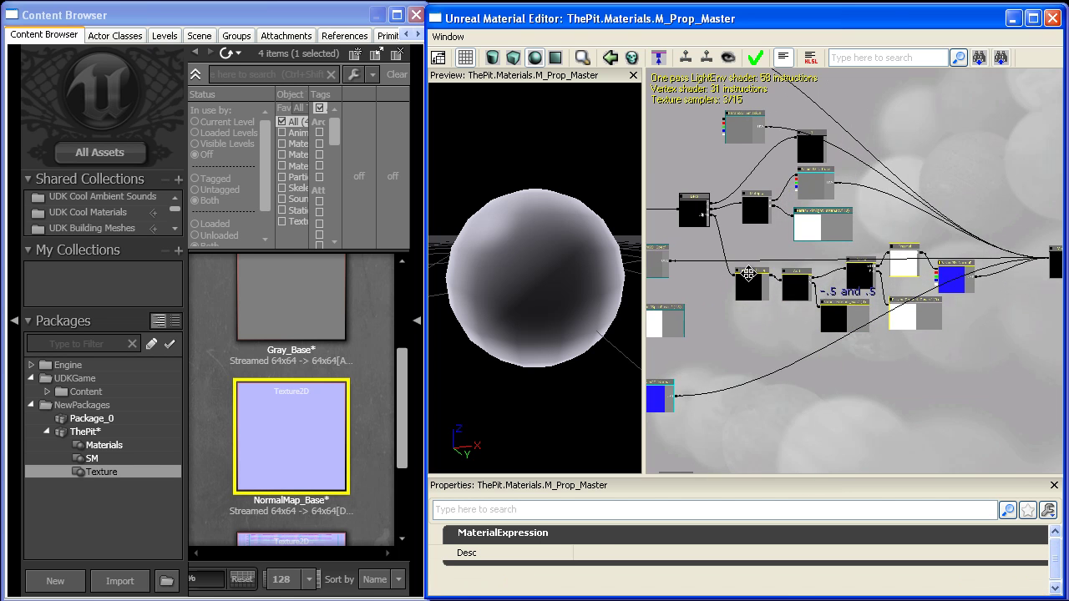
# Move the specular, specular power and normal parameter nodes down and the Emissive texture parameter up to space out the graph
pyautogui.scroll(-5, 778, 330)
pyautogui.moveTo(778, 336); pyautogui.dragTo(843, 319)
pyautogui.keyDown('ctrl'); pyautogui.keyDown('alt'); pyautogui.moveTo(813, 412); pyautogui.dragTo(737, 246); pyautogui.keyUp('alt'); pyautogui.keyUp('ctrl')
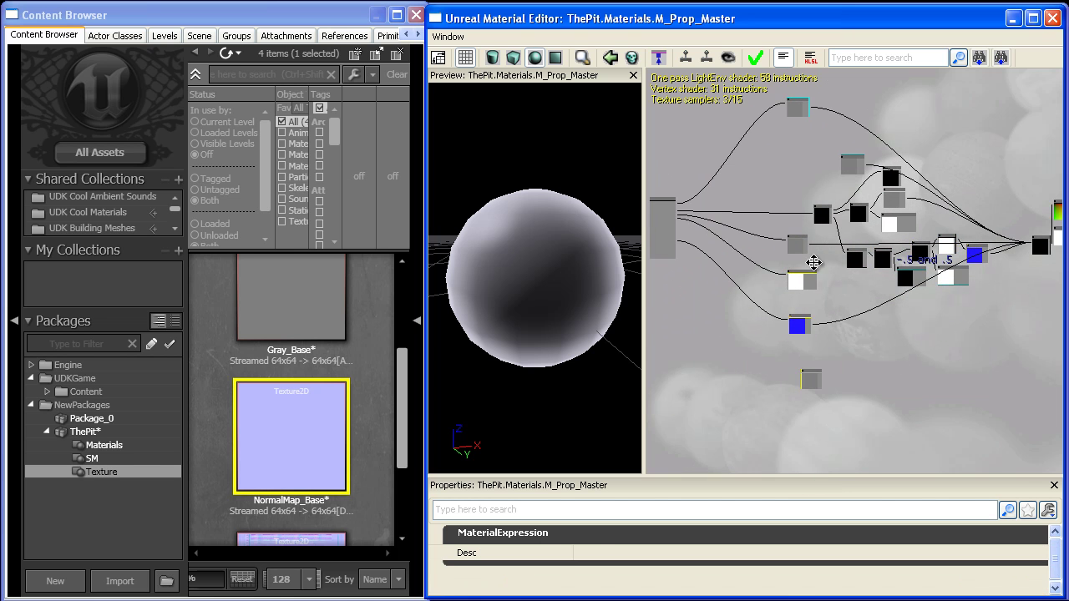
pyautogui.keyDown('ctrl'); pyautogui.moveTo(814, 264); pyautogui.dragTo(822, 357); pyautogui.keyUp('ctrl')
pyautogui.click(850, 161)
pyautogui.keyDown('ctrl'); pyautogui.moveTo(850, 161); pyautogui.dragTo(847, 141); pyautogui.keyUp('ctrl')
# Create an Add node between the material's Emissive input and the Lerp node, just above their connecting wire
pyautogui.scroll(5, 847, 141)
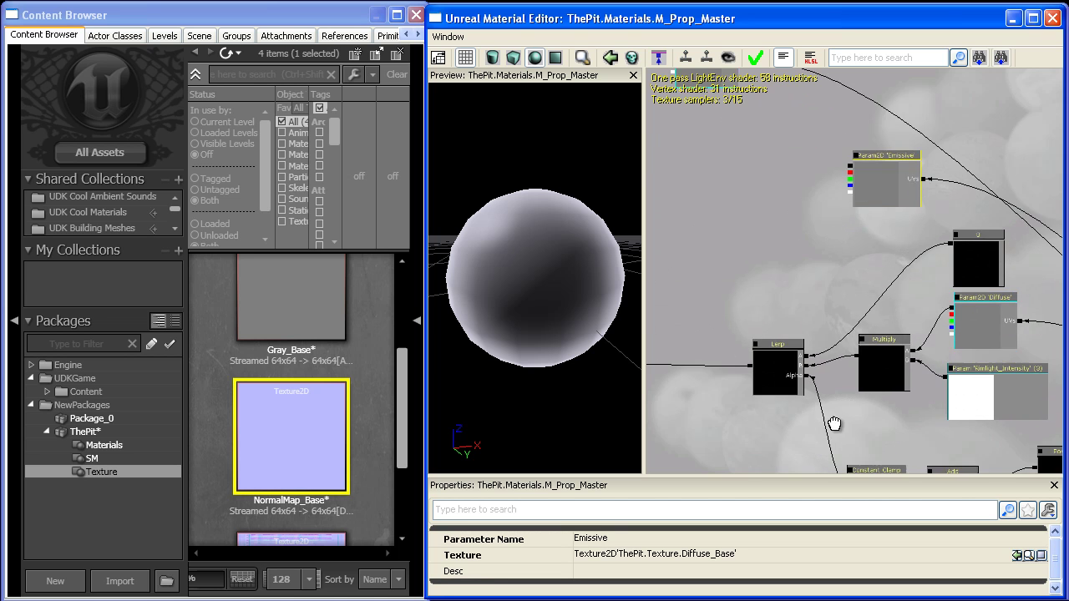
pyautogui.moveTo(794, 255); pyautogui.dragTo(843, 217)
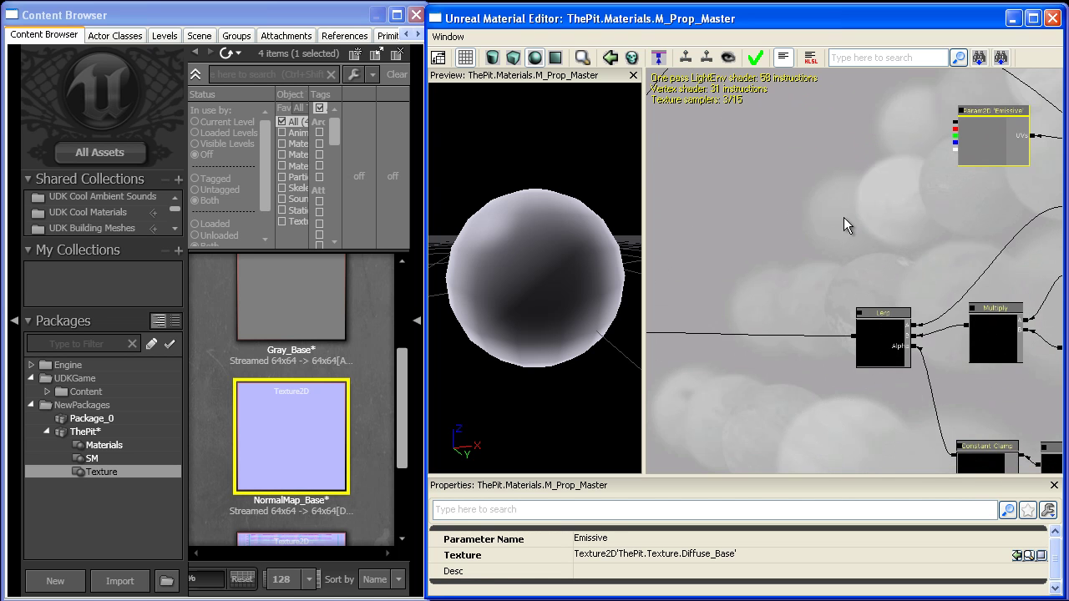
pyautogui.press('Home')
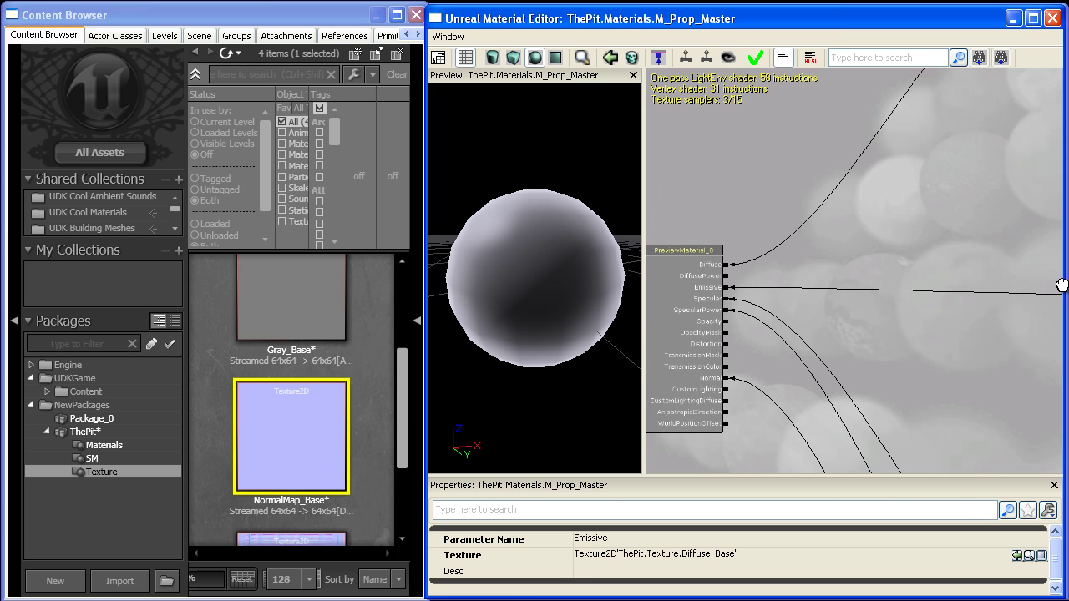
pyautogui.moveTo(976, 324); pyautogui.dragTo(832, 313)
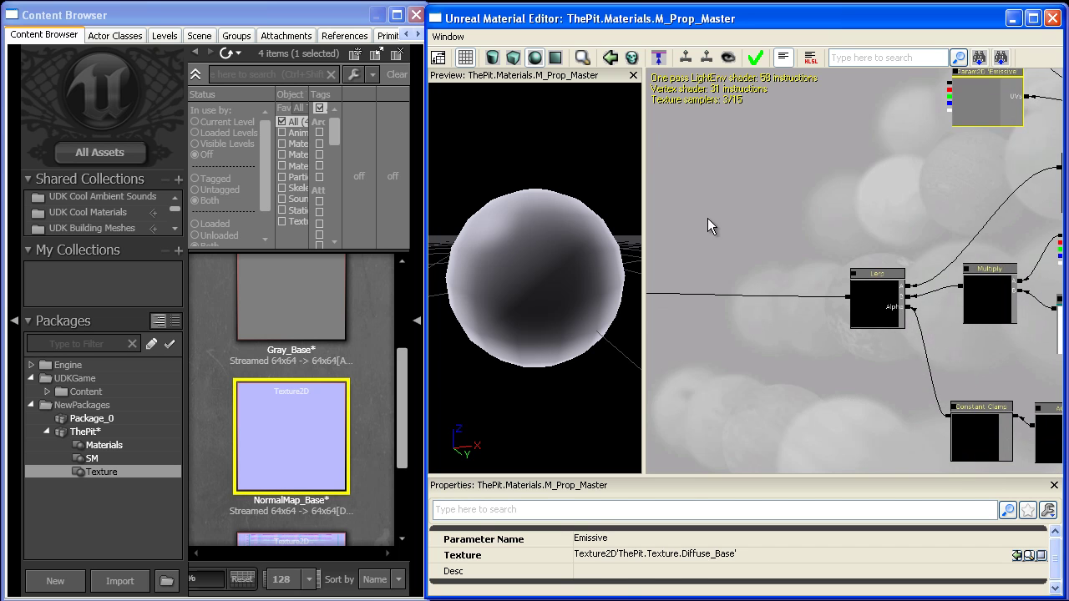
pyautogui.click(685, 216)
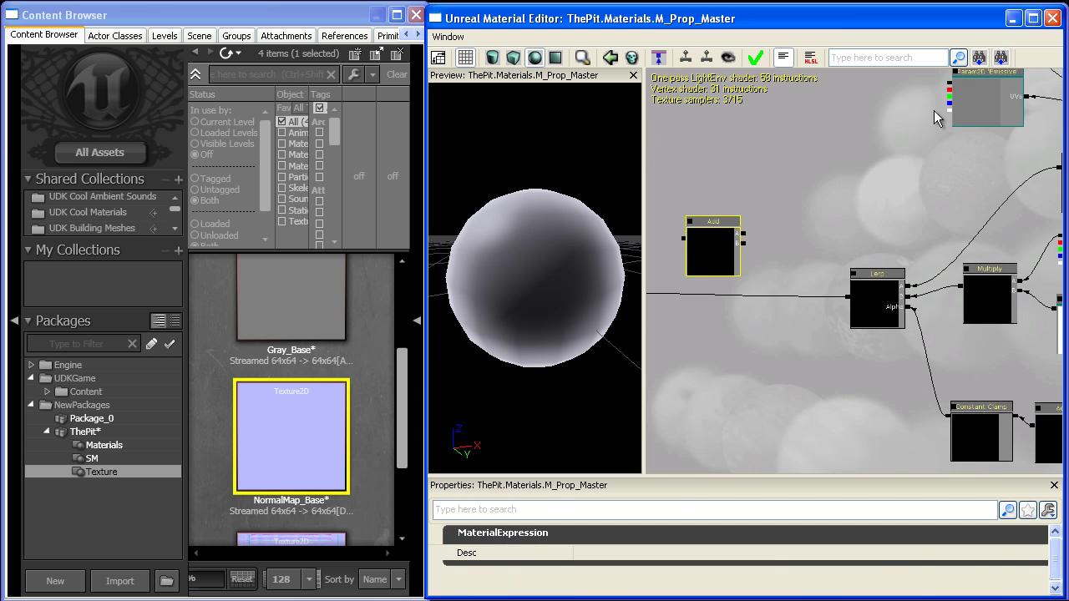